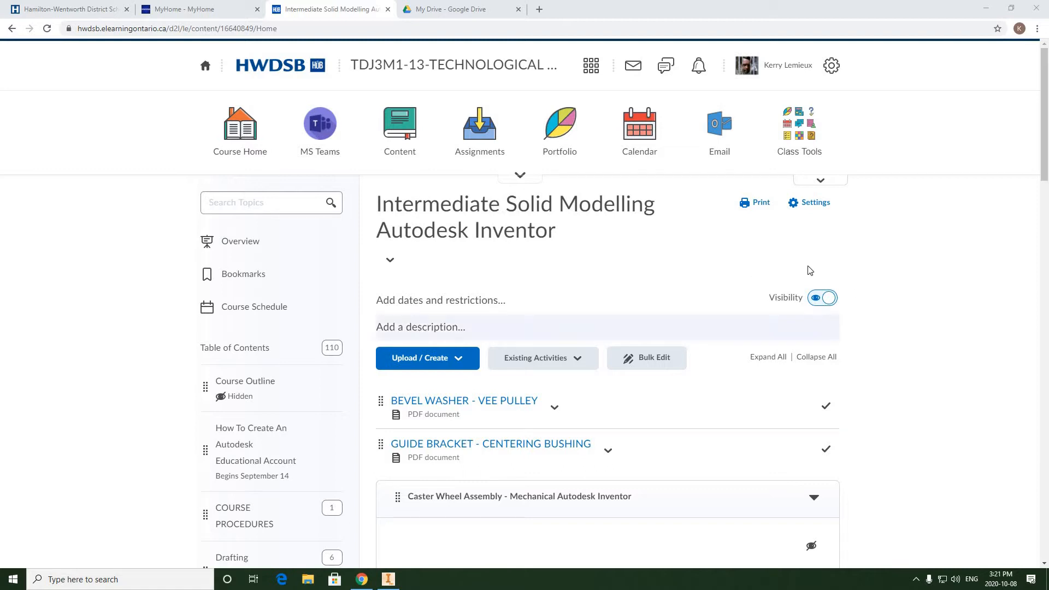
Open the BEVEL WASHER - VEE PULLEY document and examine the vee pulley drawing's dimensions
{"action": "left_click", "coordinate": [495, 405]}
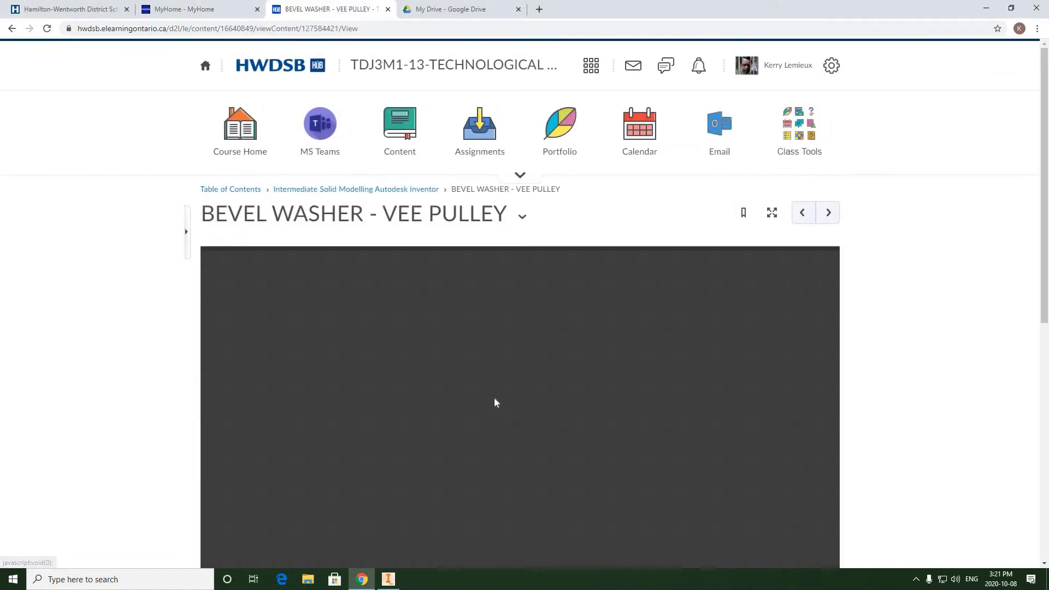
{"action": "scroll", "coordinate": [605, 369], "scroll_direction": "down", "scroll_amount": 10}
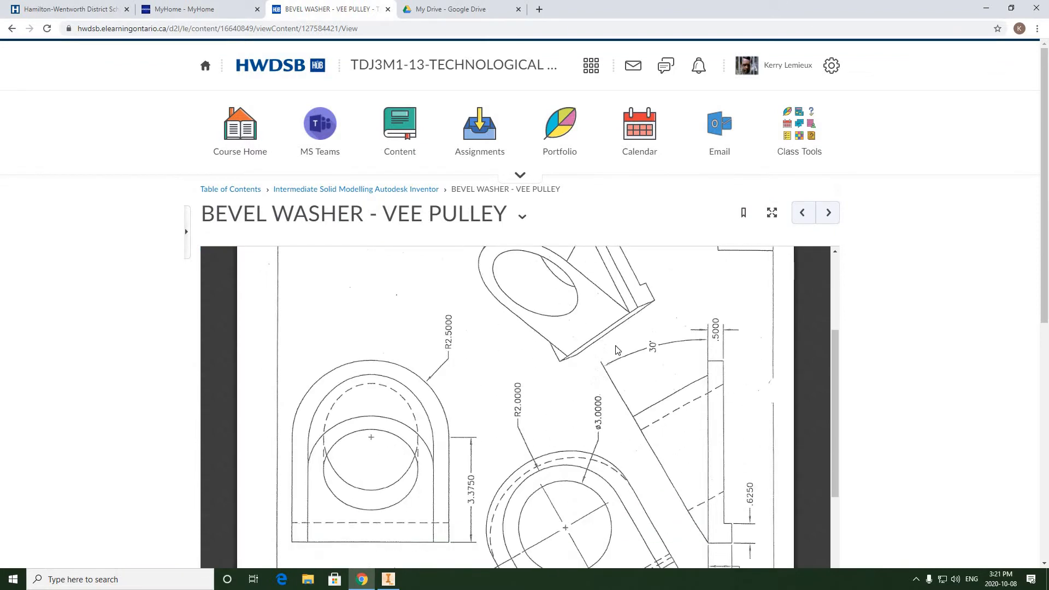
{"action": "scroll", "coordinate": [618, 354], "scroll_direction": "down", "scroll_amount": 1}
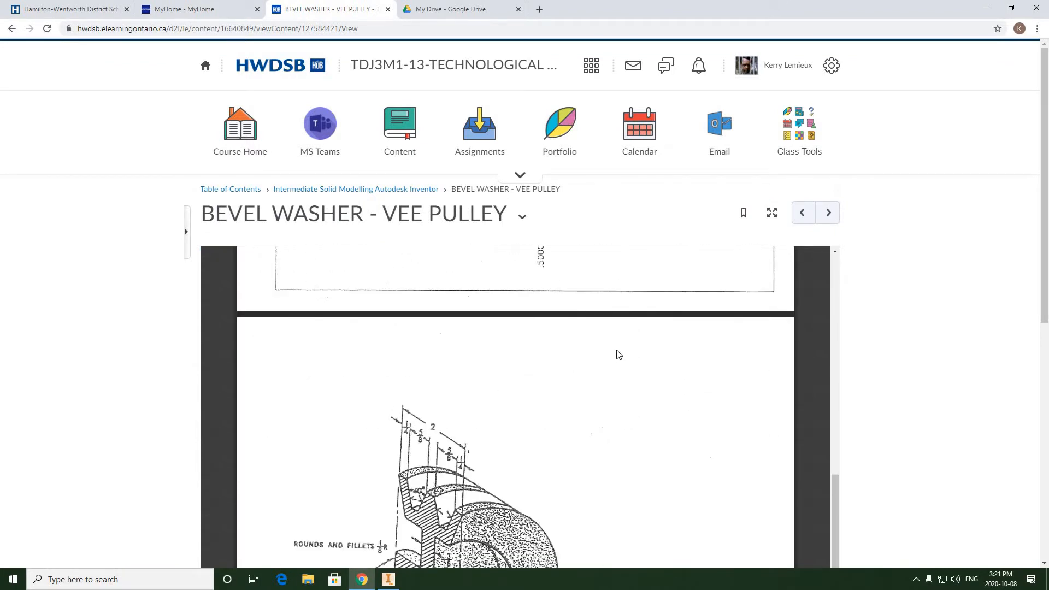
{"action": "scroll", "coordinate": [617, 354], "scroll_direction": "down", "scroll_amount": 3}
{"action": "scroll", "coordinate": [1021, 342], "scroll_direction": "down", "scroll_amount": 2}
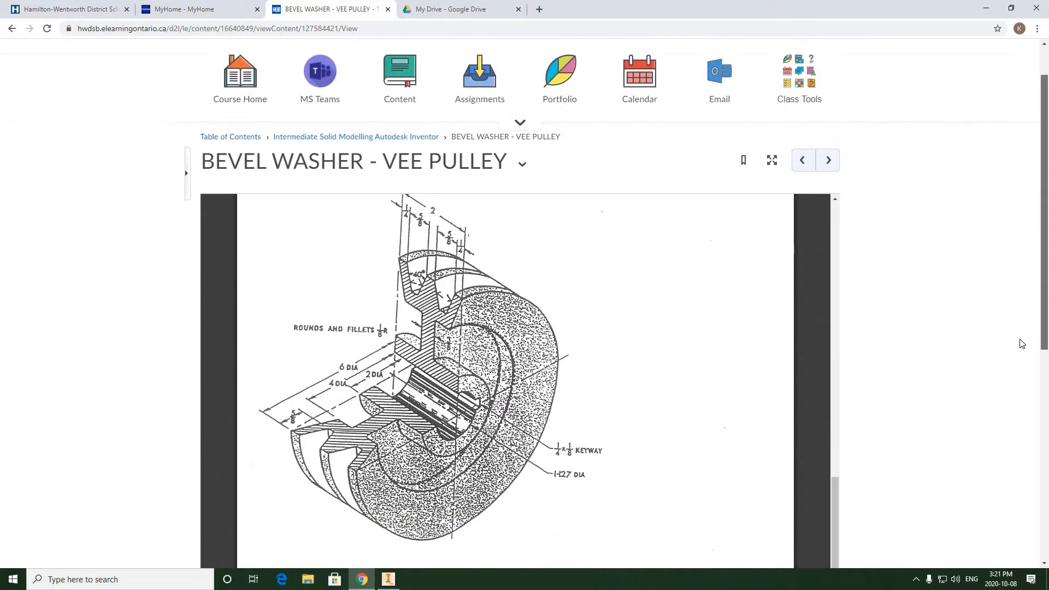
{"action": "scroll", "coordinate": [678, 342], "scroll_direction": "up", "scroll_amount": 1}
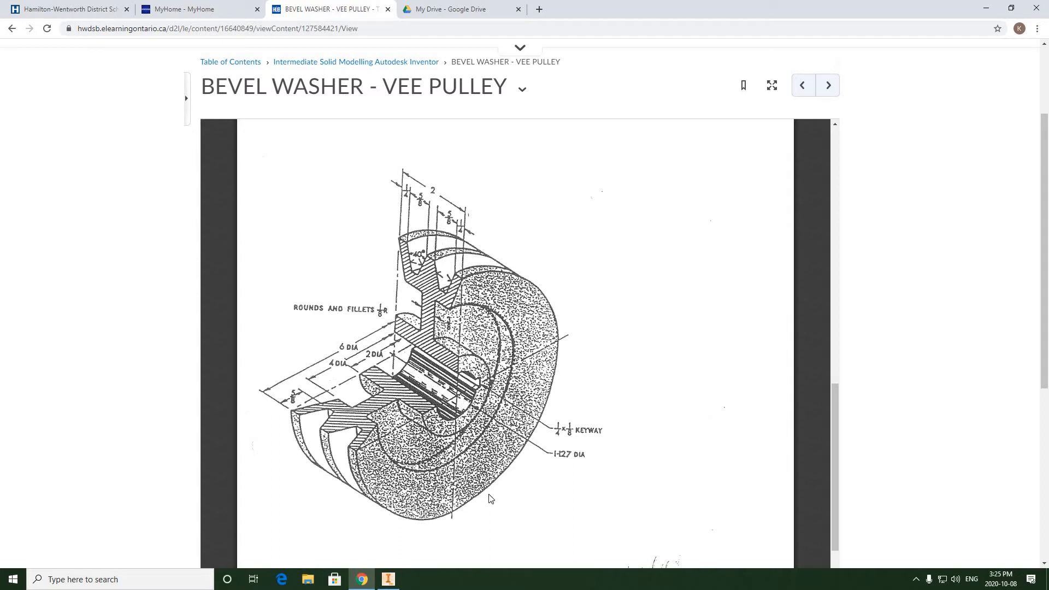
Switch to Autodesk Inventor and create a new part from the English Standard (in).ipt template
{"action": "left_click", "coordinate": [389, 580]}
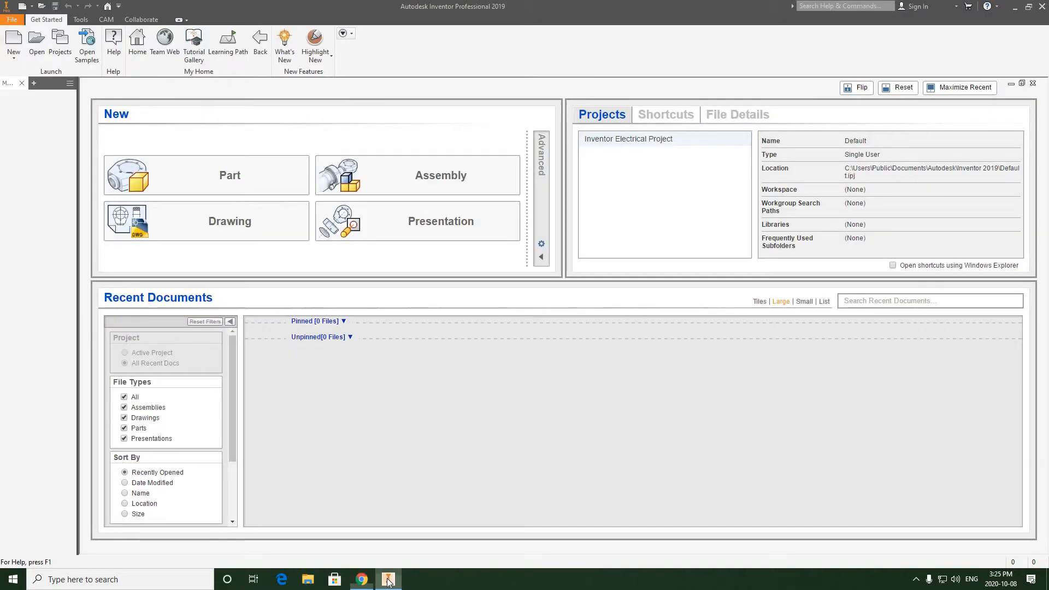
{"action": "left_click", "coordinate": [14, 61]}
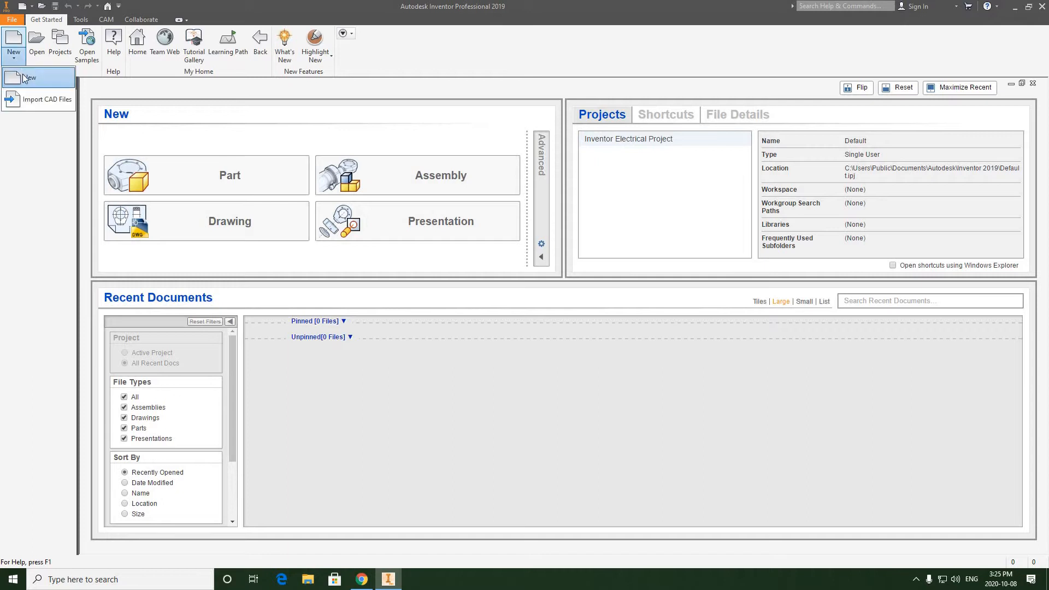
{"action": "left_click", "coordinate": [22, 74]}
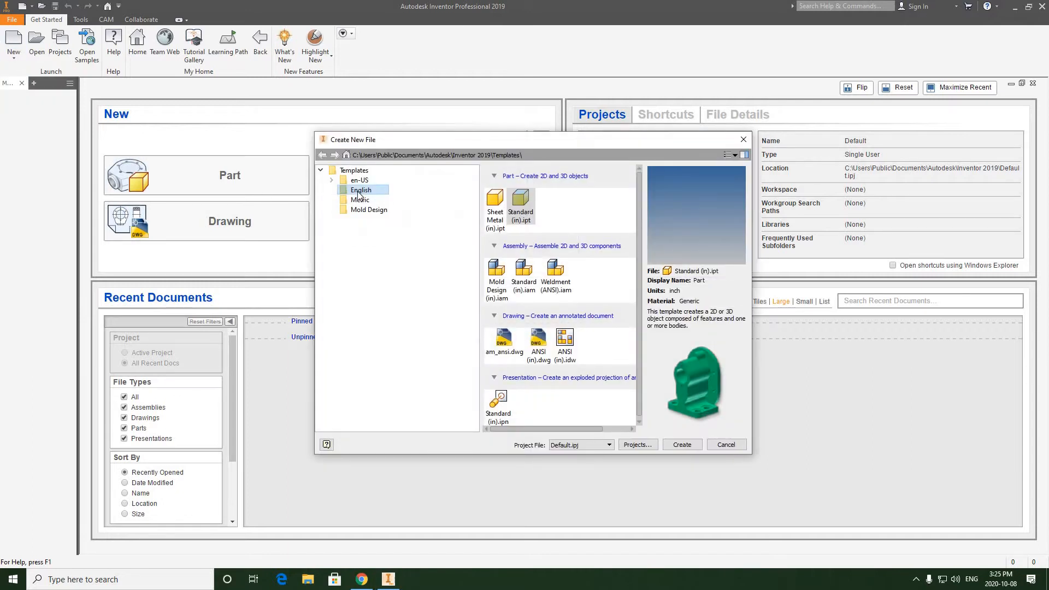
{"action": "left_click", "coordinate": [520, 224]}
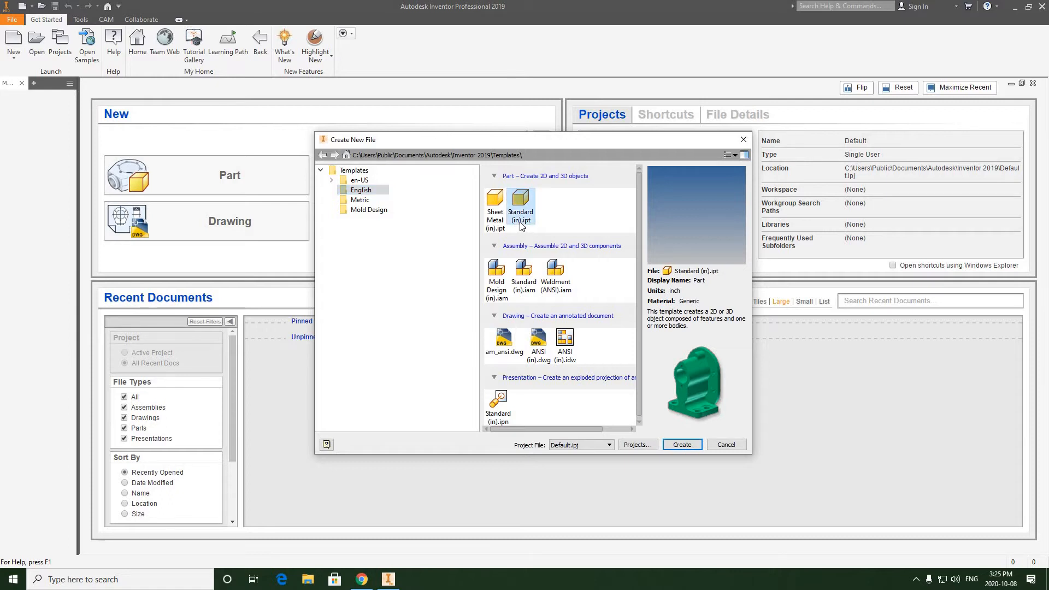
{"action": "left_click", "coordinate": [683, 444]}
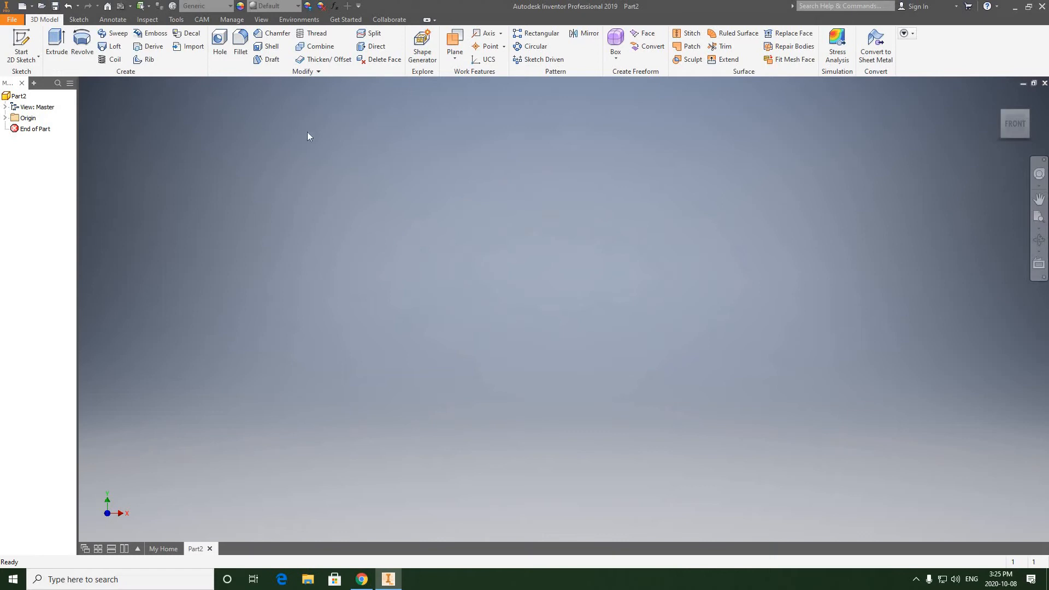
Start a 2D sketch on the front (XY) origin plane
{"action": "left_click", "coordinate": [31, 57]}
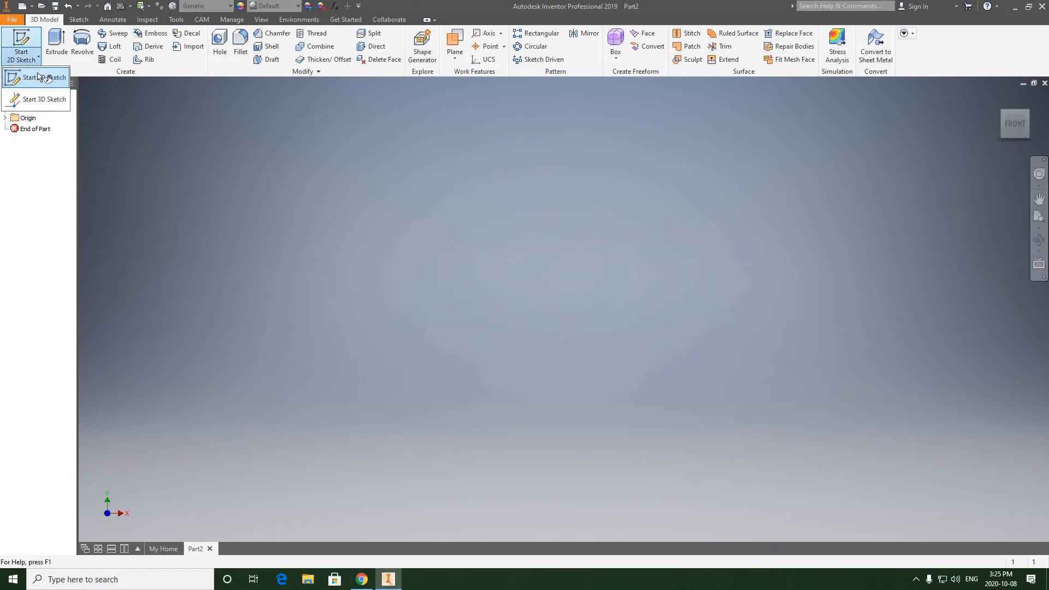
{"action": "left_click", "coordinate": [39, 77]}
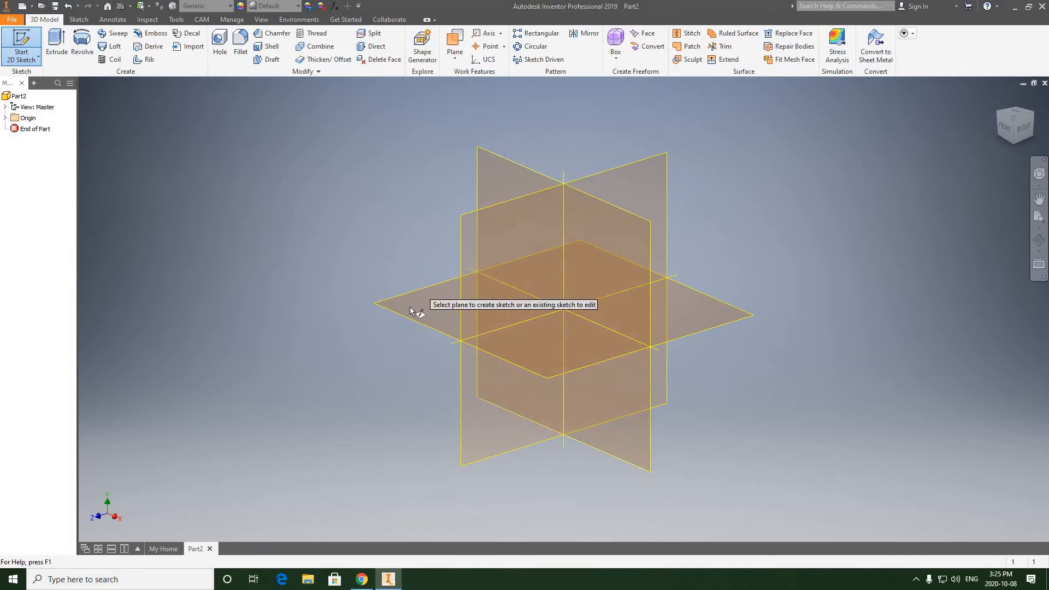
{"action": "left_click", "coordinate": [504, 162]}
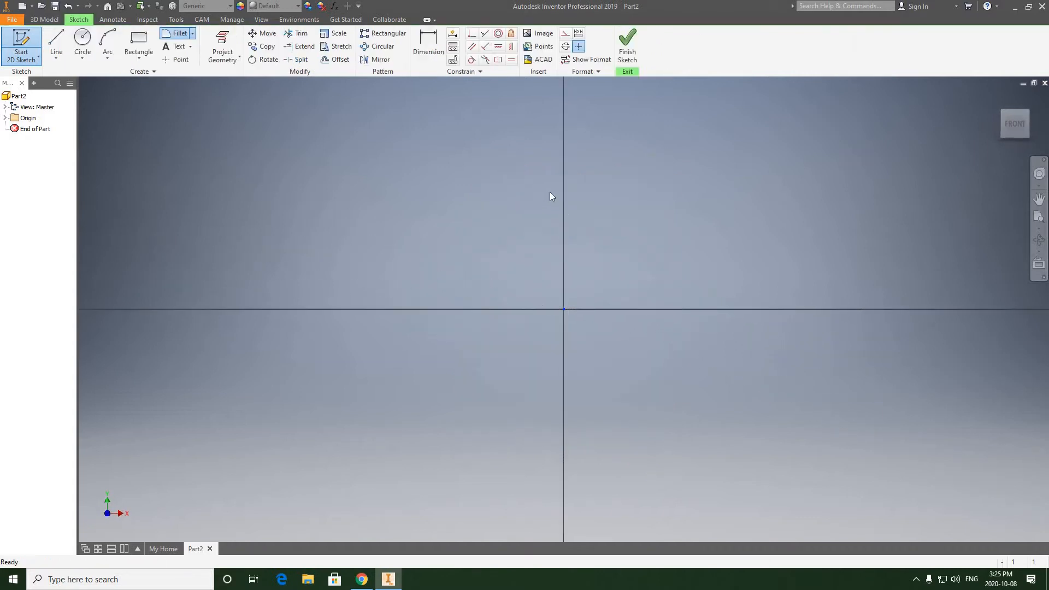
Draw a horizontal line about 1.25 in long starting at the sketch origin, extending in the positive X direction
{"action": "middle_click_drag", "start_coordinate": [488, 209], "coordinate": [439, 237]}
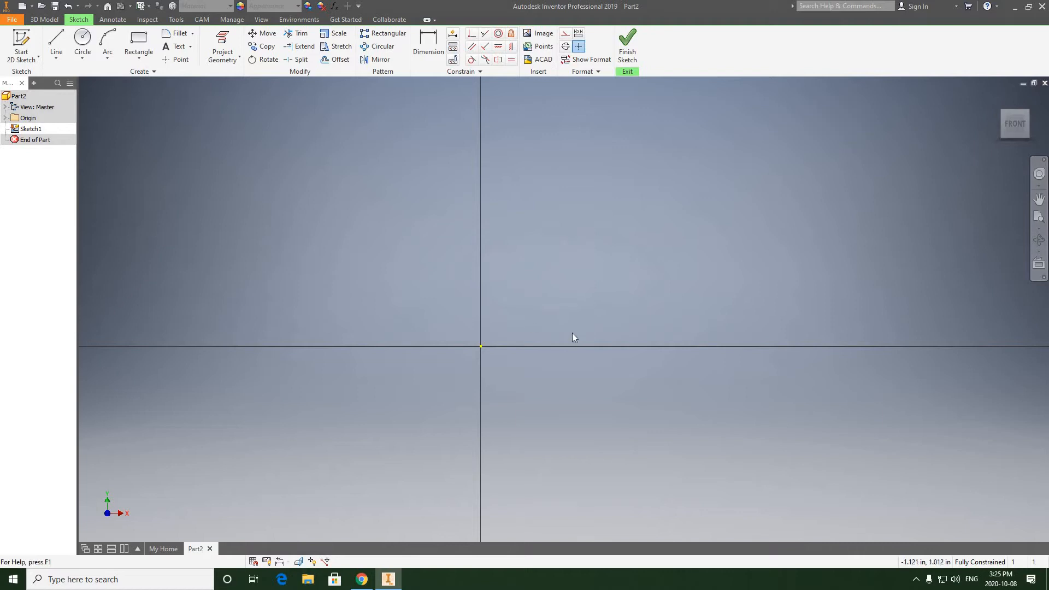
{"action": "middle_click_drag", "start_coordinate": [572, 333], "coordinate": [544, 311]}
{"action": "middle_click_drag", "start_coordinate": [777, 322], "coordinate": [769, 326]}
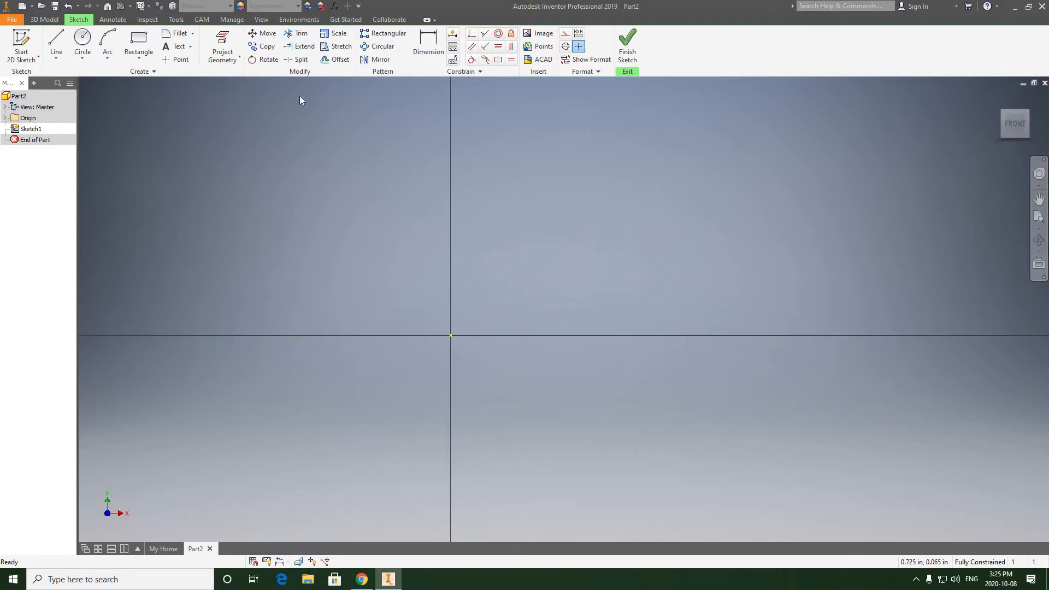
{"action": "left_click", "coordinate": [56, 43]}
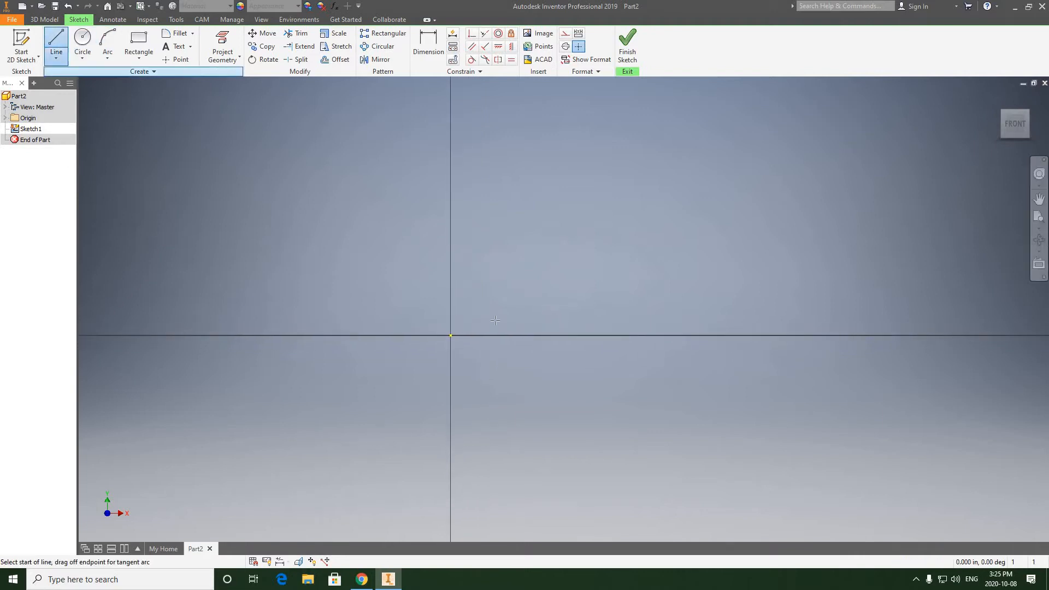
{"action": "left_click", "coordinate": [450, 336]}
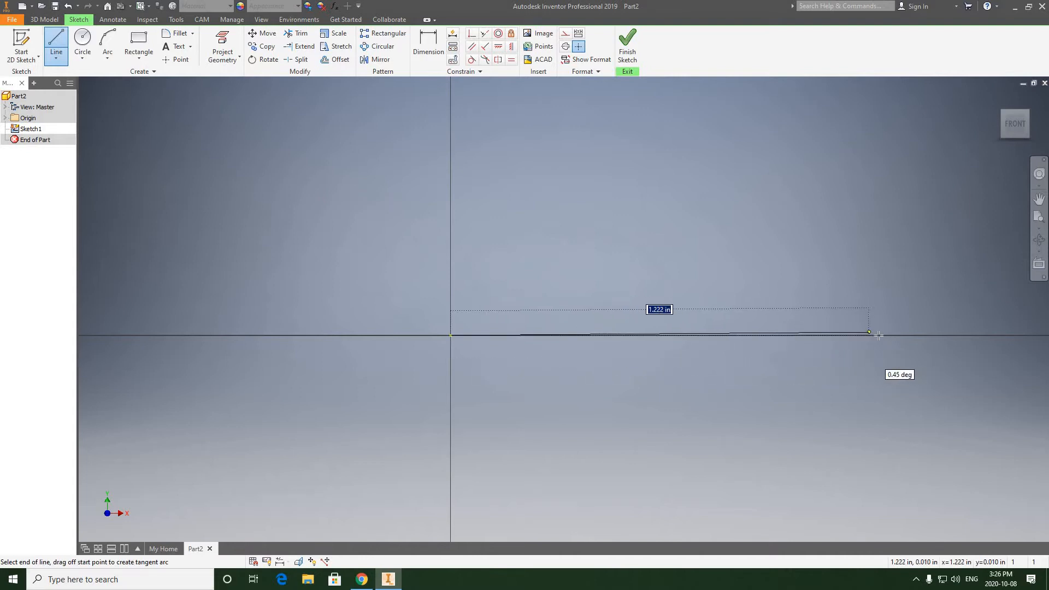
{"action": "left_click", "coordinate": [864, 298]}
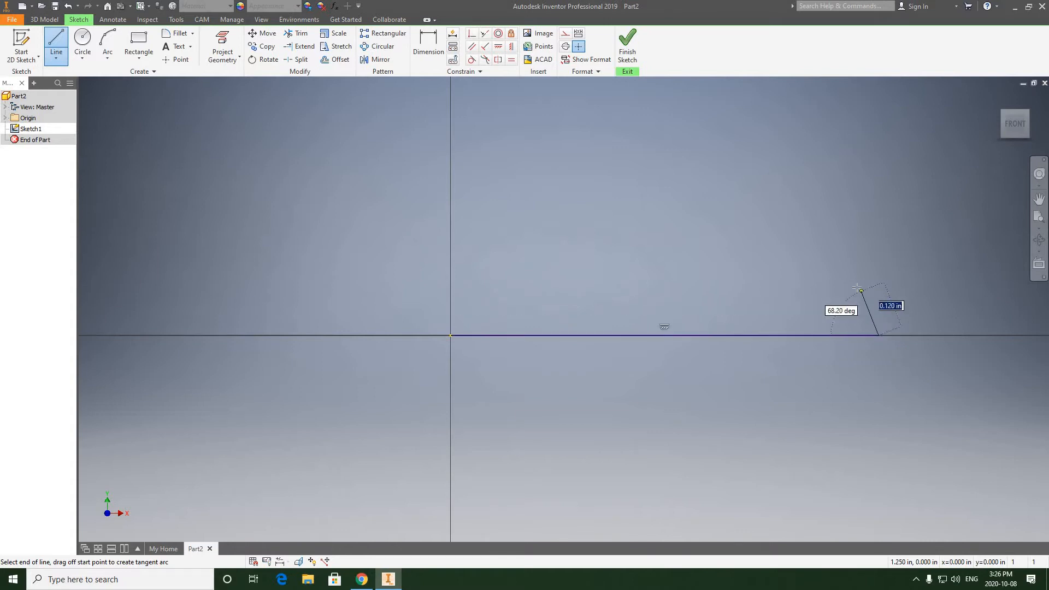
{"action": "right_click", "coordinate": [860, 218]}
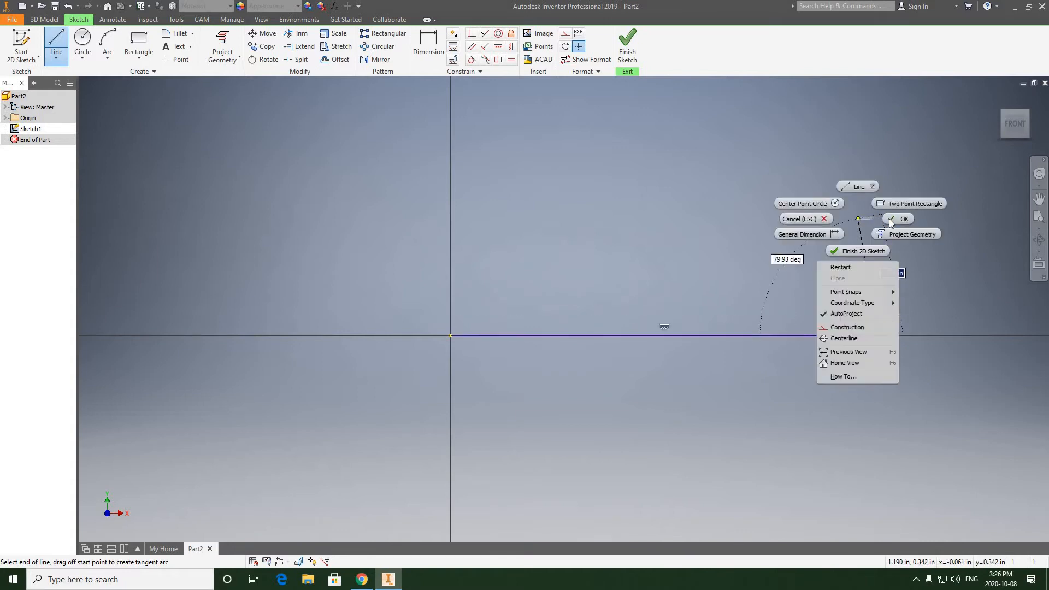
{"action": "left_click", "coordinate": [890, 220]}
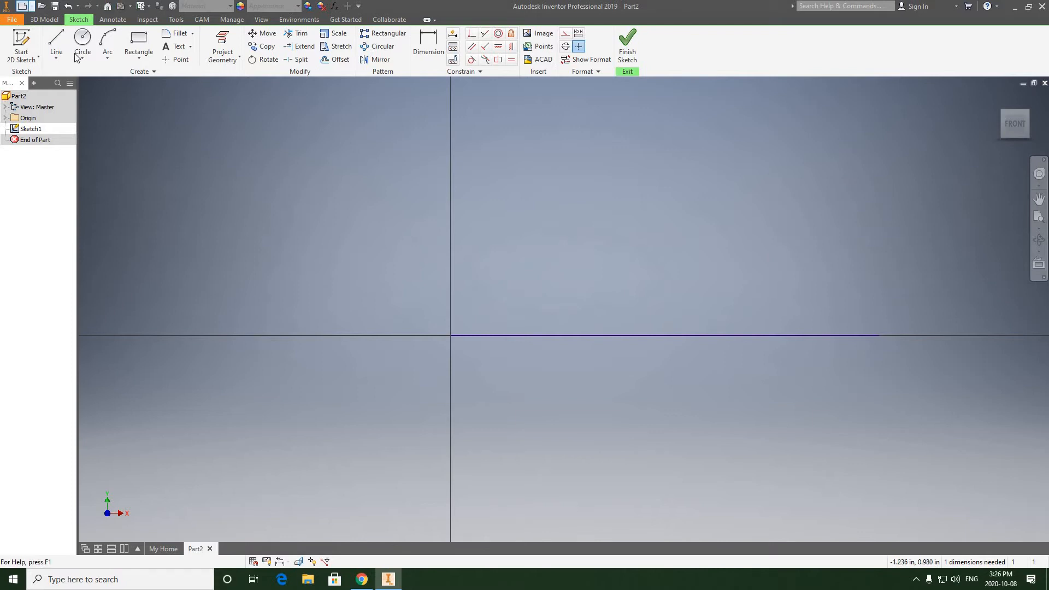
Convert the horizontal line from the origin into a centerline
{"action": "middle_click_drag", "start_coordinate": [350, 277], "coordinate": [276, 277]}
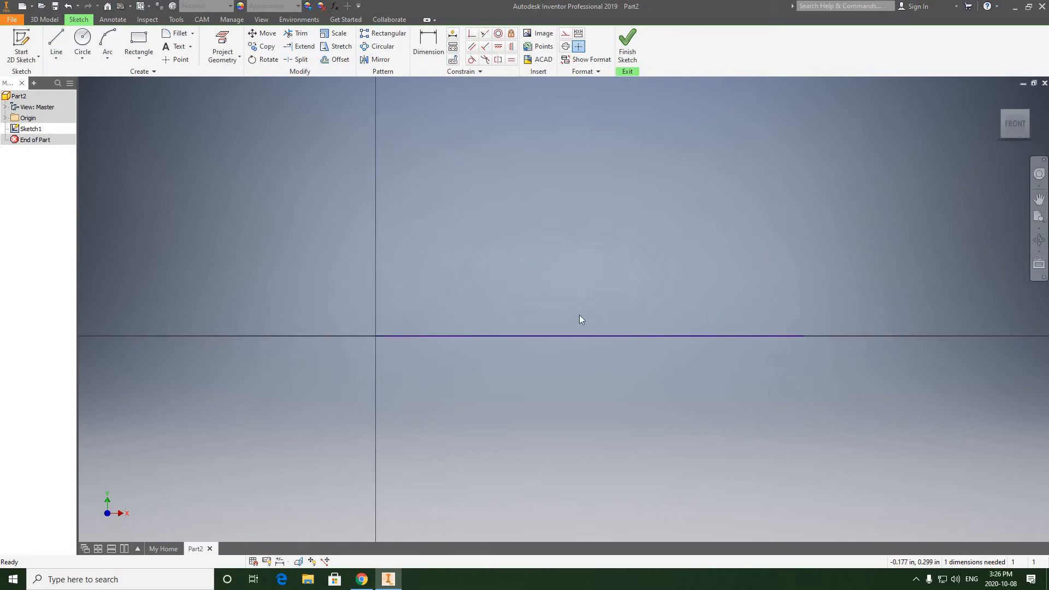
{"action": "left_click", "coordinate": [508, 336]}
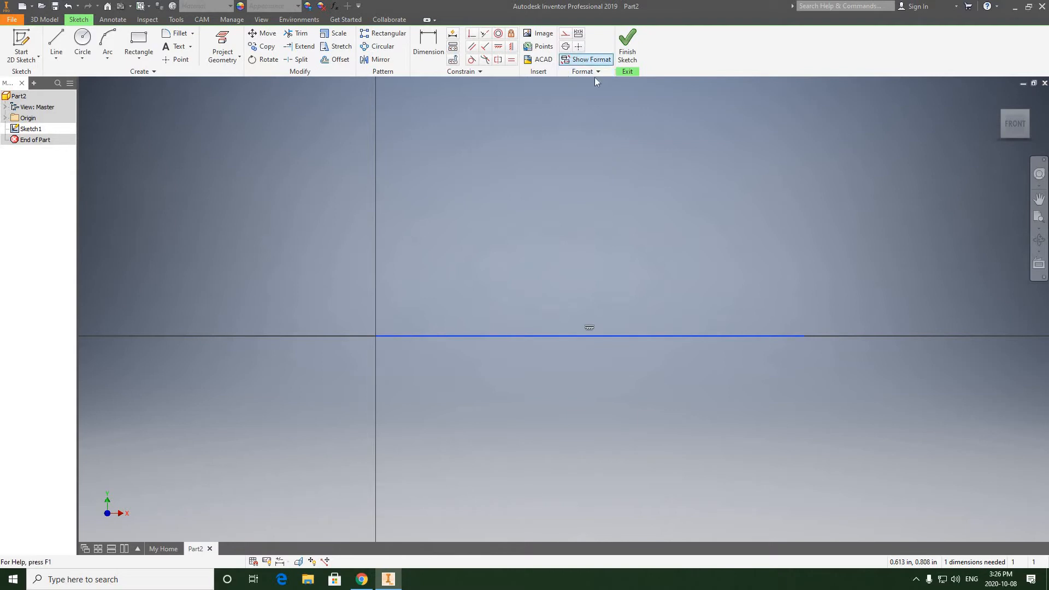
{"action": "left_click", "coordinate": [566, 48]}
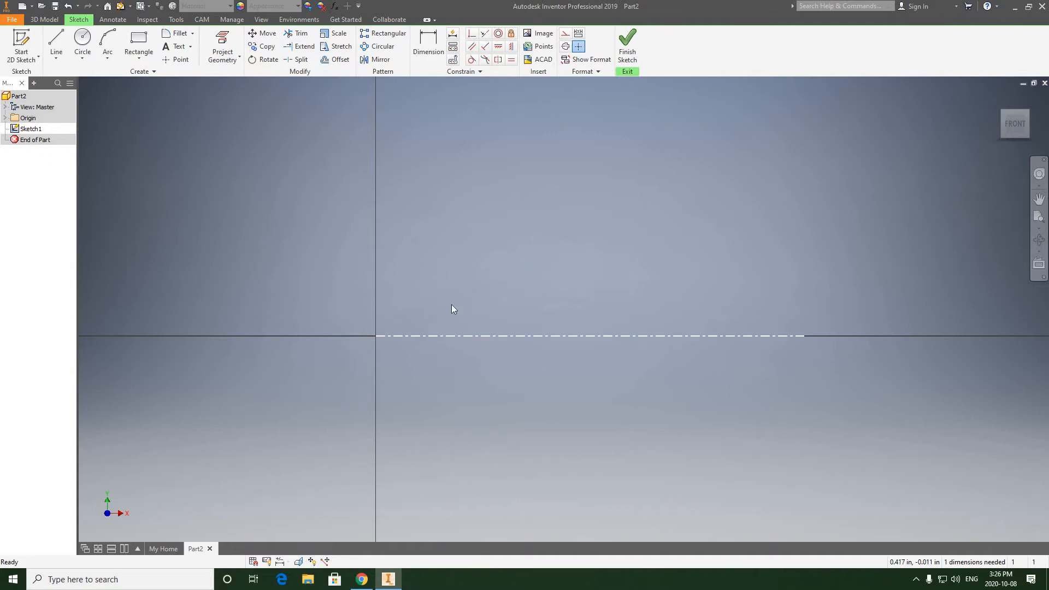
Start the pulley profile about 0.62 in above the origin with a vertical line about 1.1 in long and a horizontal line about 1 in long
{"action": "middle_click_drag", "start_coordinate": [491, 335], "coordinate": [468, 359]}
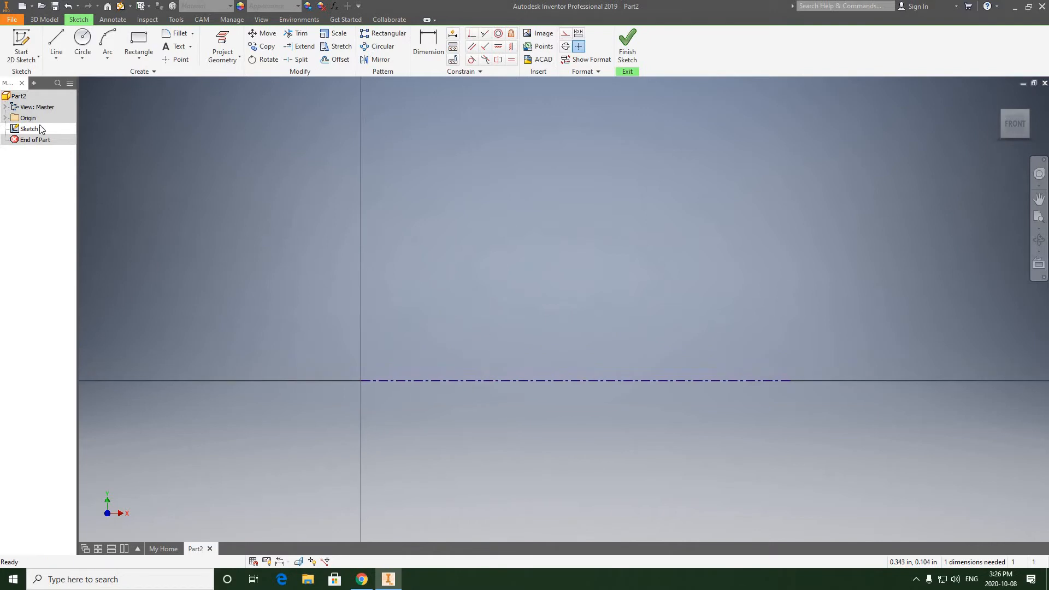
{"action": "left_click", "coordinate": [55, 43]}
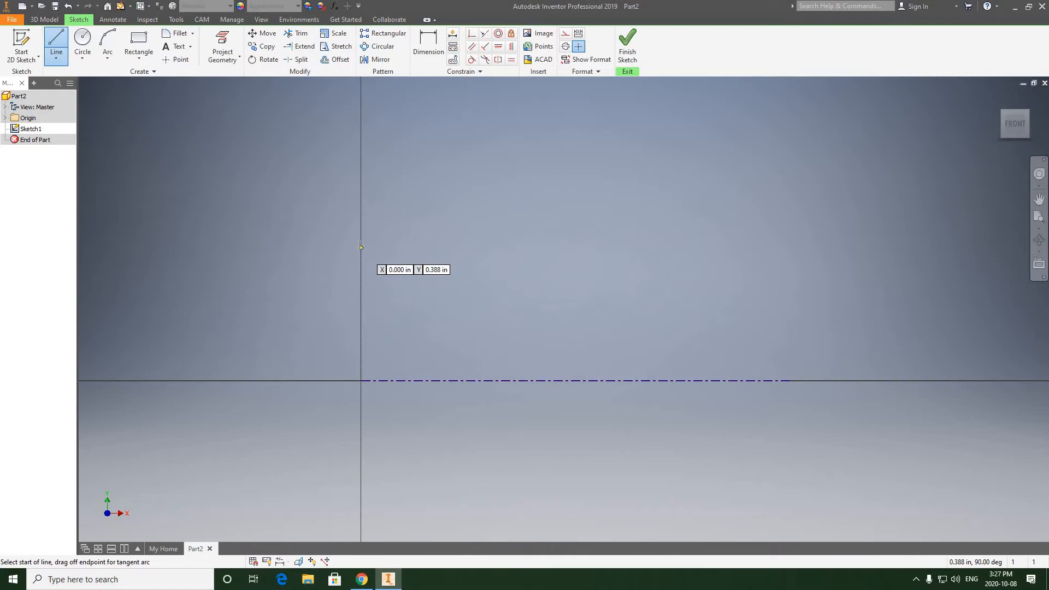
{"action": "left_click", "coordinate": [361, 167]}
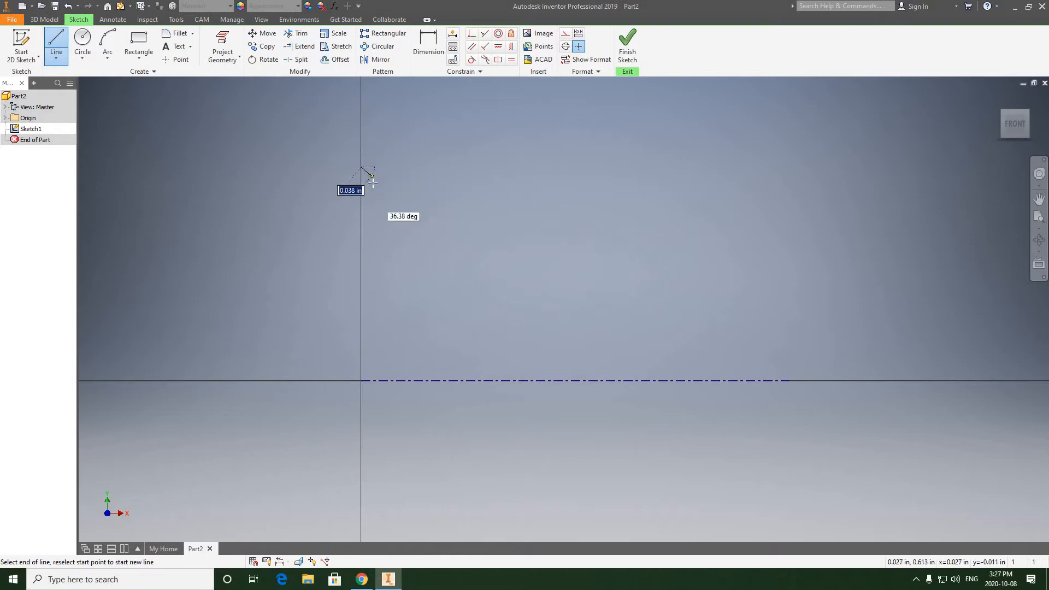
{"action": "scroll", "coordinate": [385, 202], "scroll_direction": "down", "scroll_amount": 5}
{"action": "middle_click_drag", "start_coordinate": [399, 301], "coordinate": [388, 313]}
{"action": "scroll", "coordinate": [386, 311], "scroll_direction": "down", "scroll_amount": 3}
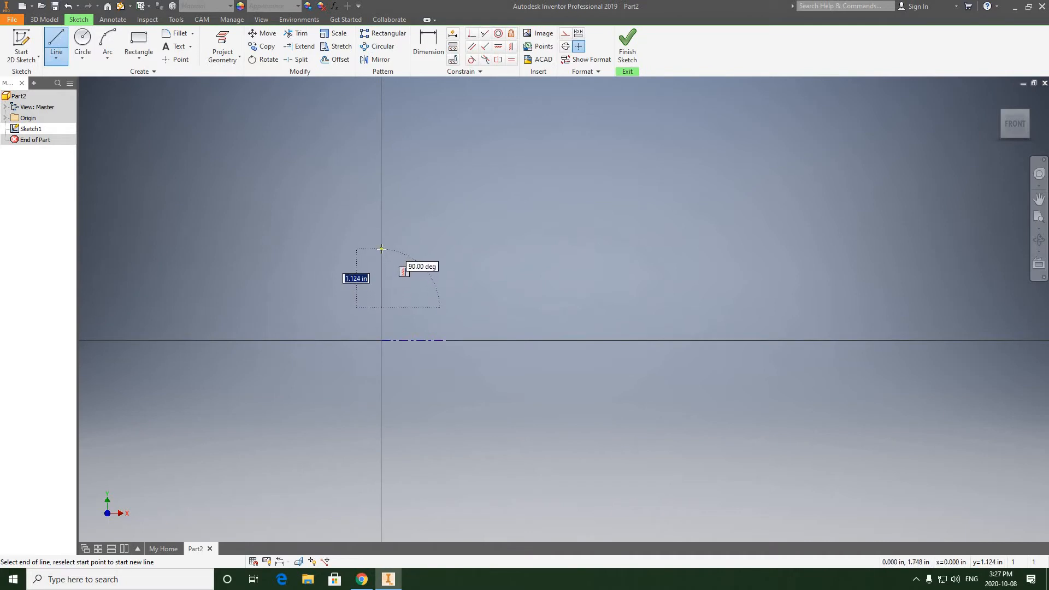
{"action": "left_click", "coordinate": [382, 249]}
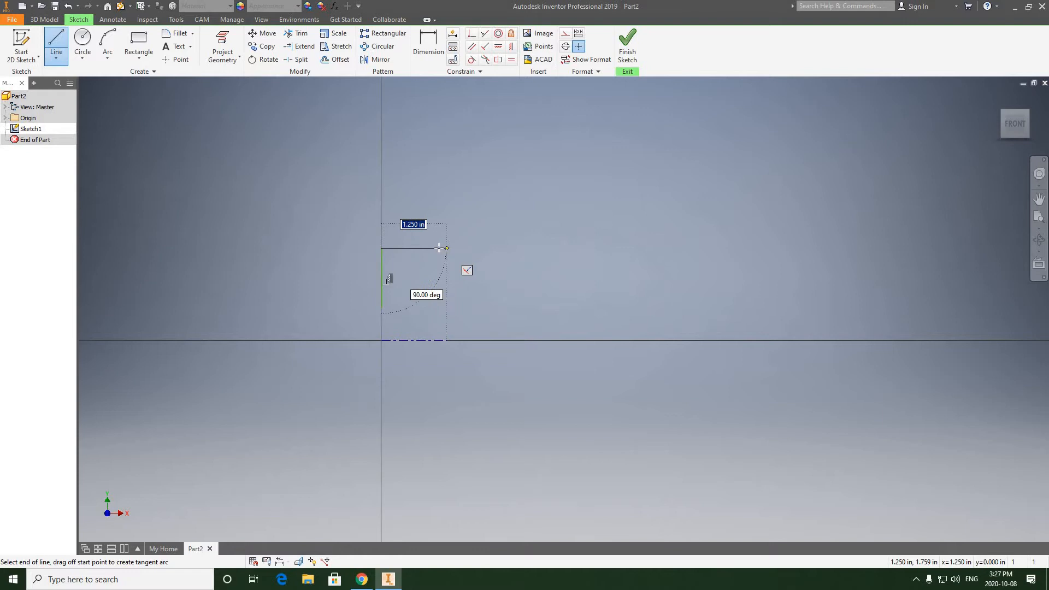
{"action": "left_click", "coordinate": [434, 248]}
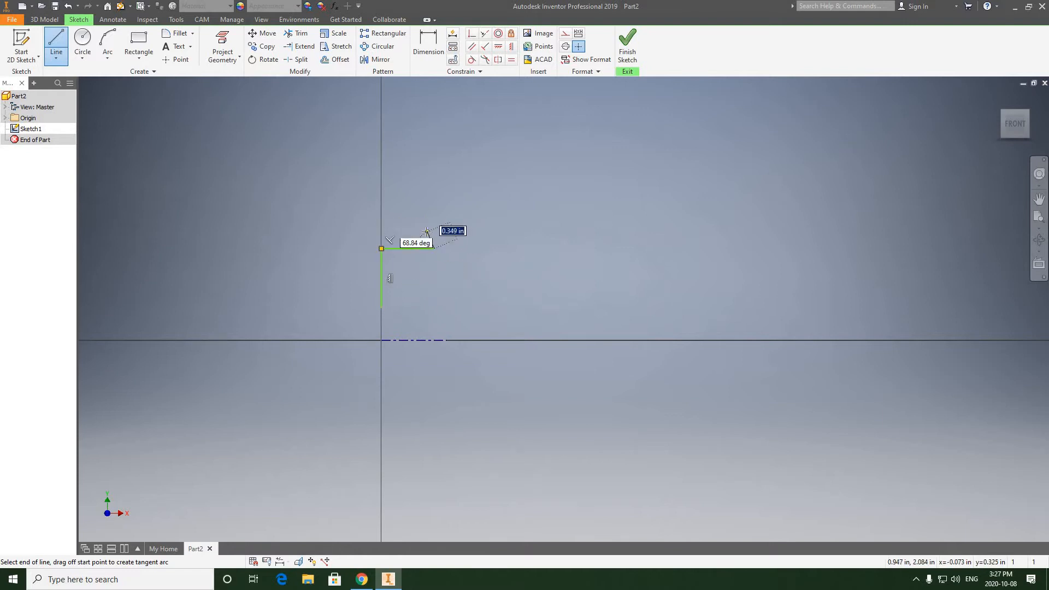
Continue the profile with a vertical line about 3.2 in upward and a horizontal line about 0.51 in back toward the vertical axis
{"action": "middle_click_drag", "start_coordinate": [434, 99], "coordinate": [431, 156]}
{"action": "left_click", "coordinate": [431, 140]}
{"action": "middle_click_drag", "start_coordinate": [421, 219], "coordinate": [424, 319]}
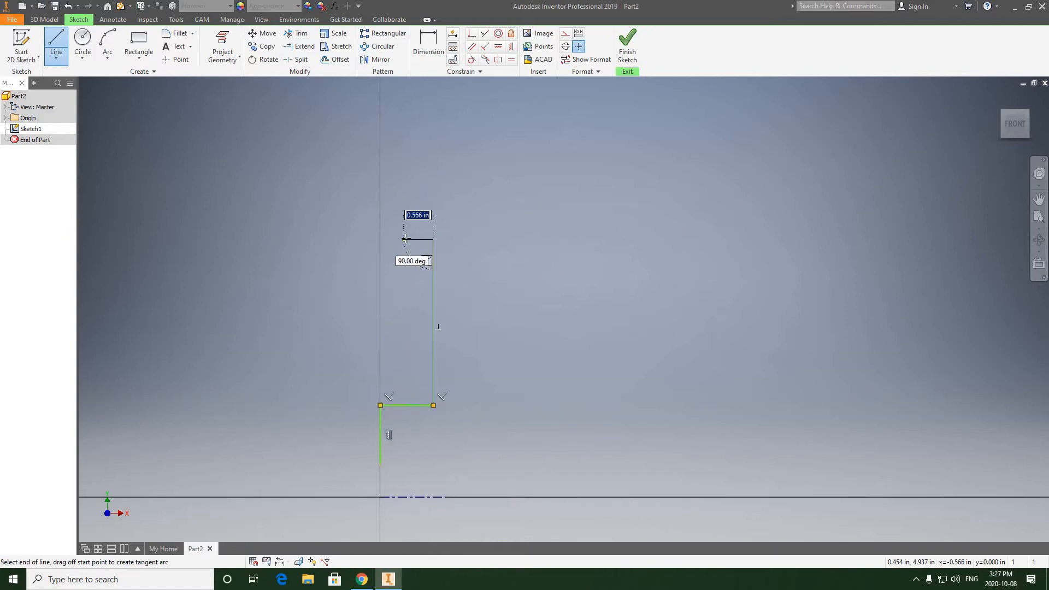
{"action": "left_click", "coordinate": [406, 221]}
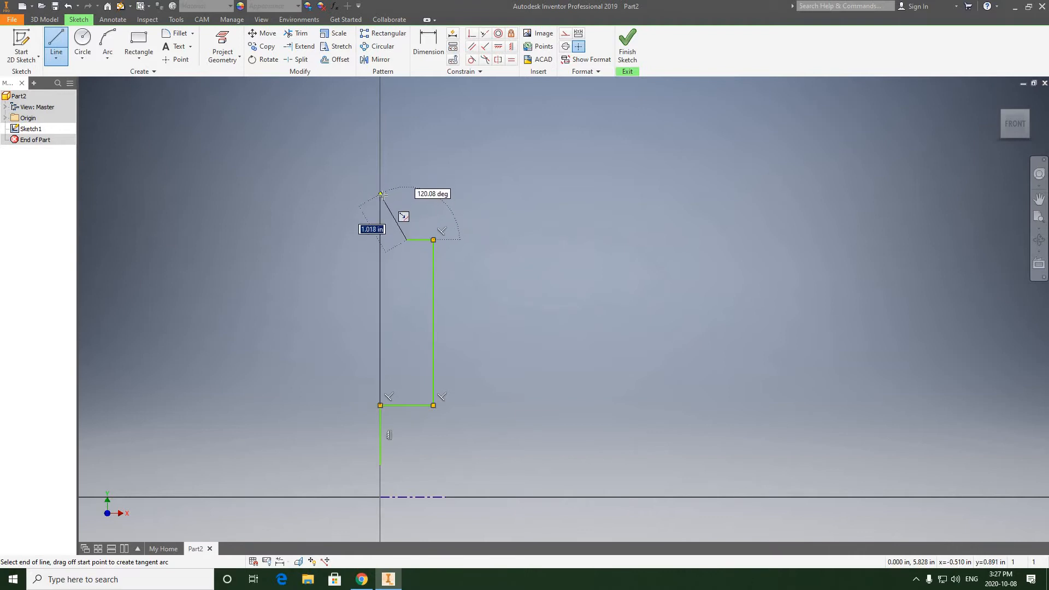
Continue the profile with a slanted line about 1.26 in long up to the vertical axis and a horizontal rim top about 0.26 in long
{"action": "scroll", "coordinate": [393, 197], "scroll_direction": "up", "scroll_amount": 5}
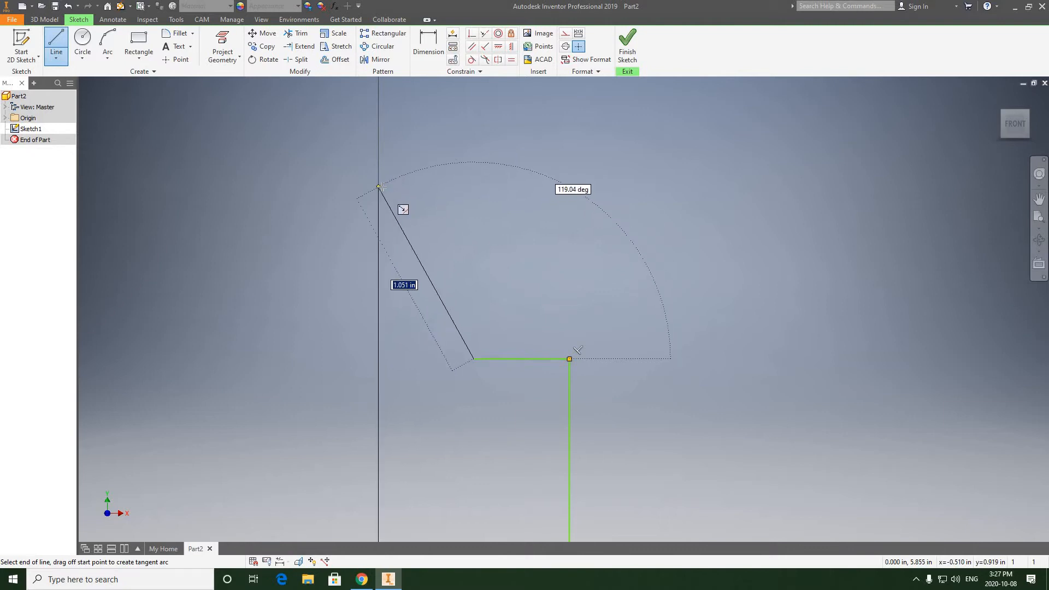
{"action": "scroll", "coordinate": [381, 187], "scroll_direction": "up", "scroll_amount": 2}
{"action": "scroll", "coordinate": [397, 175], "scroll_direction": "down", "scroll_amount": 4}
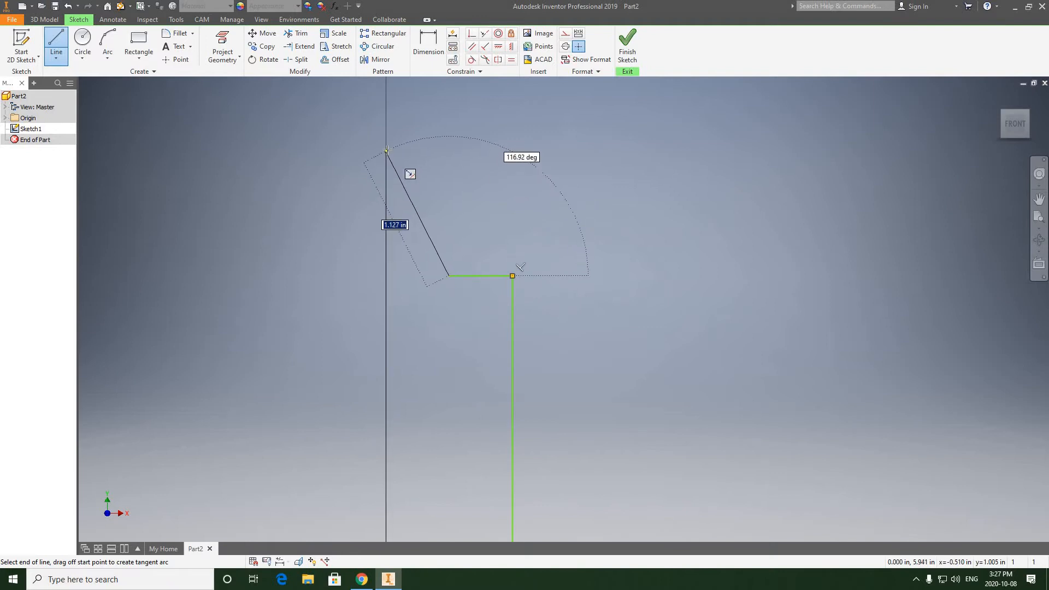
{"action": "scroll", "coordinate": [390, 140], "scroll_direction": "down", "scroll_amount": 4}
{"action": "scroll", "coordinate": [394, 135], "scroll_direction": "up", "scroll_amount": 7}
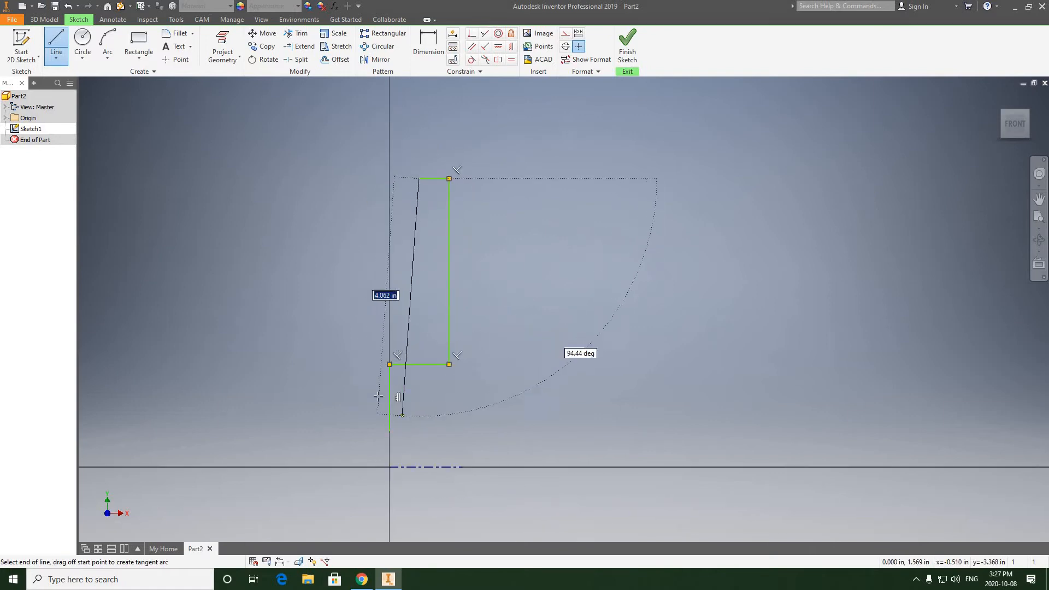
{"action": "middle_click_drag", "start_coordinate": [409, 154], "coordinate": [412, 300]}
{"action": "middle_click_drag", "start_coordinate": [409, 224], "coordinate": [413, 218]}
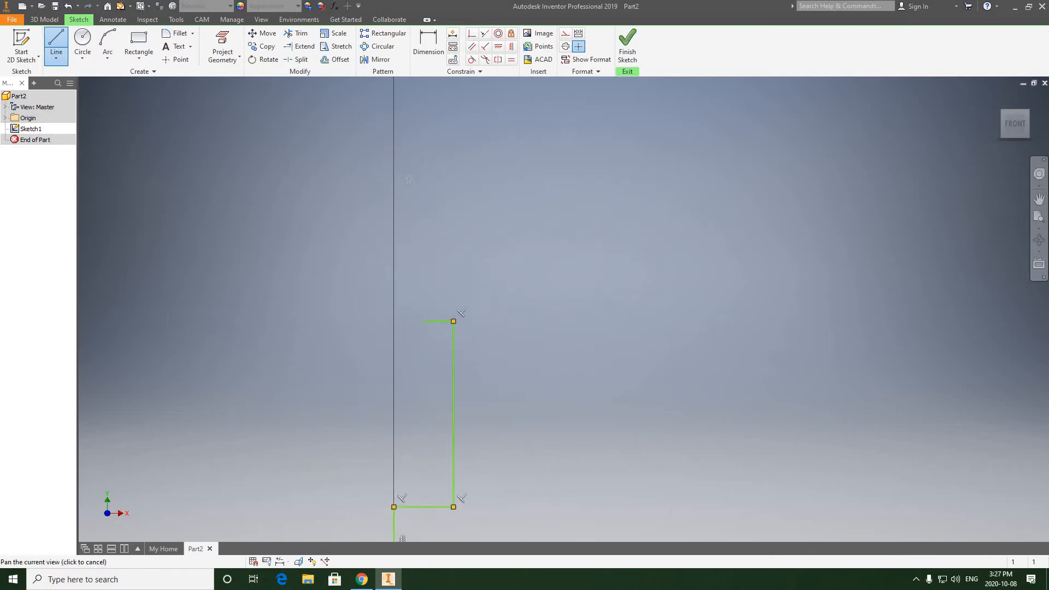
{"action": "scroll", "coordinate": [408, 219], "scroll_direction": "up", "scroll_amount": 4}
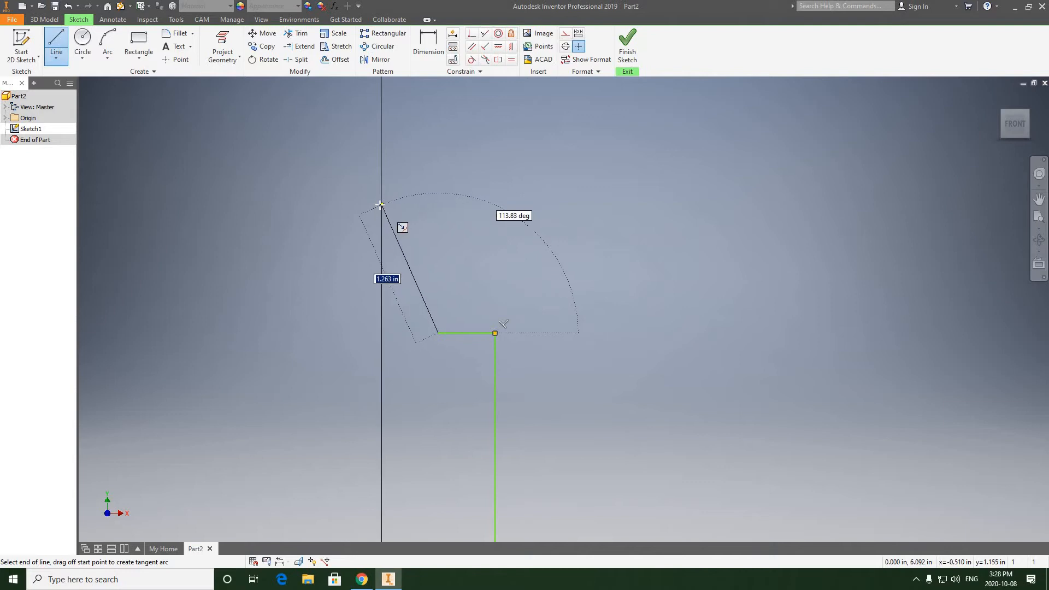
{"action": "left_click", "coordinate": [382, 204]}
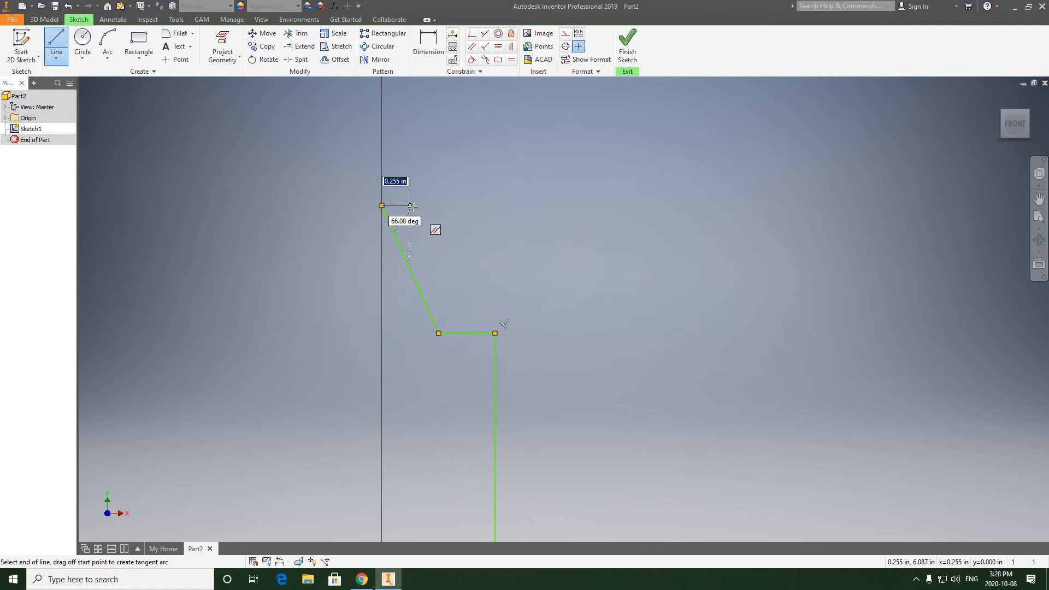
{"action": "left_click", "coordinate": [413, 208]}
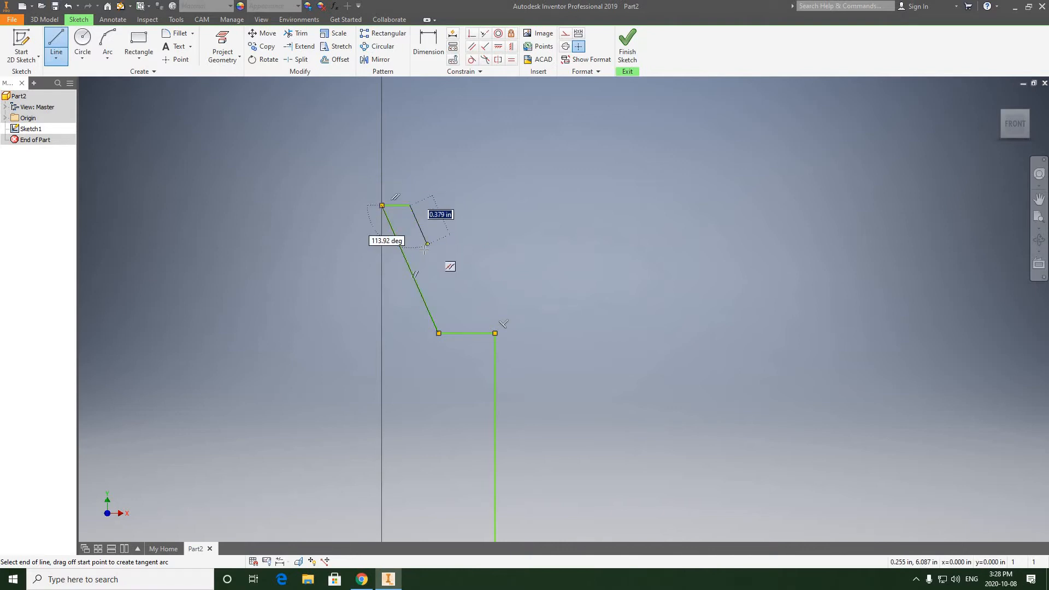
Form the first groove with a line about 0.78 in long parallel to the outer slant and a horizontal bottom about 0.54 in long
{"action": "scroll", "coordinate": [430, 250], "scroll_direction": "up", "scroll_amount": 3}
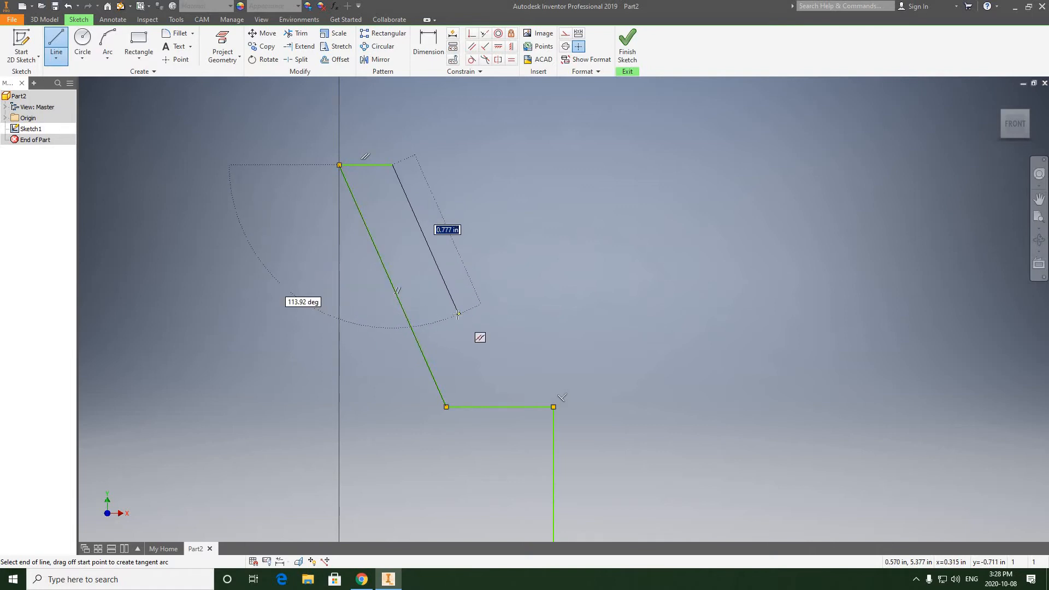
{"action": "left_click", "coordinate": [458, 314]}
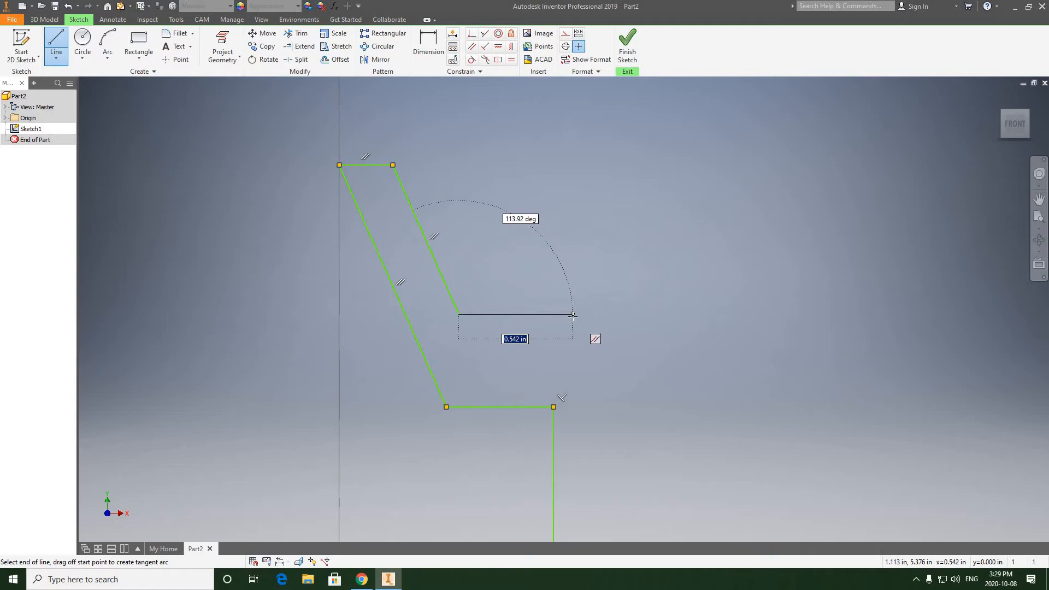
{"action": "left_click", "coordinate": [572, 313]}
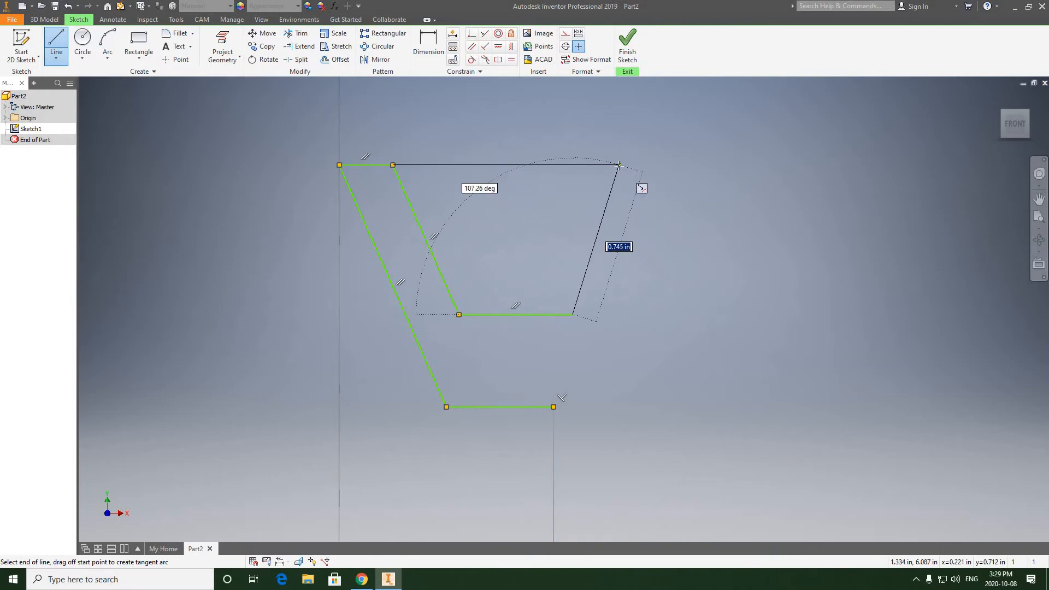
Draw the ridge beside the first groove, rising about 0.75 in, with a horizontal top about 0.29 in wide and a downward slant about 0.77 in
{"action": "left_click", "coordinate": [618, 168]}
{"action": "middle_click_drag", "start_coordinate": [676, 173], "coordinate": [555, 166]}
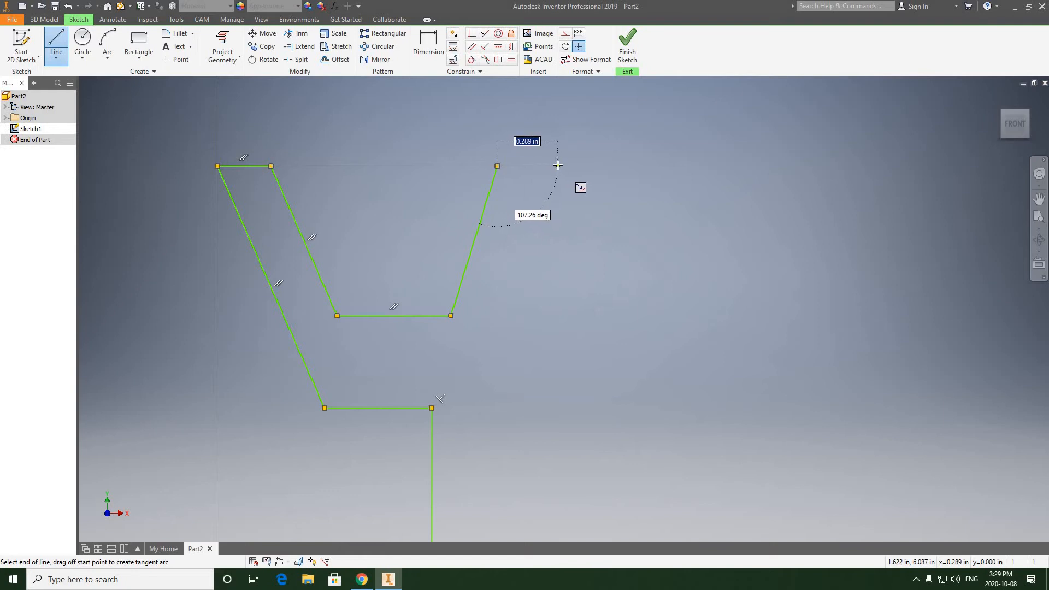
{"action": "left_click", "coordinate": [558, 166]}
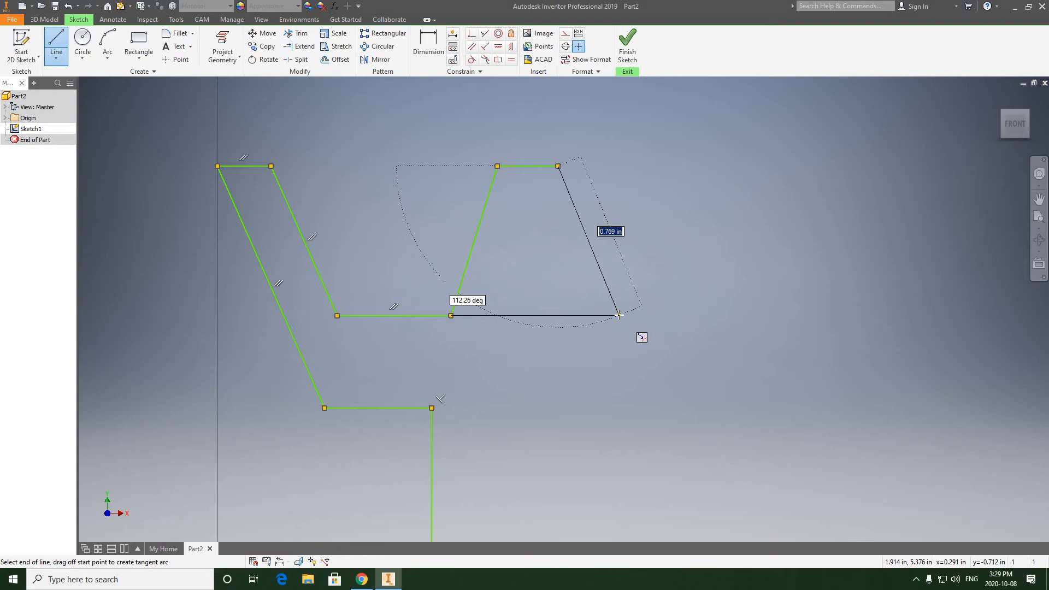
{"action": "left_click", "coordinate": [619, 316]}
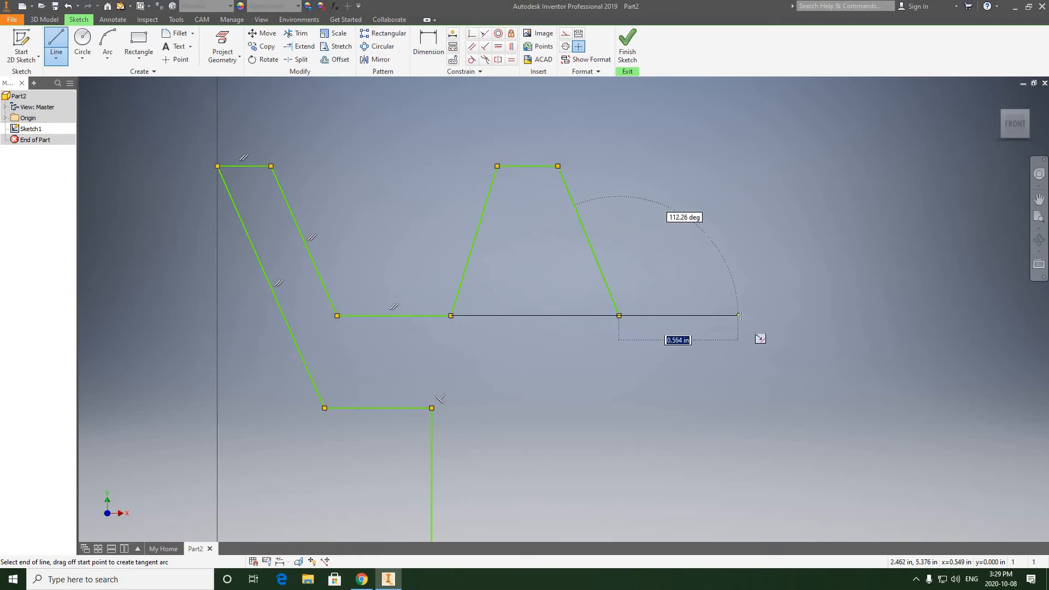
Draw the second groove with a bottom about 0.56 in wide and a rising slanted side, ending in a short horizontal rim top
{"action": "left_click", "coordinate": [738, 315]}
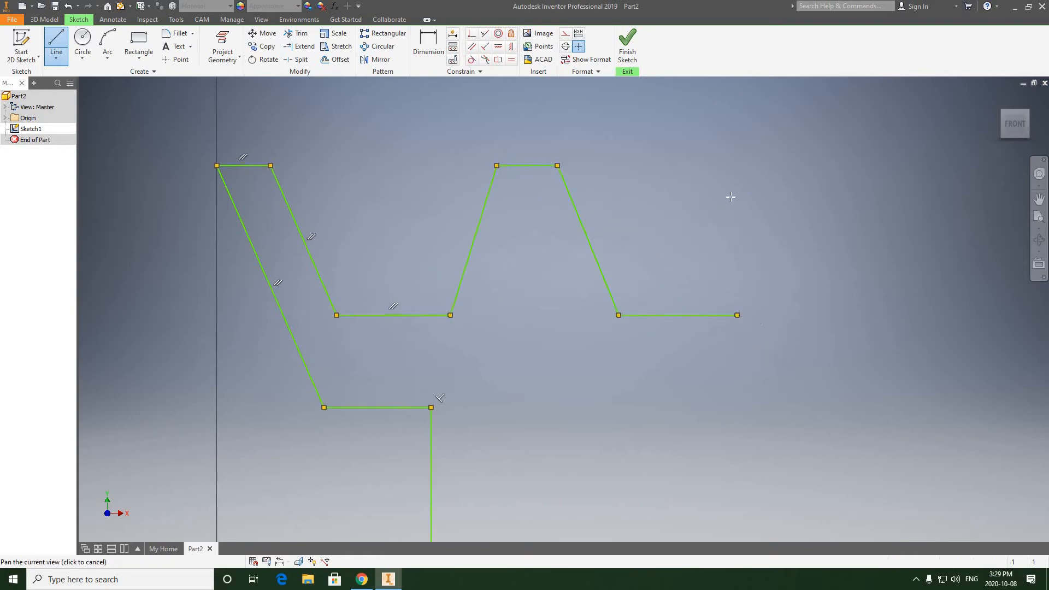
{"action": "middle_click_drag", "start_coordinate": [804, 162], "coordinate": [736, 184]}
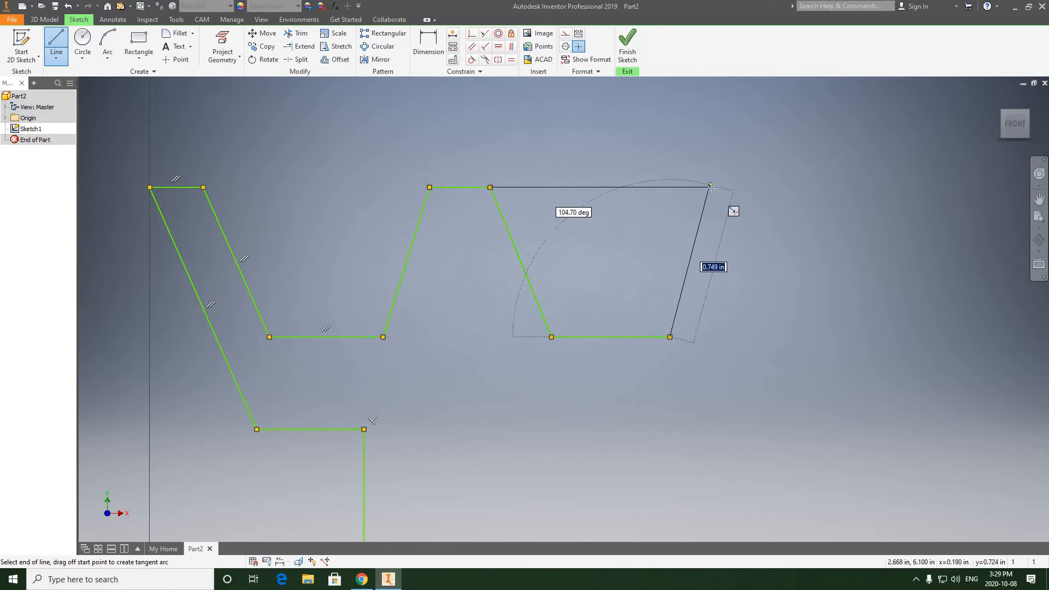
{"action": "left_click", "coordinate": [712, 188]}
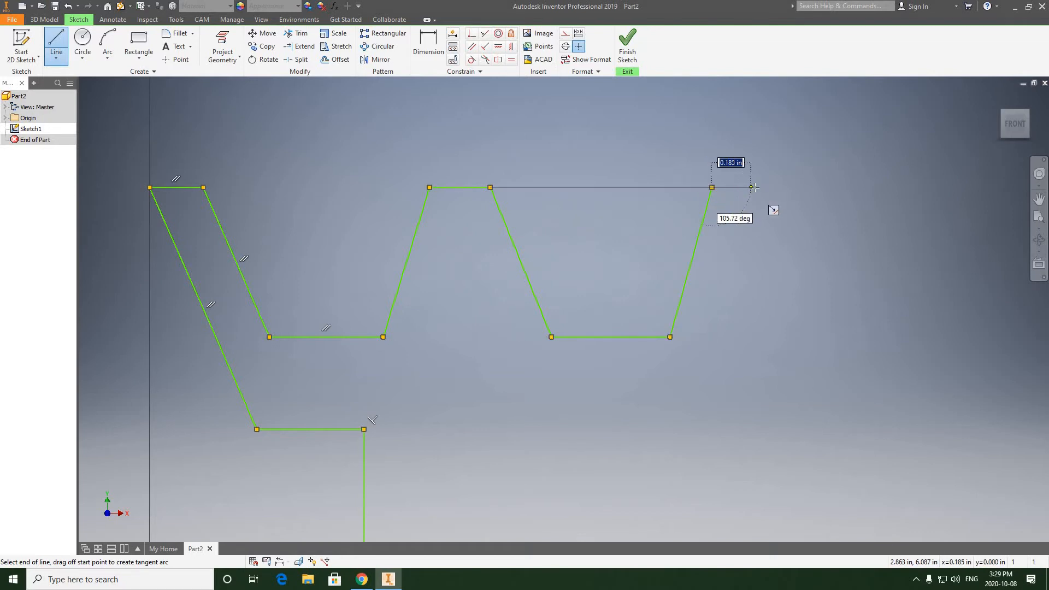
{"action": "left_click", "coordinate": [760, 188]}
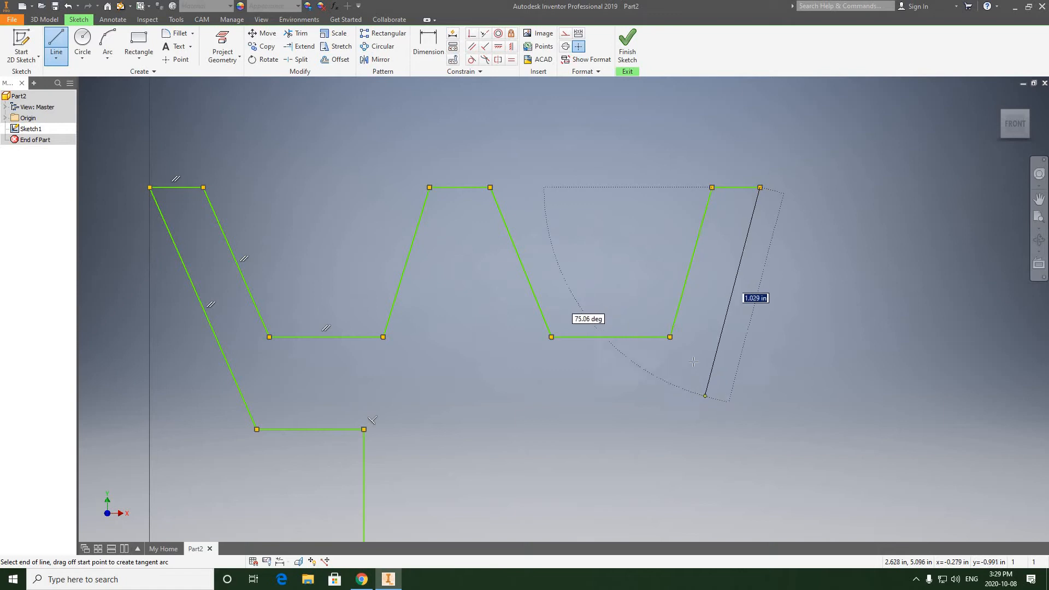
Draw the rim's outer slant about 1.18 in down to the opposite underside's level, followed by a horizontal line about 0.97 in toward the web
{"action": "middle_click_drag", "start_coordinate": [704, 396], "coordinate": [709, 343]}
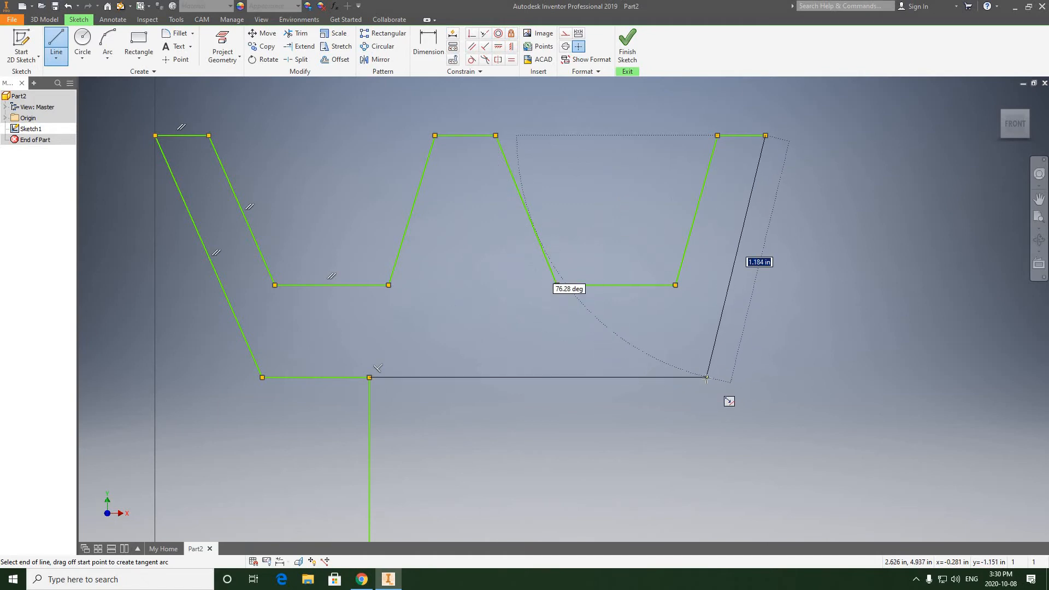
{"action": "left_click", "coordinate": [706, 377]}
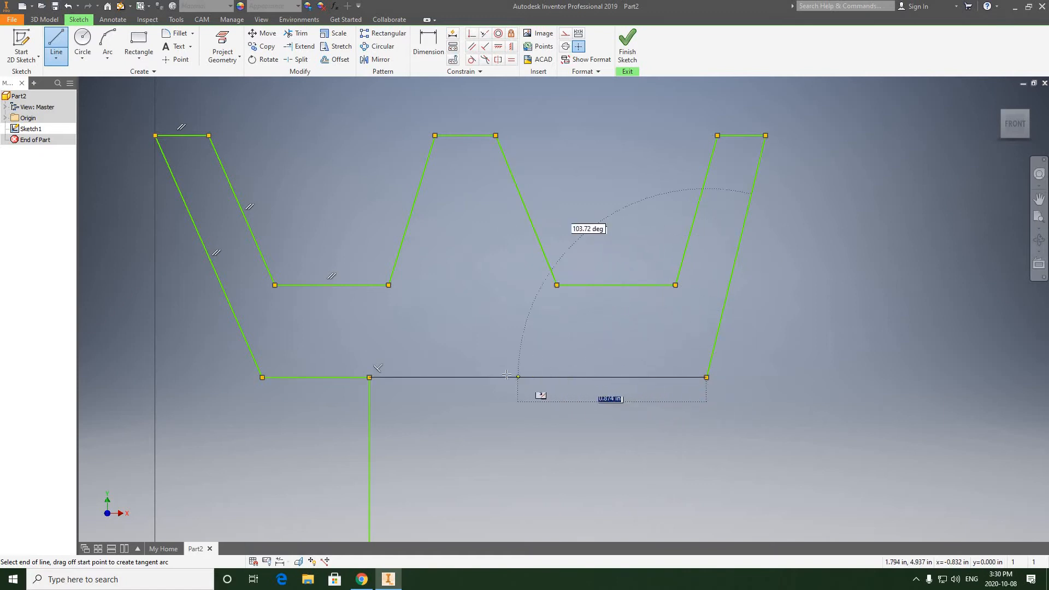
{"action": "left_click", "coordinate": [503, 377]}
Draw the web's second side about 3.18 in down to the hub's top level and extend the hub top outward about 1.06 in
{"action": "middle_click_drag", "start_coordinate": [494, 449], "coordinate": [497, 257]}
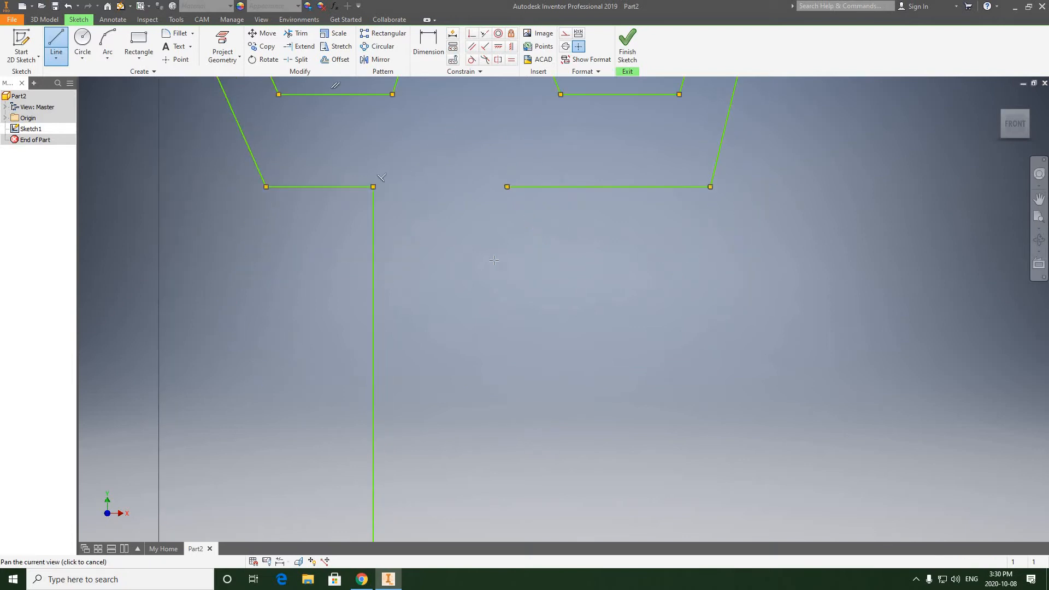
{"action": "scroll", "coordinate": [497, 256], "scroll_direction": "up", "scroll_amount": 5}
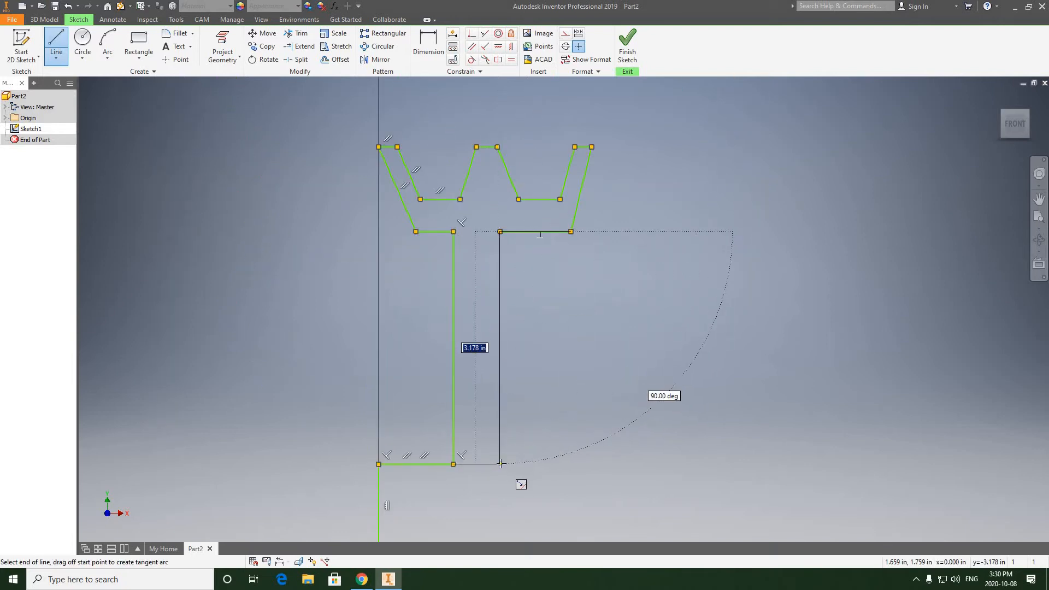
{"action": "left_click", "coordinate": [501, 464]}
{"action": "middle_click_drag", "start_coordinate": [574, 464], "coordinate": [569, 369]}
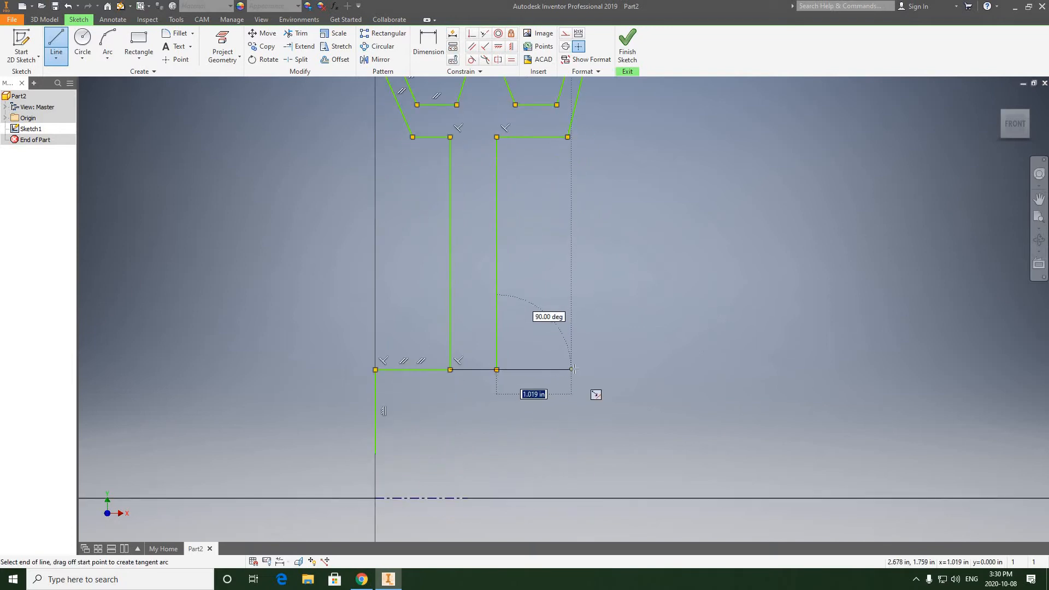
{"action": "left_click", "coordinate": [573, 370]}
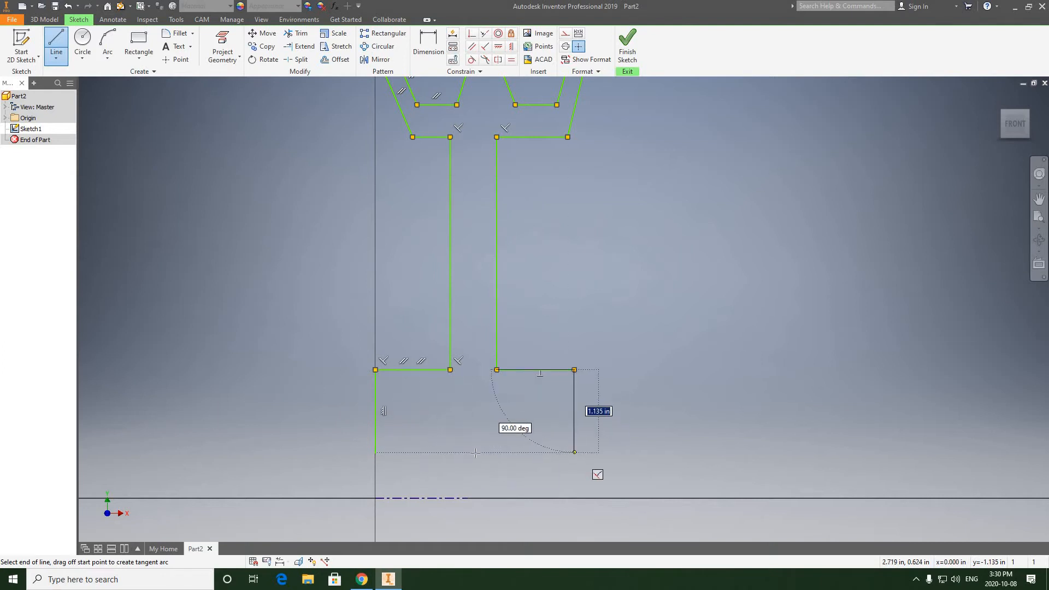
Close the profile with a hub side about 1.14 in long and a horizontal line back to the start point, ending the Line command
{"action": "left_click", "coordinate": [574, 452]}
{"action": "left_click", "coordinate": [376, 452]}
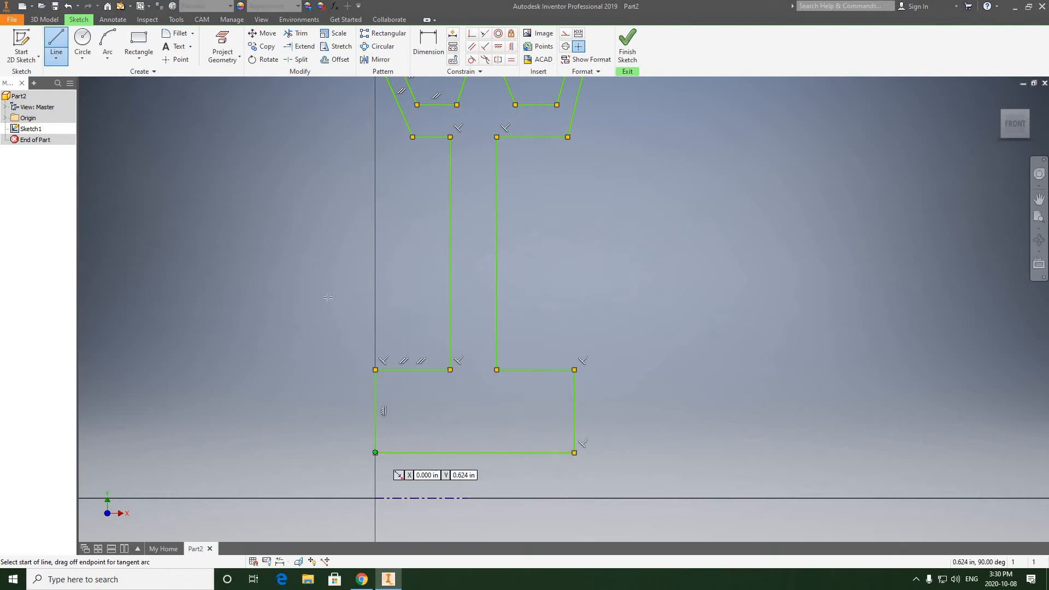
{"action": "right_click", "coordinate": [328, 281]}
{"action": "left_click", "coordinate": [429, 285]}
{"action": "middle_click_drag", "start_coordinate": [425, 285], "coordinate": [429, 279]}
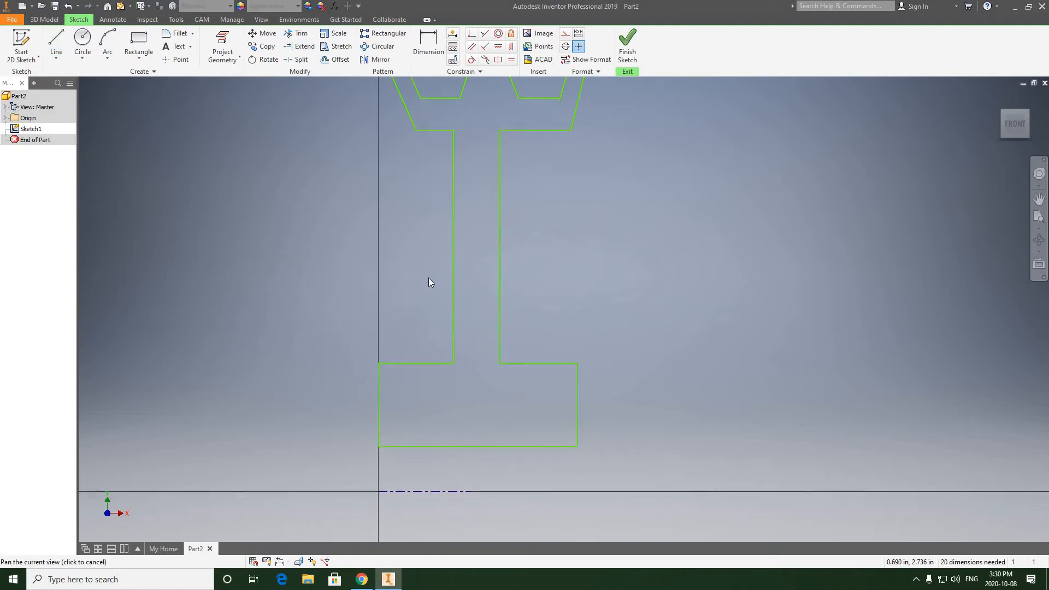
{"action": "scroll", "coordinate": [428, 282], "scroll_direction": "down", "scroll_amount": 5}
{"action": "scroll", "coordinate": [452, 236], "scroll_direction": "up", "scroll_amount": 5}
{"action": "scroll", "coordinate": [454, 270], "scroll_direction": "down", "scroll_amount": 2}
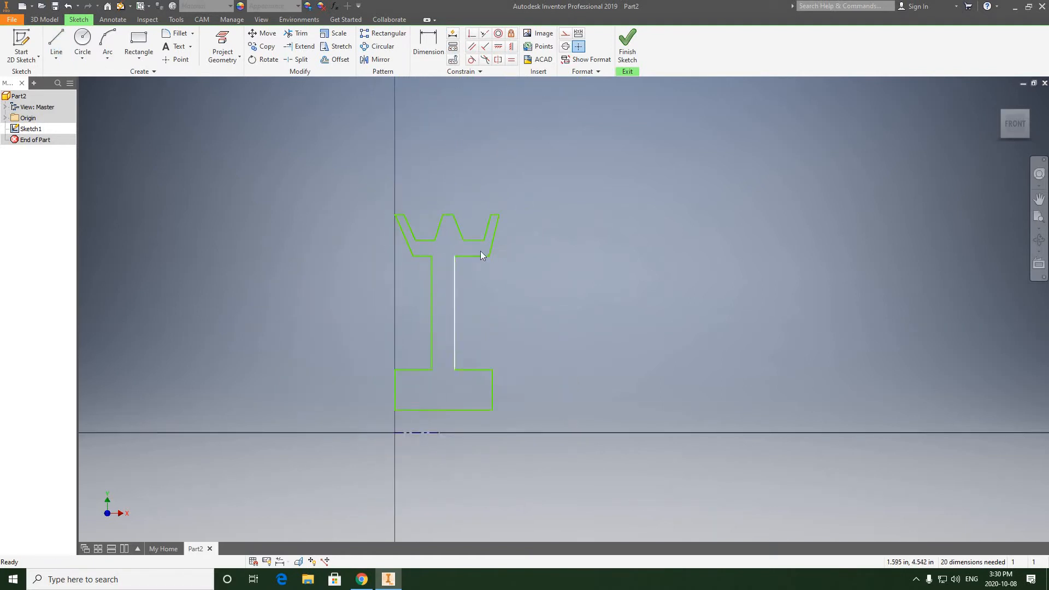
{"action": "scroll", "coordinate": [478, 255], "scroll_direction": "up", "scroll_amount": 3}
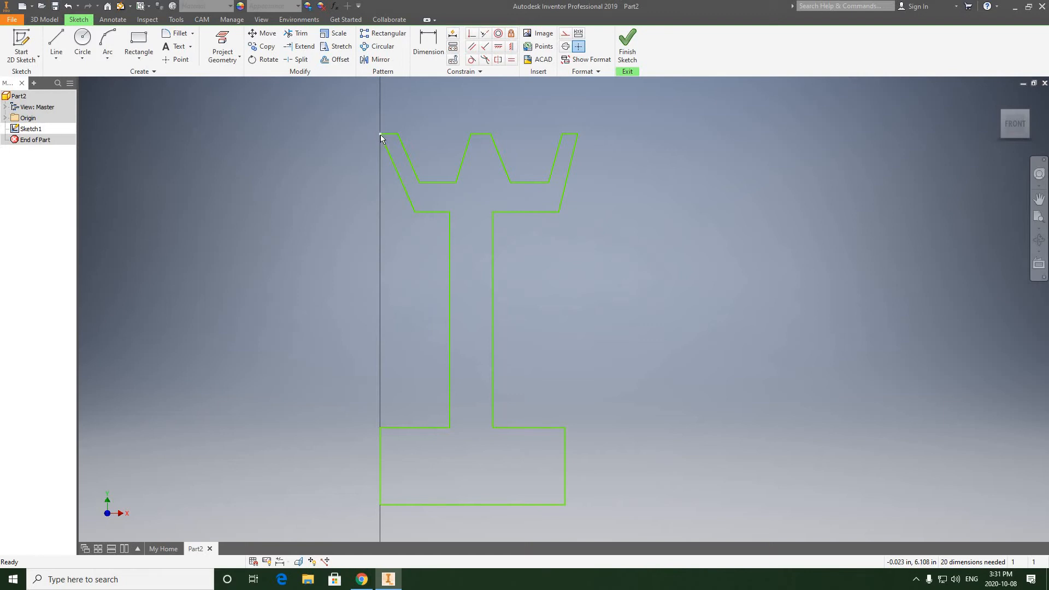
{"action": "middle_click_drag", "start_coordinate": [391, 234], "coordinate": [397, 212]}
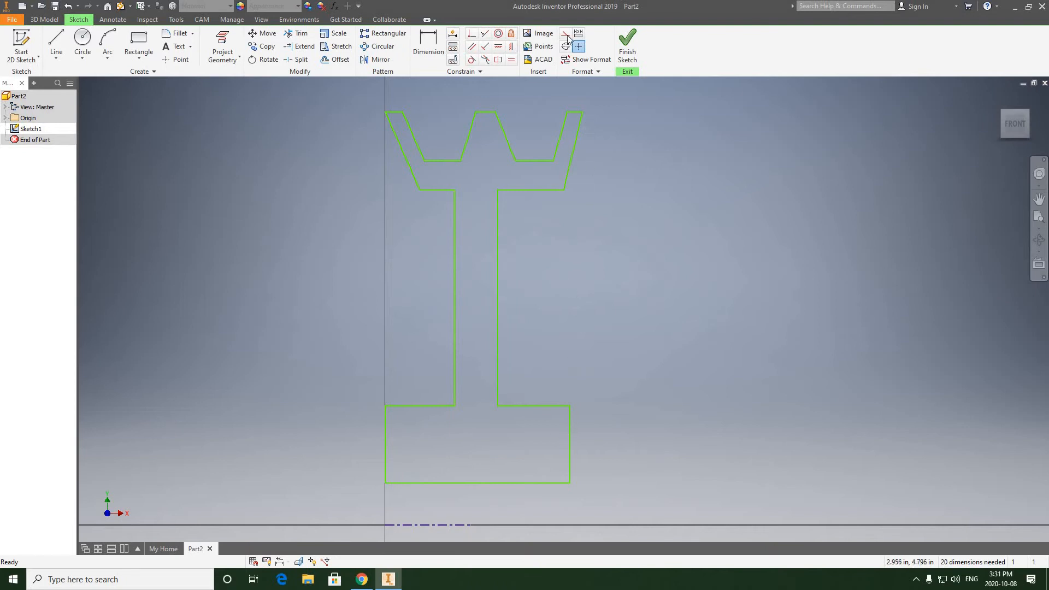
Switch to the browser and examine the vee pulley drawing's widths, diameters, groove angle and keyway dimensions
{"action": "left_click", "coordinate": [358, 583]}
{"action": "scroll", "coordinate": [440, 264], "scroll_direction": "down", "scroll_amount": 2}
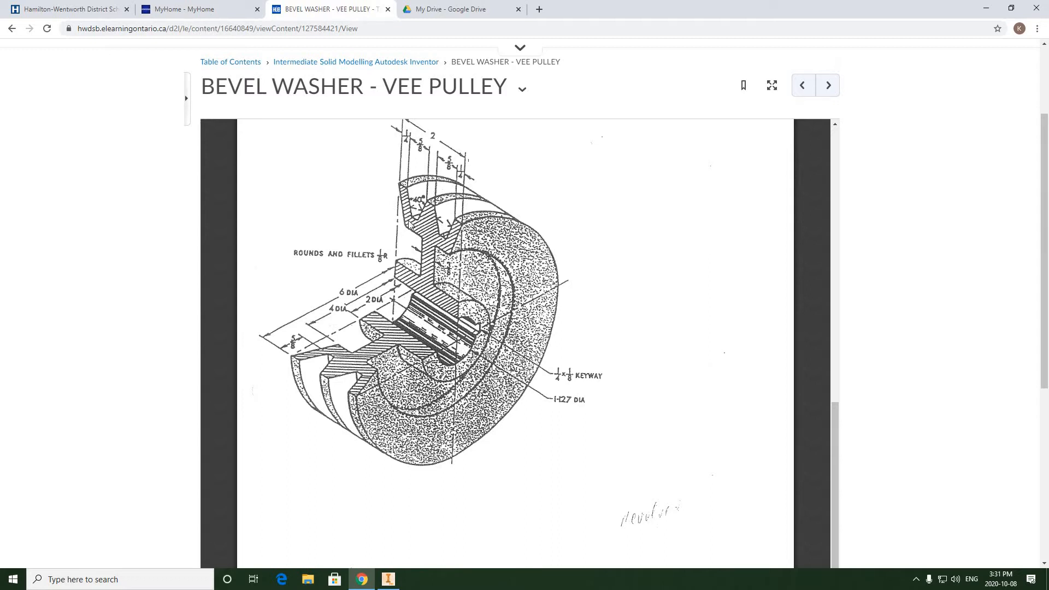
{"action": "scroll", "coordinate": [406, 271], "scroll_direction": "down", "scroll_amount": 1}
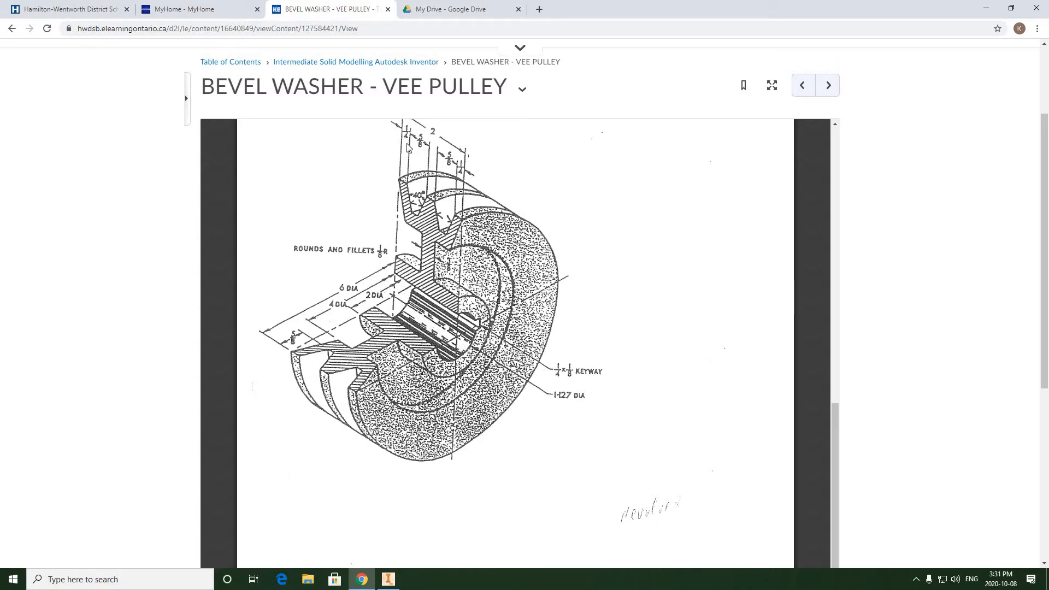
{"action": "scroll", "coordinate": [424, 210], "scroll_direction": "down", "scroll_amount": 3}
{"action": "scroll", "coordinate": [424, 209], "scroll_direction": "up", "scroll_amount": 2}
{"action": "scroll", "coordinate": [423, 209], "scroll_direction": "up", "scroll_amount": 1}
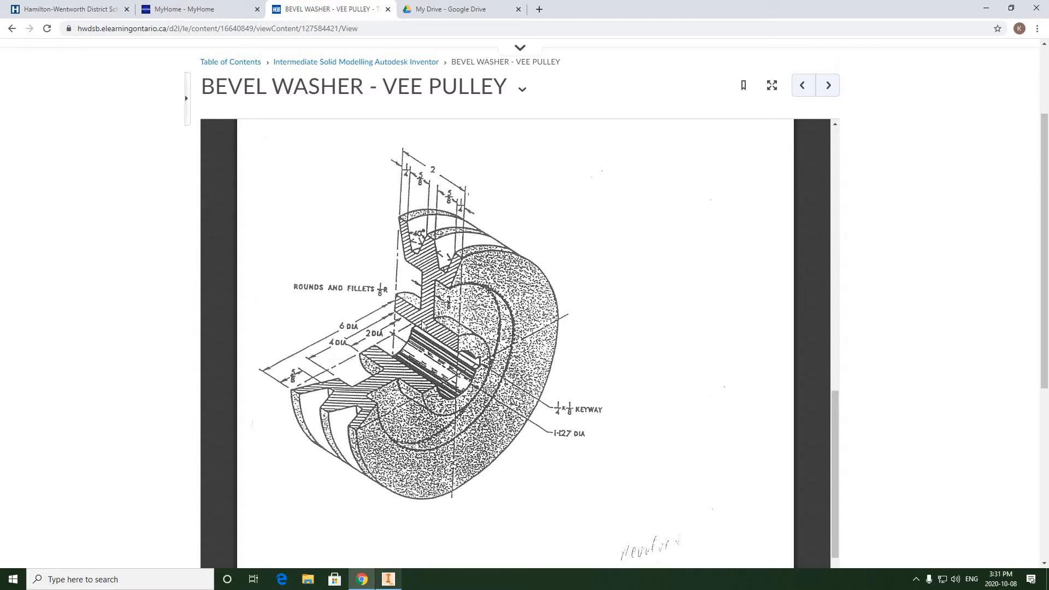
Return to Inventor and apply a Fix constraint to the hub's vertical side lying on the vertical axis
{"action": "left_click", "coordinate": [389, 579]}
{"action": "mouse_move", "coordinate": [692, 270]}
{"action": "middle_mouse_down"}
{"action": "mouse_move", "coordinate": [702, 251]}
{"action": "mouse_move", "coordinate": [589, 246]}
{"action": "middle_mouse_up"}
{"action": "scroll", "coordinate": [694, 254], "scroll_direction": "up", "scroll_amount": 3}
{"action": "scroll", "coordinate": [688, 256], "scroll_direction": "down", "scroll_amount": 3}
{"action": "scroll", "coordinate": [687, 260], "scroll_direction": "up", "scroll_amount": 3}
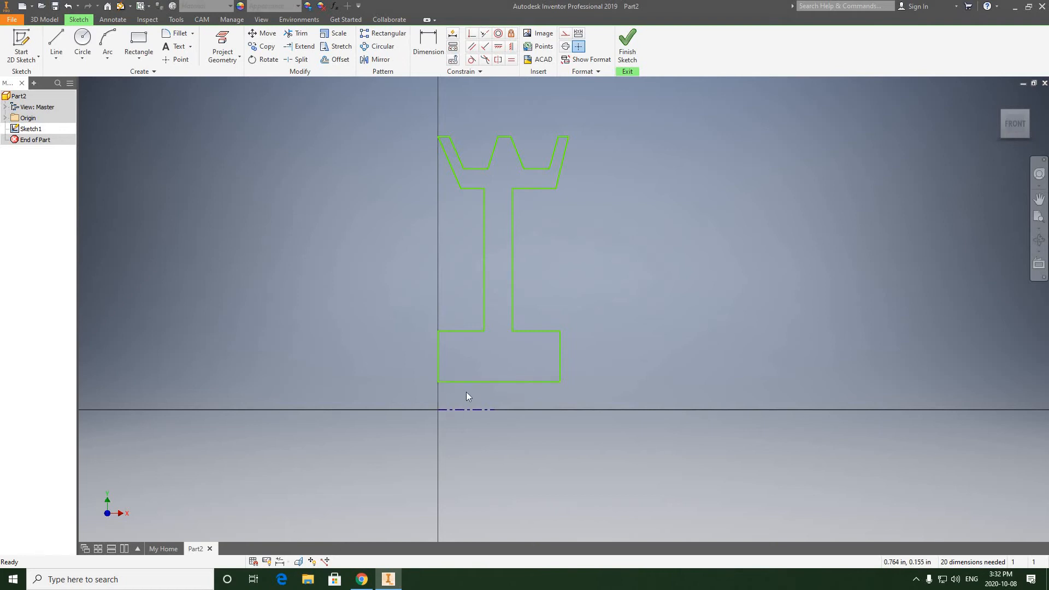
{"action": "scroll", "coordinate": [466, 392], "scroll_direction": "up", "scroll_amount": 3}
{"action": "left_click_drag", "start_coordinate": [458, 361], "coordinate": [458, 331]}
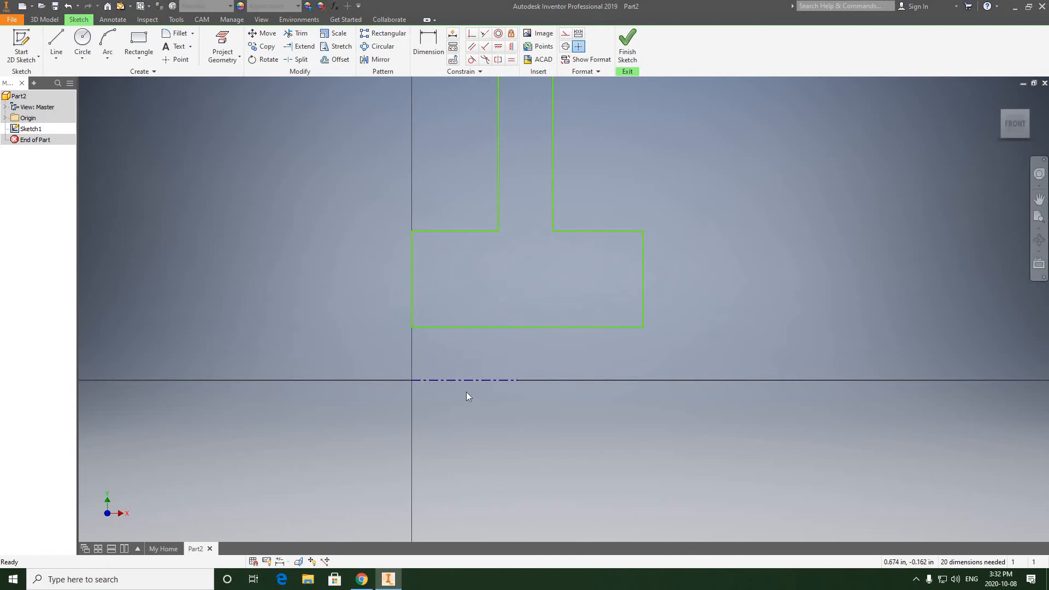
{"action": "scroll", "coordinate": [466, 392], "scroll_direction": "down", "scroll_amount": 2}
{"action": "middle_click_drag", "start_coordinate": [469, 231], "coordinate": [471, 265]}
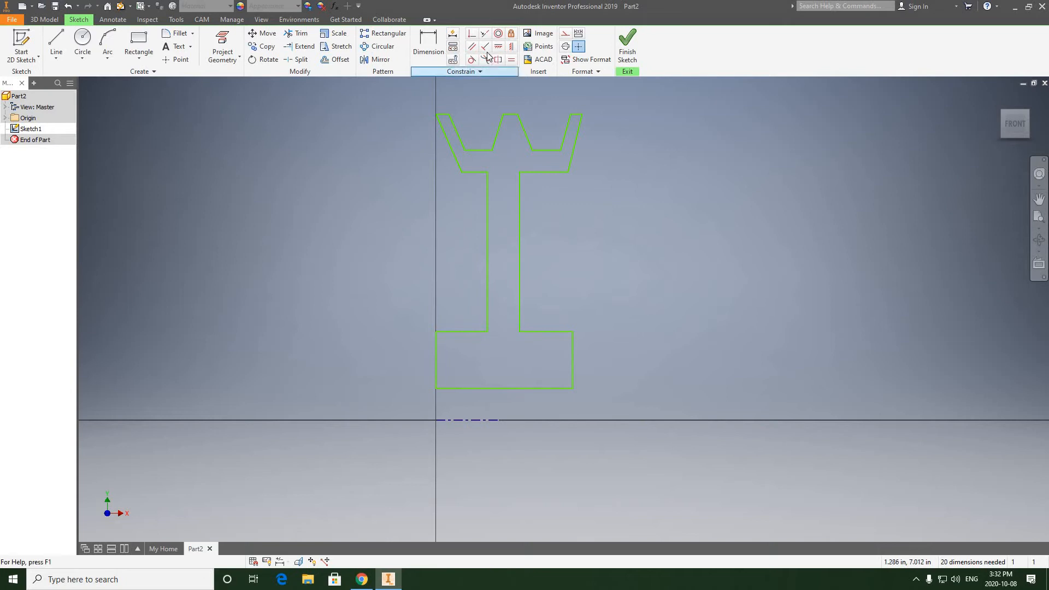
{"action": "left_click", "coordinate": [512, 34]}
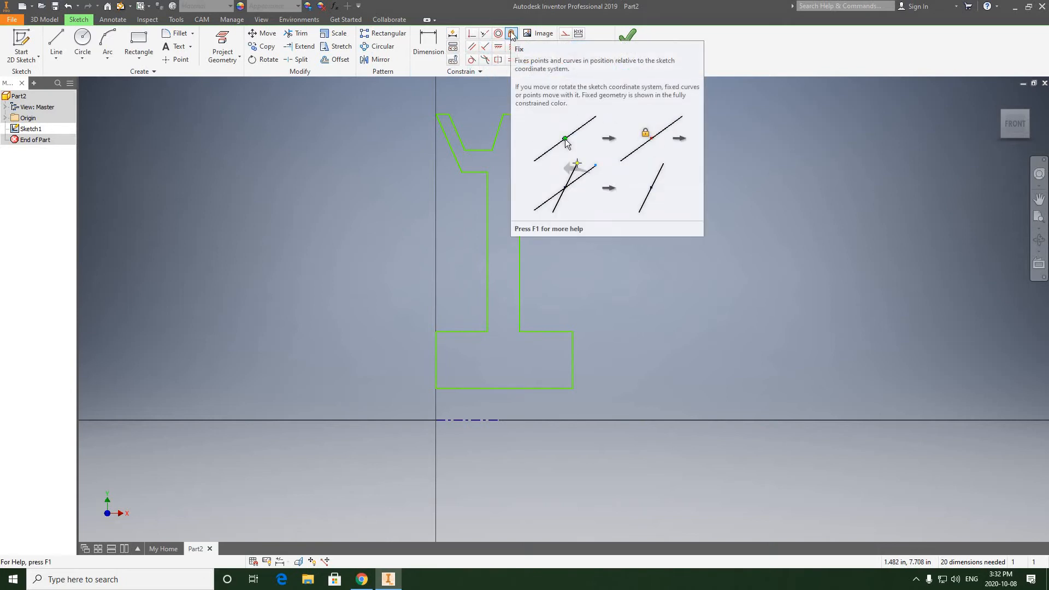
{"action": "left_click", "coordinate": [435, 344]}
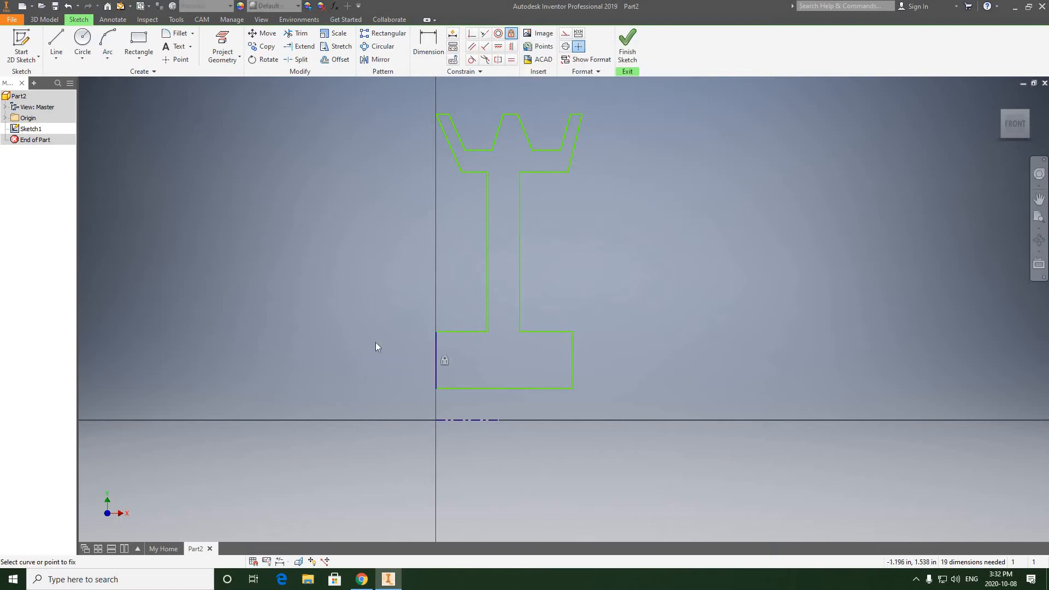
{"action": "scroll", "coordinate": [413, 374], "scroll_direction": "up", "scroll_amount": 3}
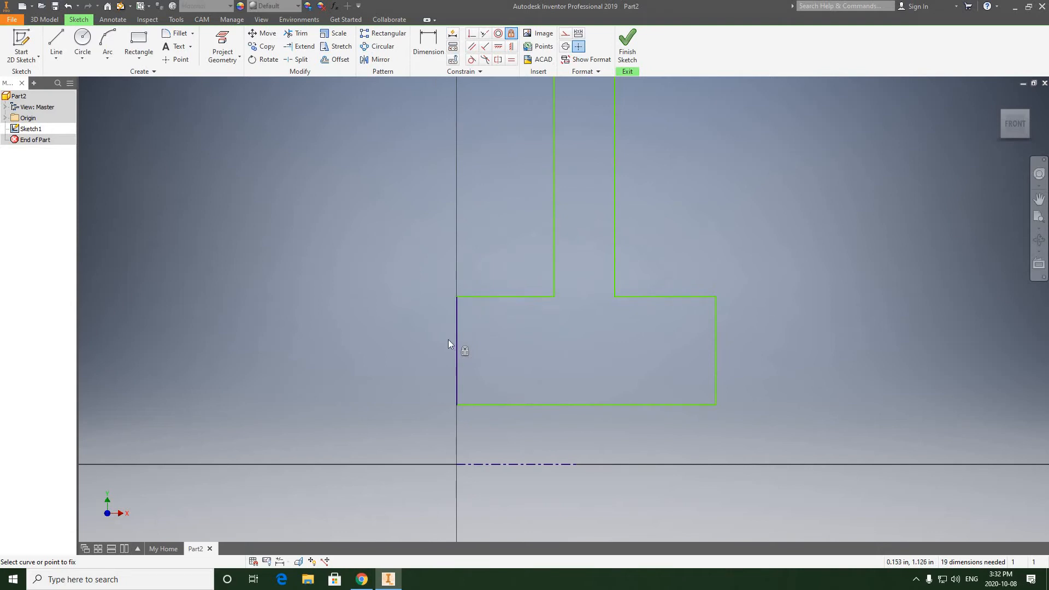
{"action": "scroll", "coordinate": [442, 342], "scroll_direction": "down", "scroll_amount": 3}
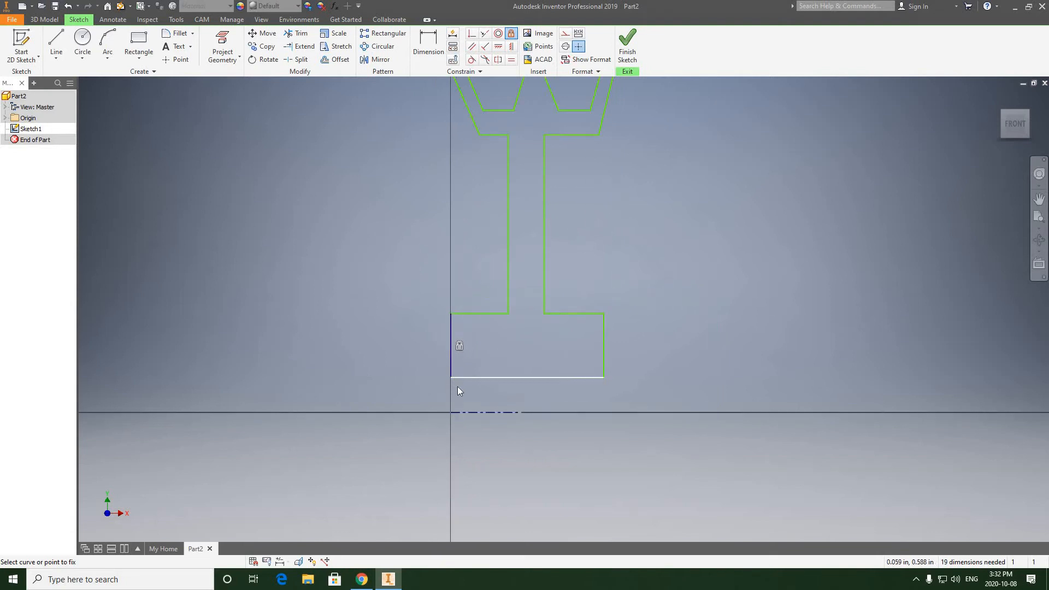
{"action": "scroll", "coordinate": [457, 386], "scroll_direction": "up", "scroll_amount": 3}
{"action": "middle_click_drag", "start_coordinate": [441, 384], "coordinate": [418, 380]}
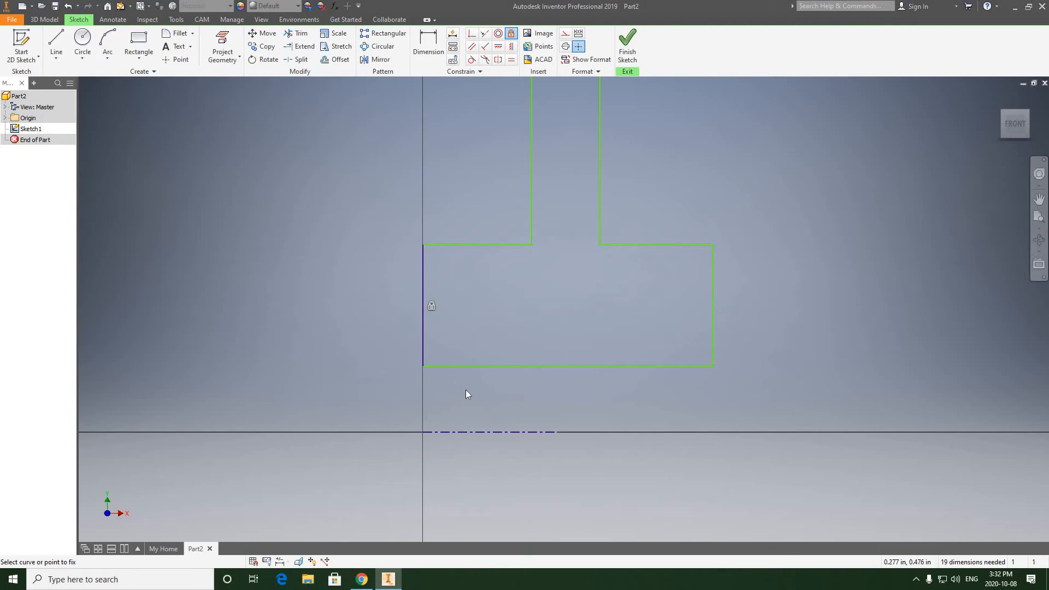
{"action": "middle_click_drag", "start_coordinate": [478, 432], "coordinate": [463, 395]}
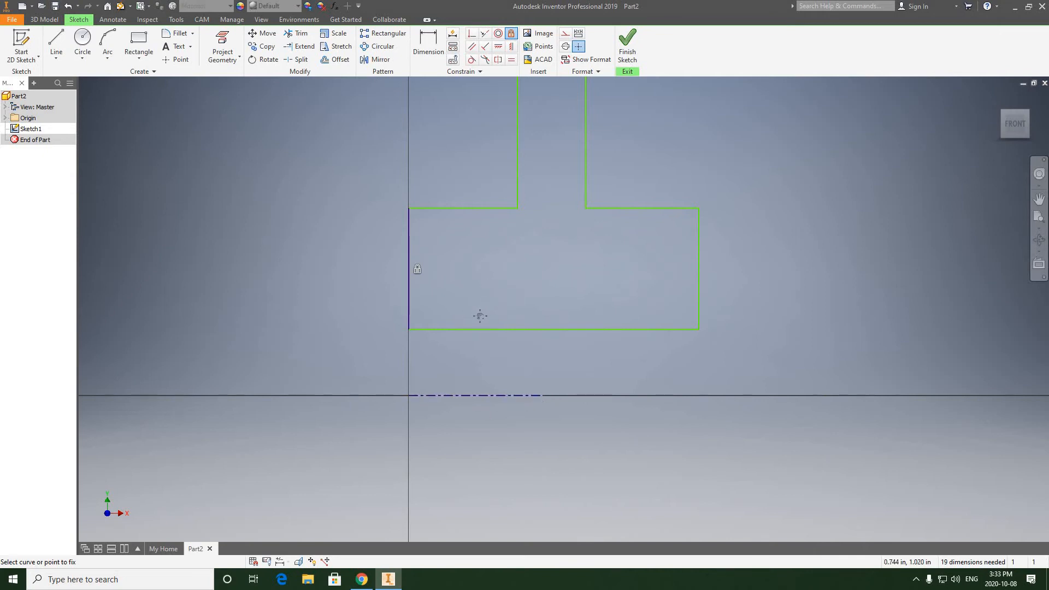
{"action": "middle_click_drag", "start_coordinate": [480, 316], "coordinate": [472, 344]}
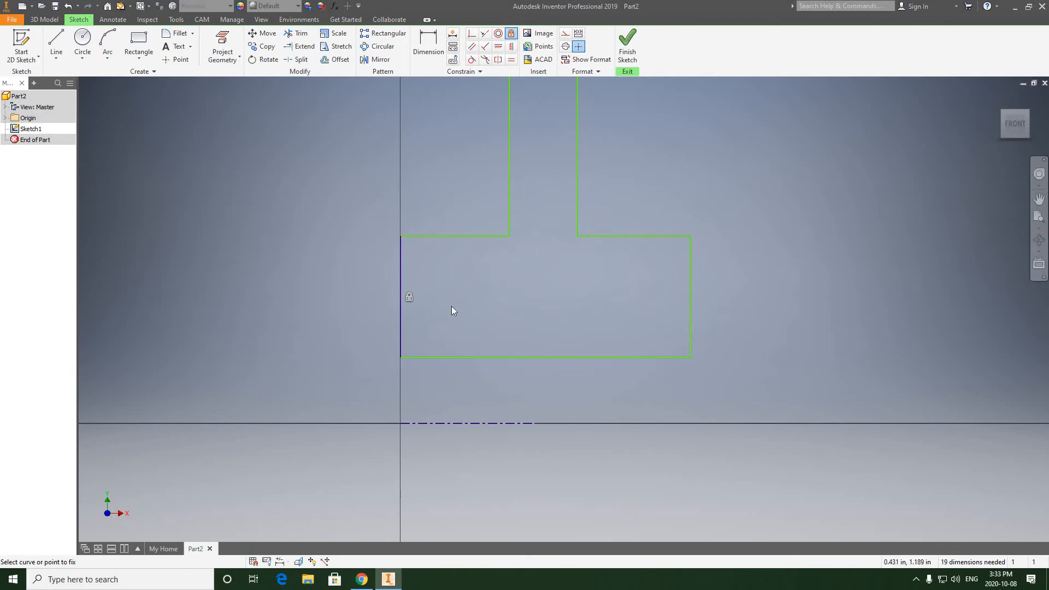
{"action": "scroll", "coordinate": [444, 309], "scroll_direction": "up", "scroll_amount": 3}
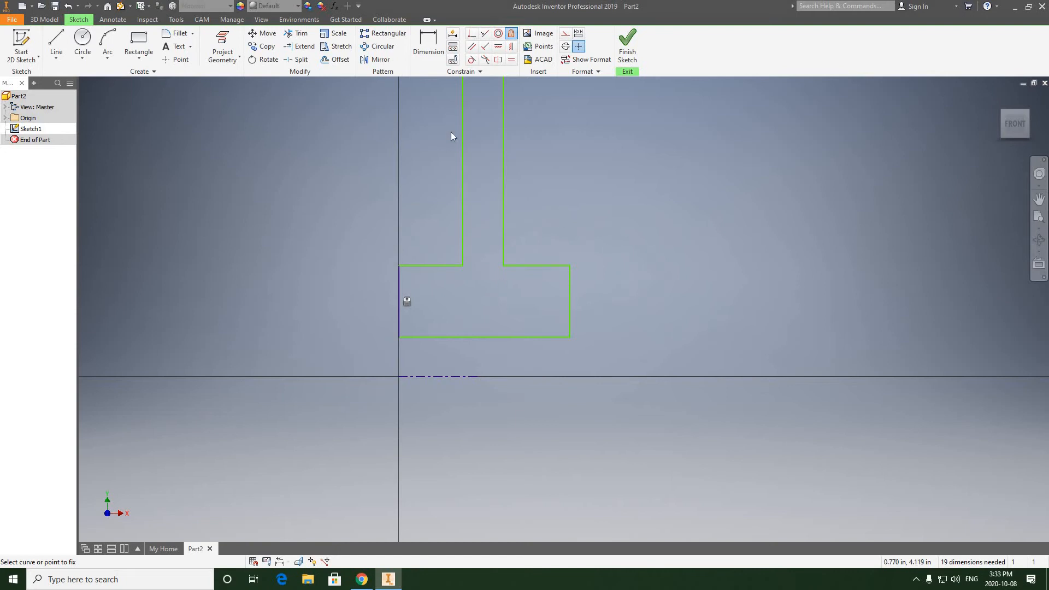
Dimension the bore diameter between the centerline and the hub's lower edge as 1.127 in
{"action": "key", "text": "d"}
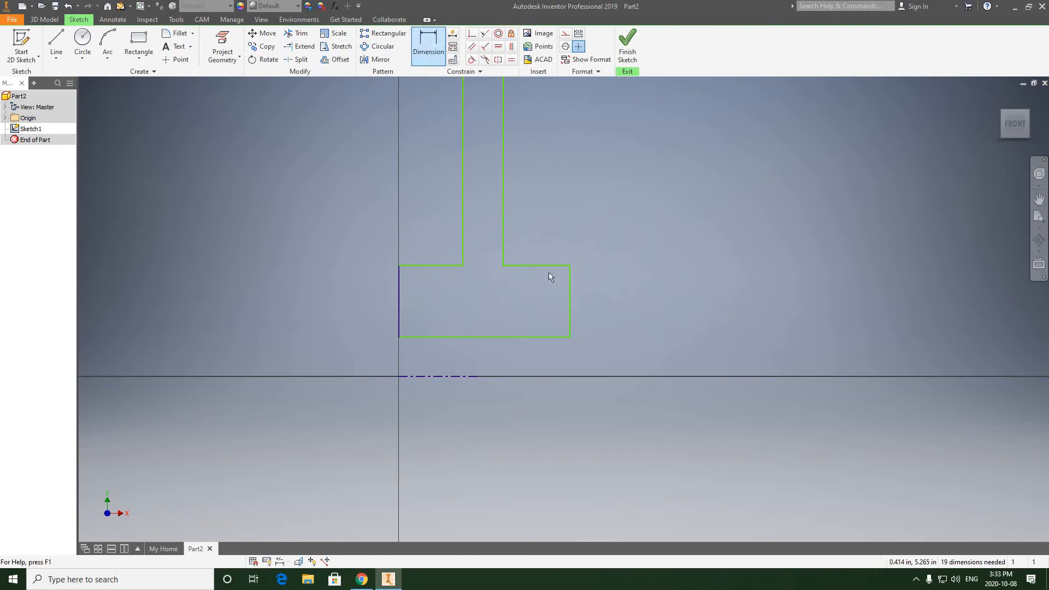
{"action": "left_click", "coordinate": [436, 375]}
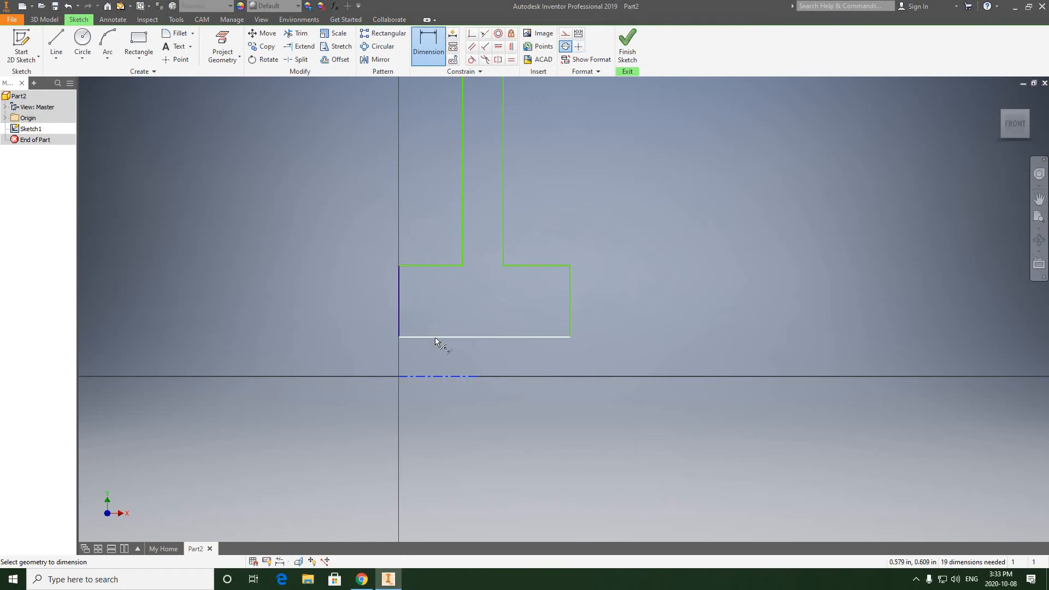
{"action": "left_click", "coordinate": [424, 345]}
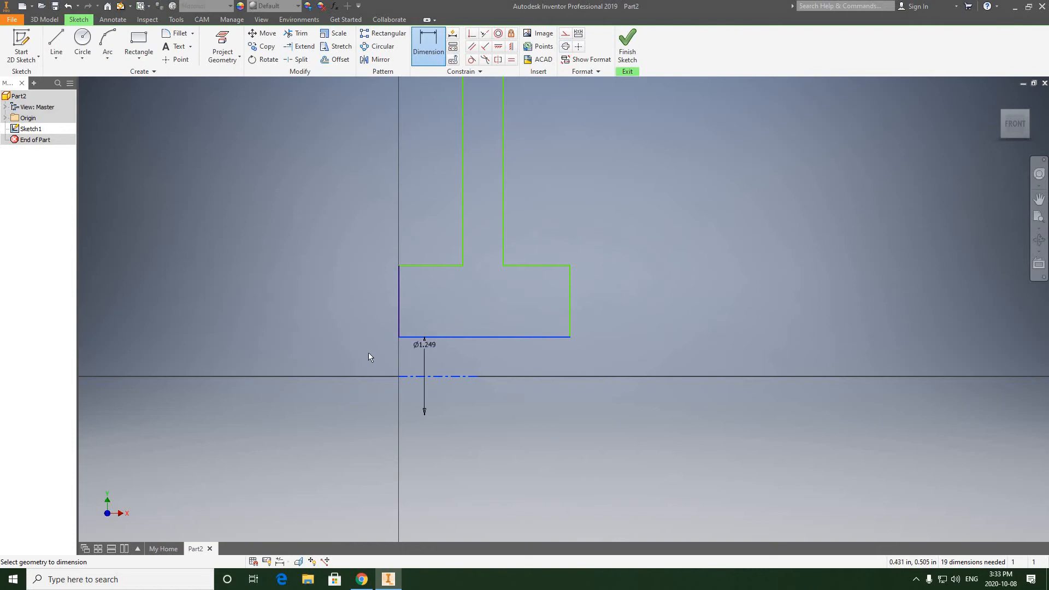
{"action": "left_click", "coordinate": [368, 393]}
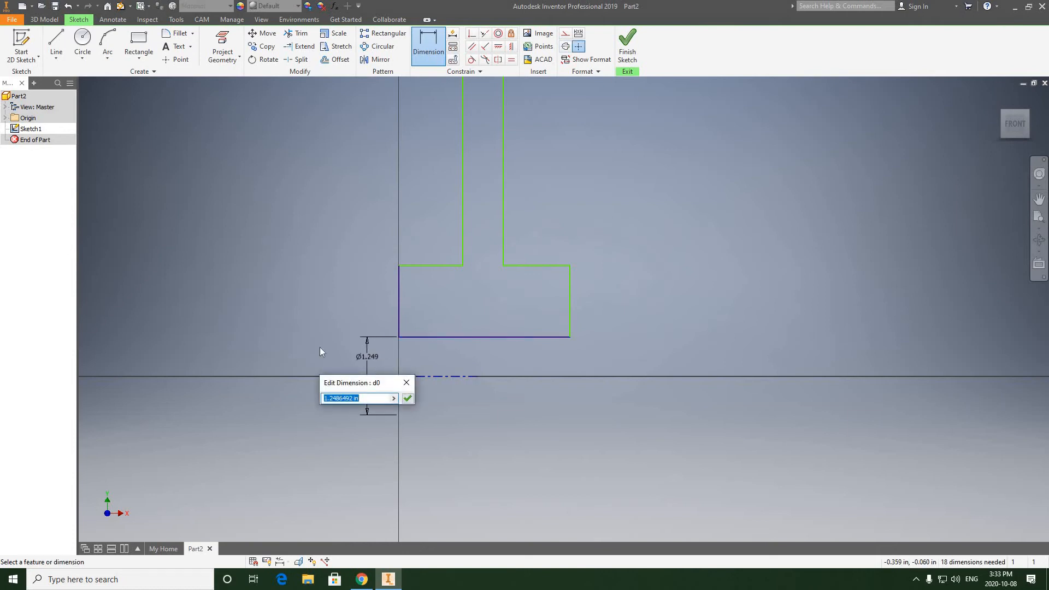
{"action": "scroll", "coordinate": [379, 381], "scroll_direction": "up", "scroll_amount": 3}
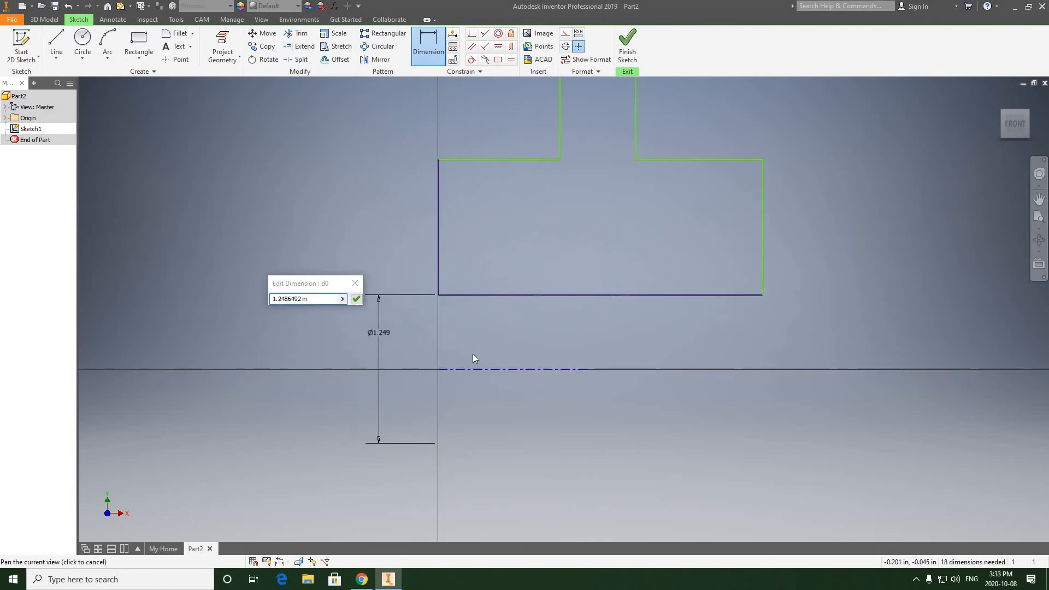
{"action": "scroll", "coordinate": [472, 350], "scroll_direction": "up", "scroll_amount": 1}
{"action": "middle_click_drag", "start_coordinate": [445, 353], "coordinate": [421, 360]}
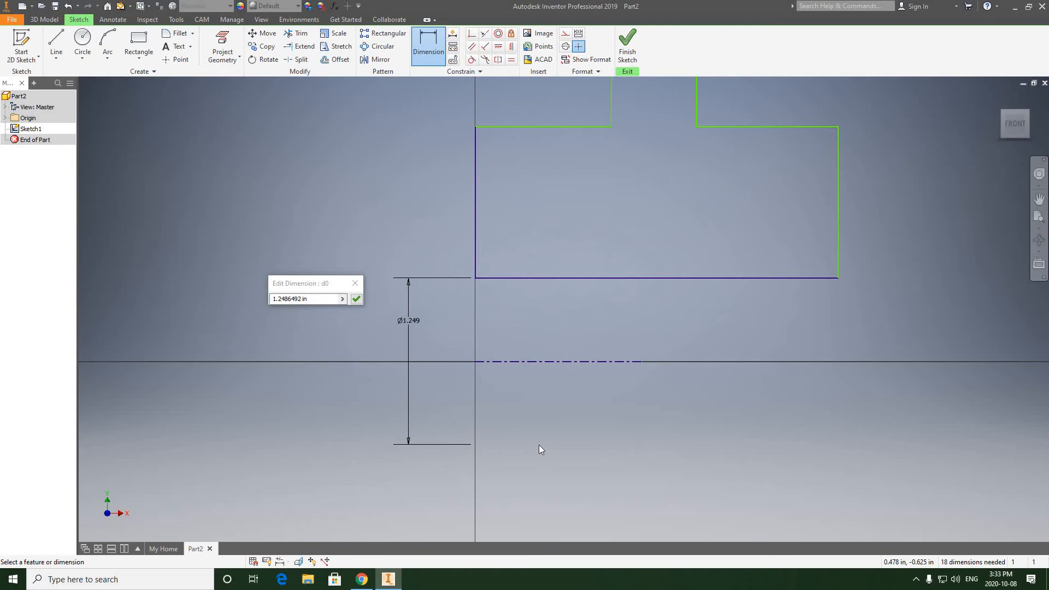
{"action": "scroll", "coordinate": [555, 405], "scroll_direction": "down", "scroll_amount": 3}
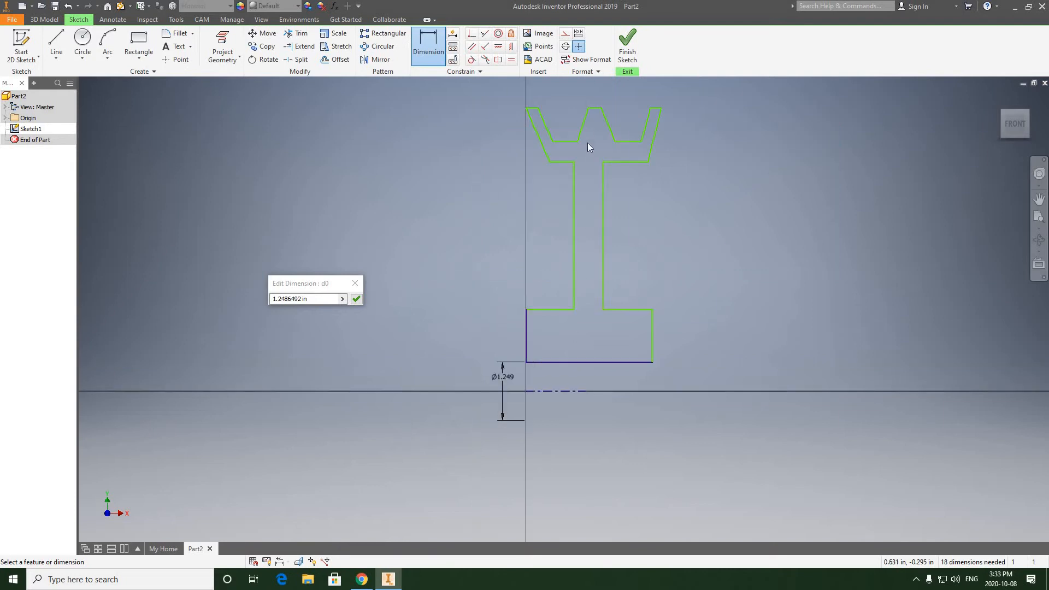
{"action": "scroll", "coordinate": [563, 415], "scroll_direction": "up", "scroll_amount": 3}
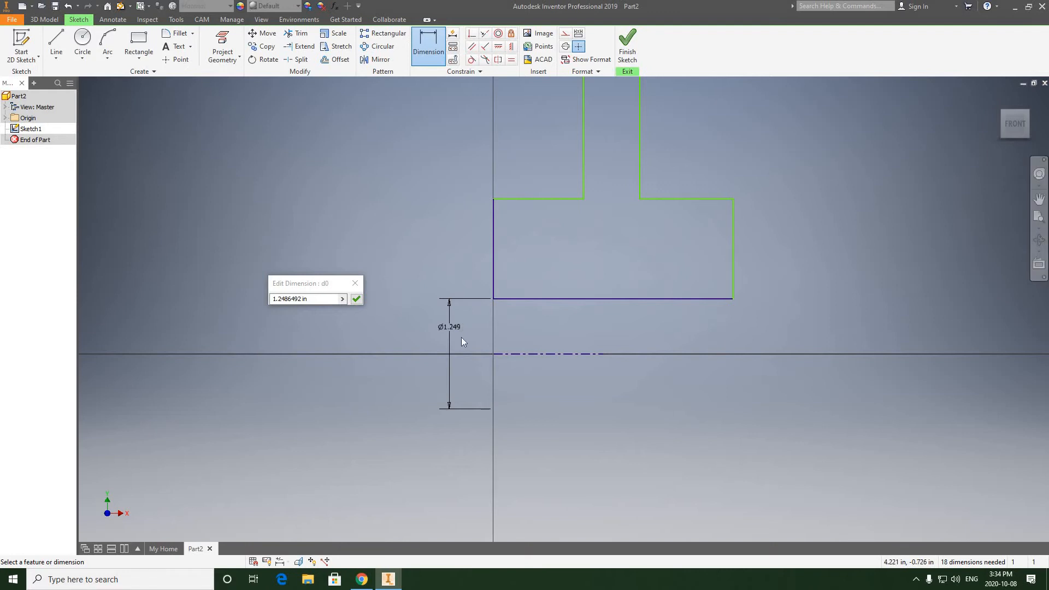
{"action": "left_click_drag", "start_coordinate": [317, 286], "coordinate": [361, 284]}
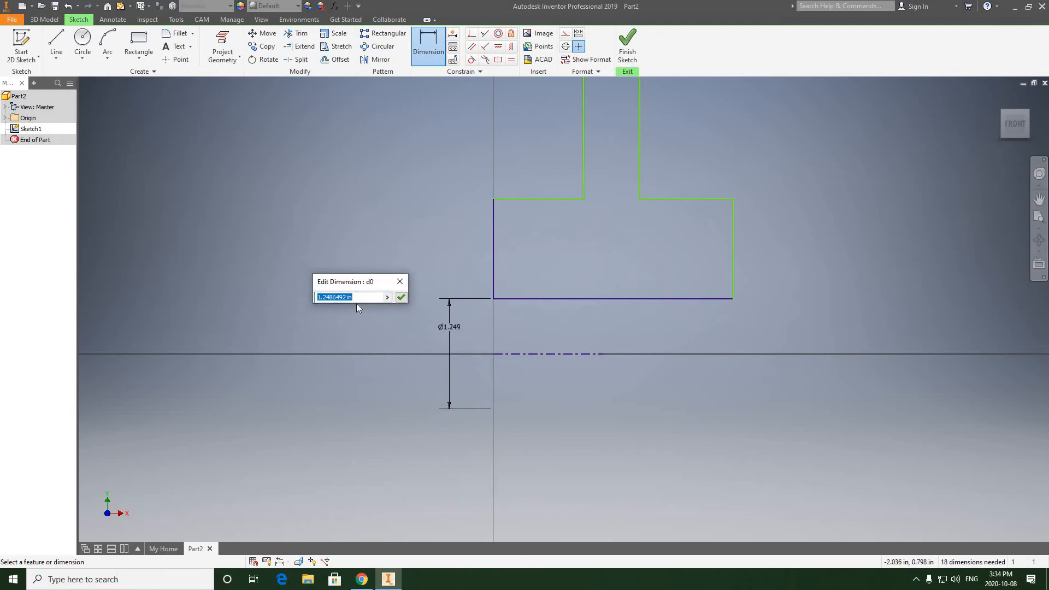
{"action": "type", "text": "1"}
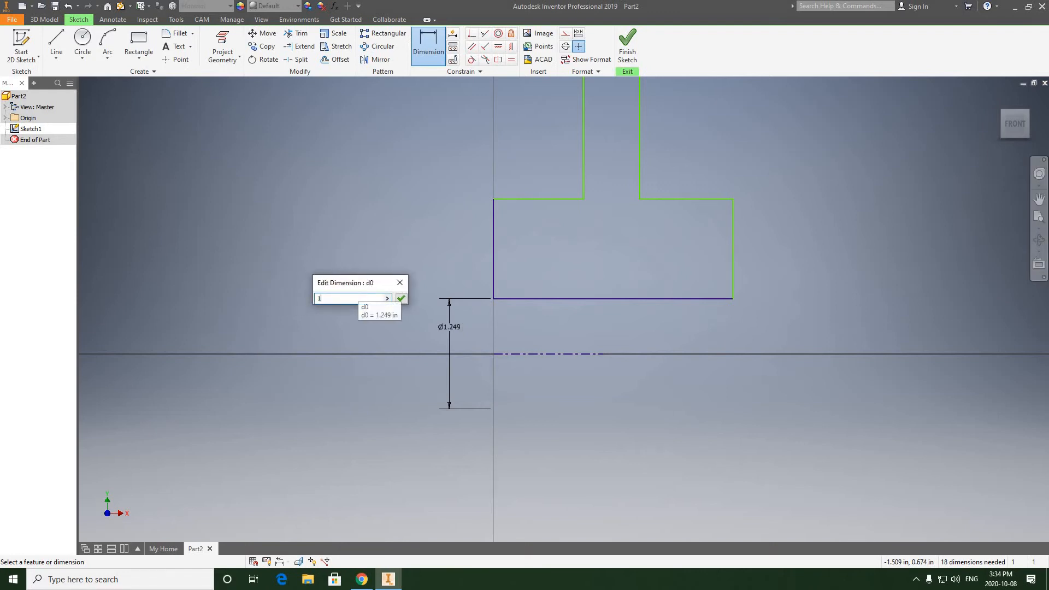
{"action": "type", "text": ".127"}
{"action": "left_click", "coordinate": [401, 298]}
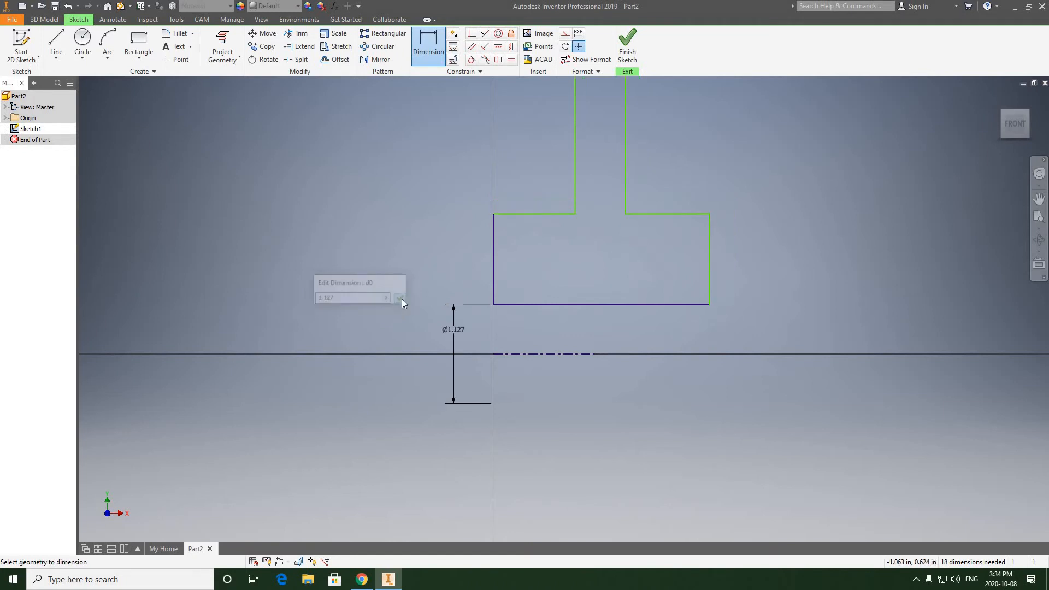
Add a diameter dimension from the centerline to the hub's upper edge and set it to 4 in
{"action": "middle_click_drag", "start_coordinate": [519, 258], "coordinate": [471, 282]}
{"action": "scroll", "coordinate": [471, 282], "scroll_direction": "down", "scroll_amount": 3}
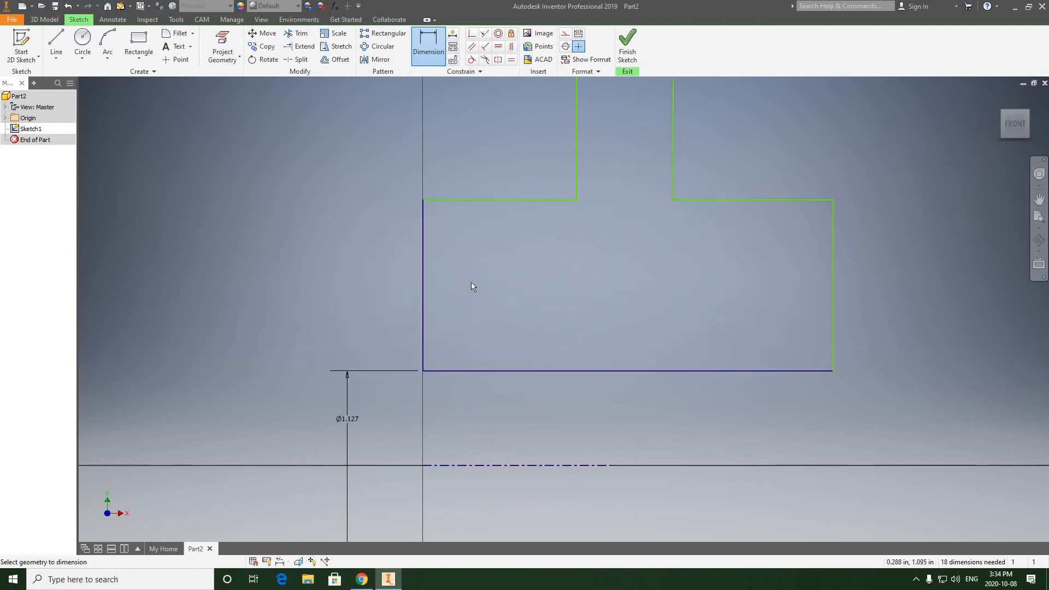
{"action": "scroll", "coordinate": [471, 281], "scroll_direction": "up", "scroll_amount": 3}
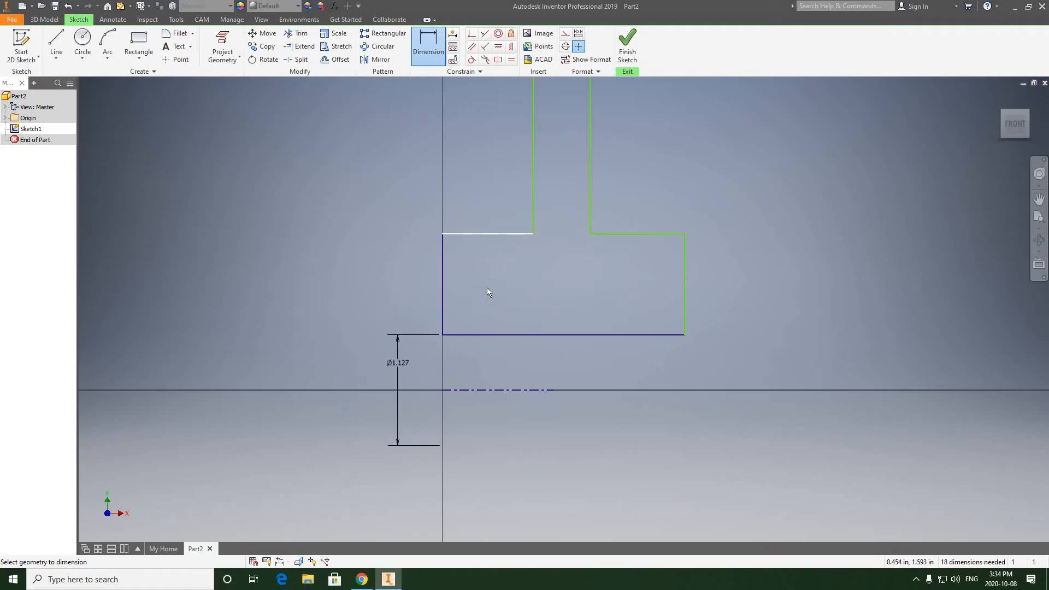
{"action": "left_click", "coordinate": [483, 234]}
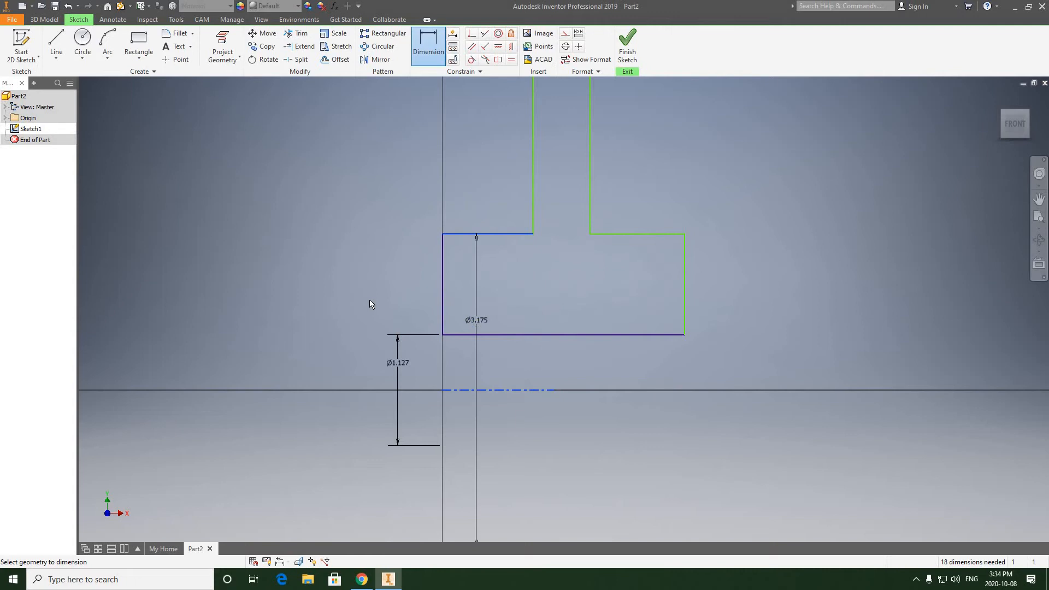
{"action": "left_click", "coordinate": [345, 315]}
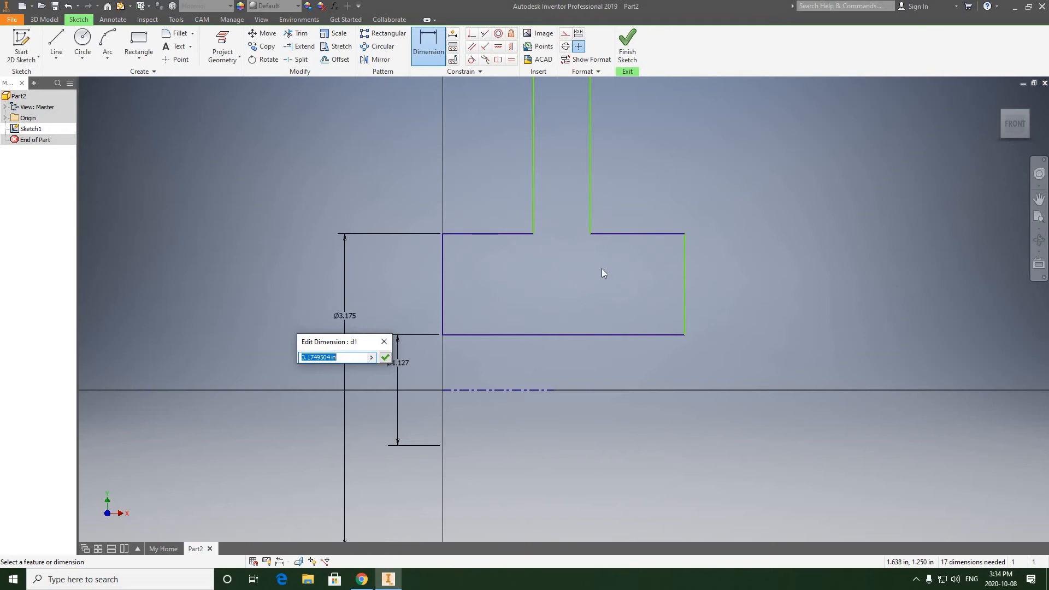
{"action": "type", "text": "4"}
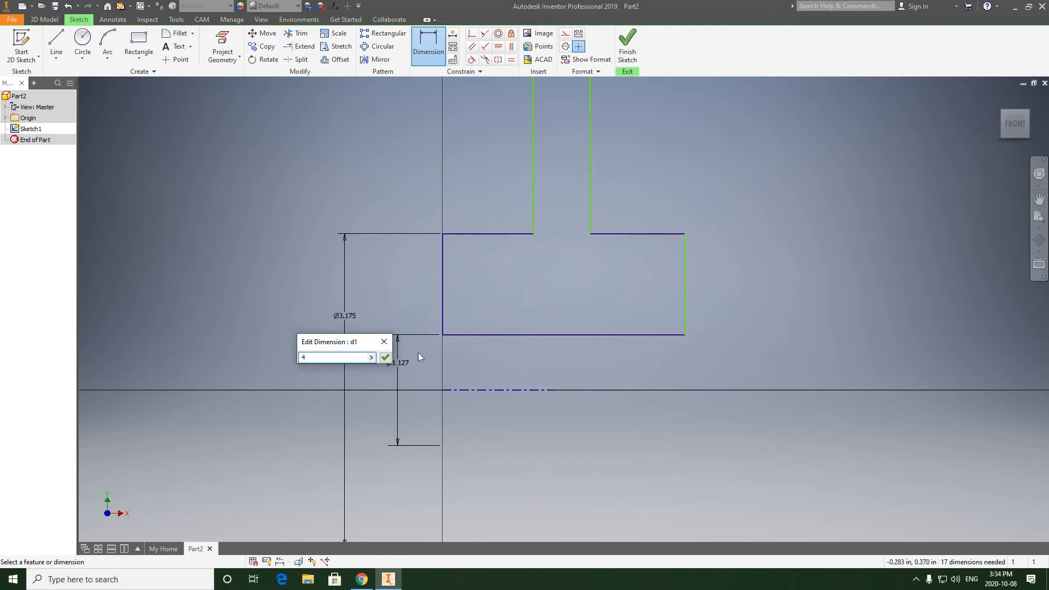
{"action": "left_click", "coordinate": [385, 358]}
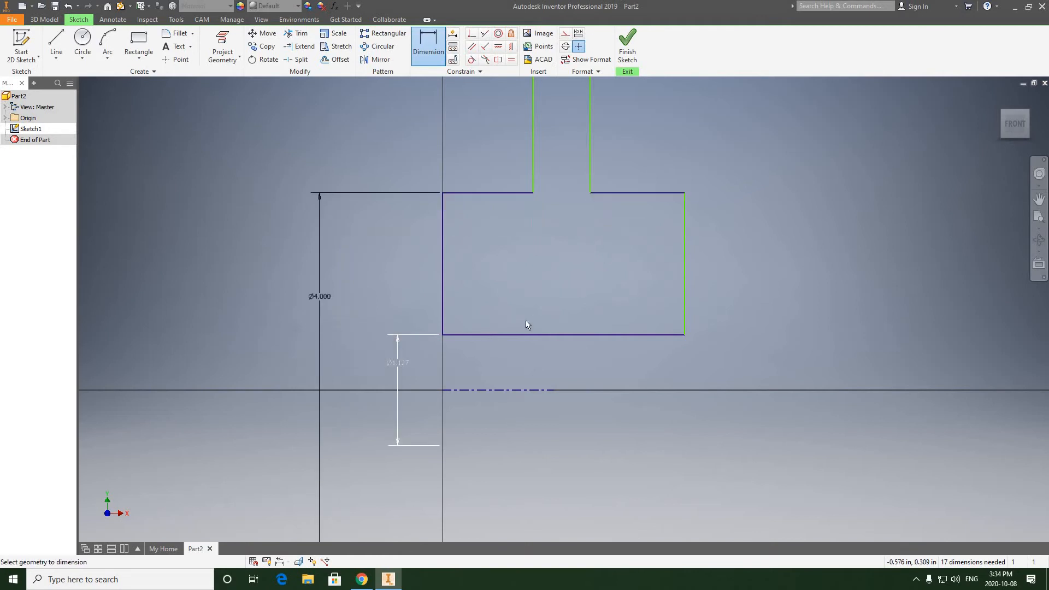
Dimension the overall width of the hub along its lower edge as 2 in
{"action": "middle_click_drag", "start_coordinate": [538, 288], "coordinate": [524, 312]}
{"action": "scroll", "coordinate": [523, 313], "scroll_direction": "up", "scroll_amount": 3}
{"action": "scroll", "coordinate": [522, 312], "scroll_direction": "down", "scroll_amount": 5}
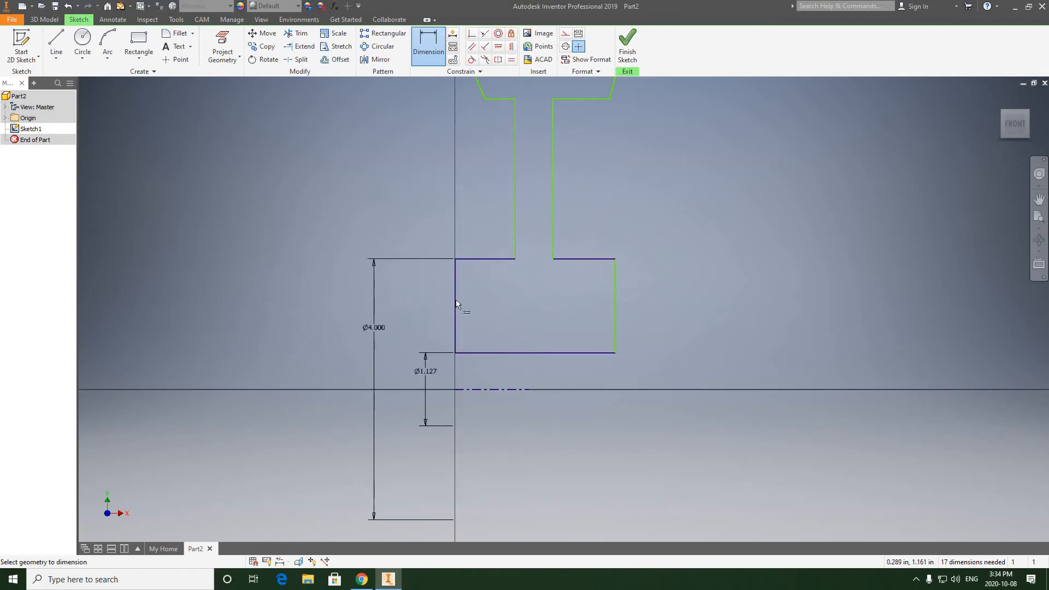
{"action": "left_click", "coordinate": [574, 355]}
{"action": "left_click", "coordinate": [533, 448]}
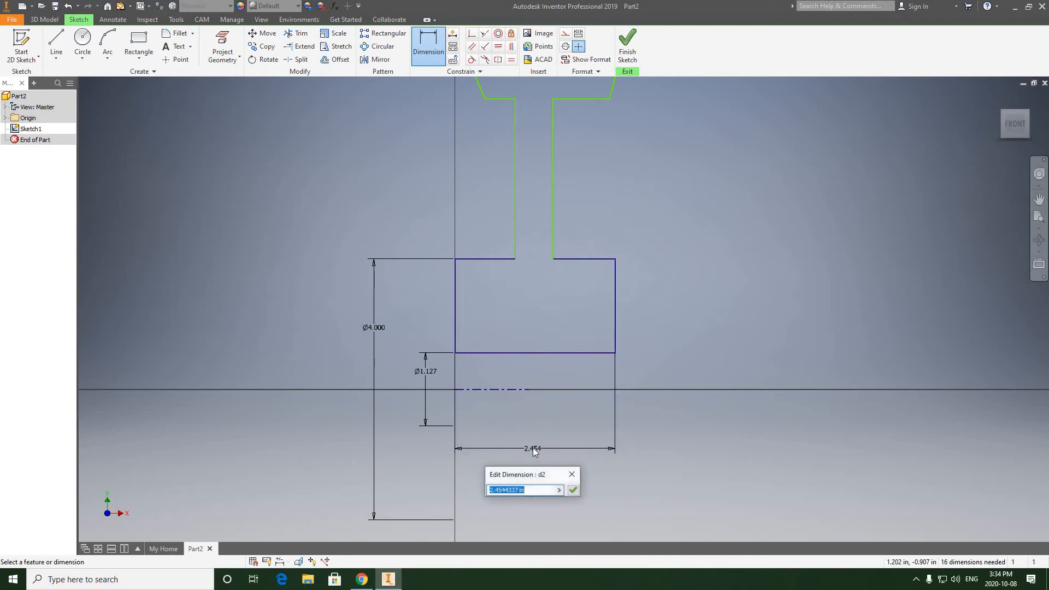
{"action": "type", "text": "2"}
{"action": "left_click", "coordinate": [573, 490]}
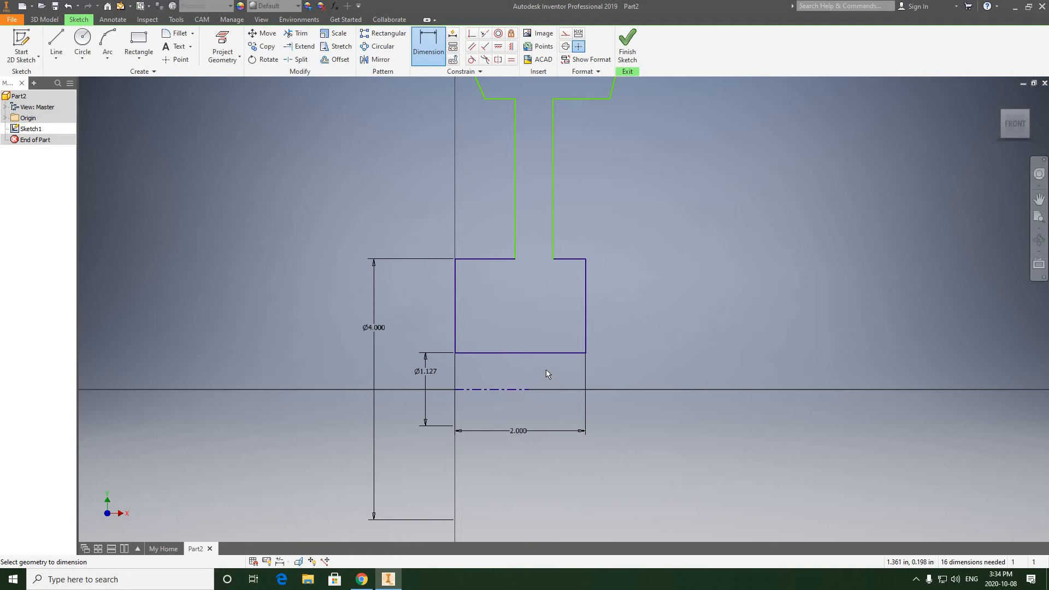
Undo the hub's width dimension and the 4 in value of its outer diameter
{"action": "middle_click_drag", "start_coordinate": [533, 254], "coordinate": [537, 259]}
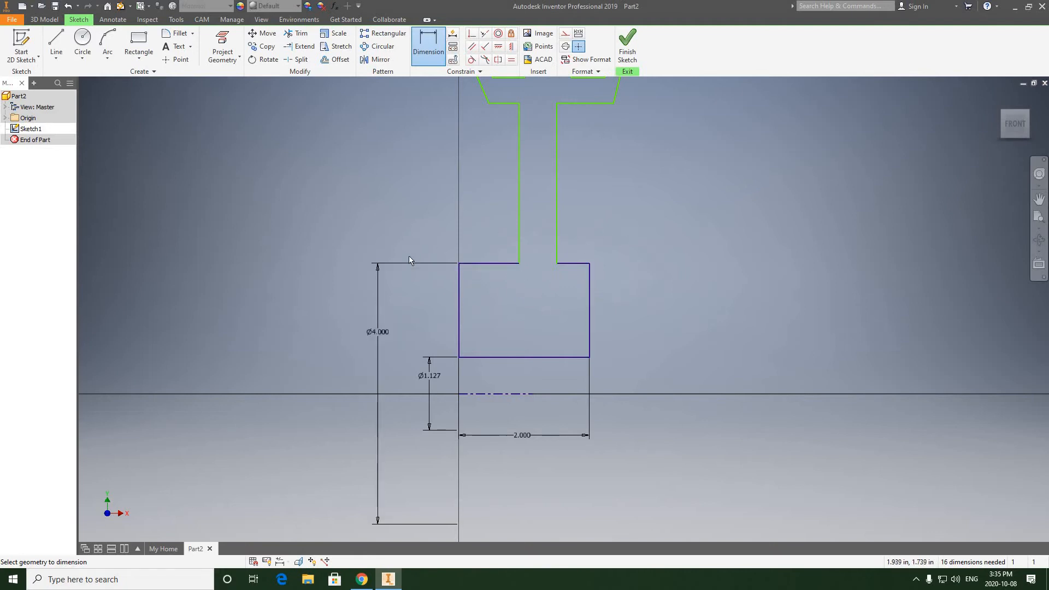
{"action": "left_click", "coordinate": [68, 7]}
{"action": "left_click", "coordinate": [69, 8]}
{"action": "left_click", "coordinate": [68, 7]}
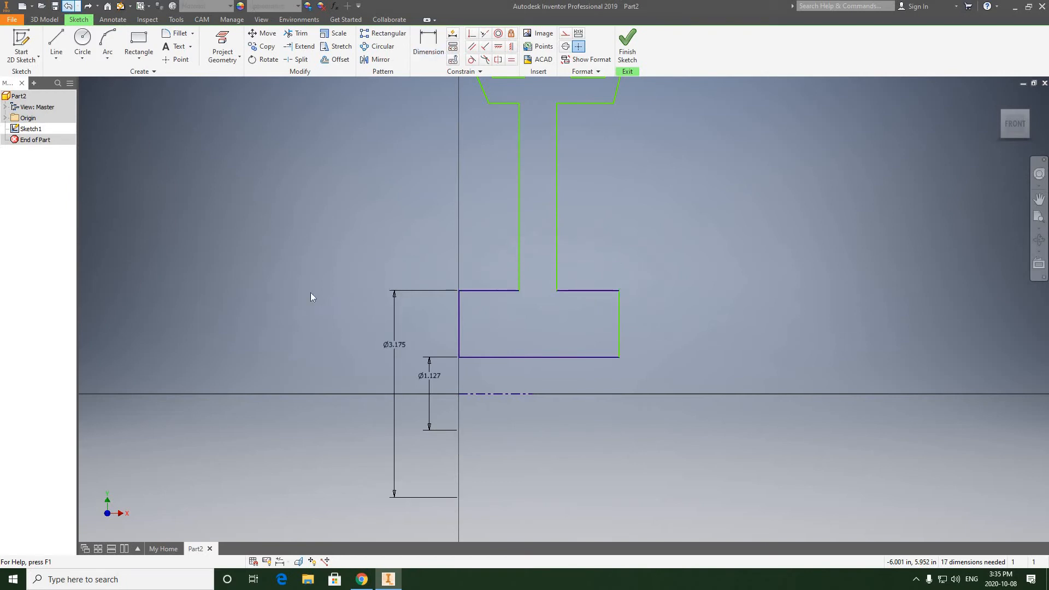
Set the hub's outer diameter dimension to 2 in
{"action": "double_click", "coordinate": [393, 369]}
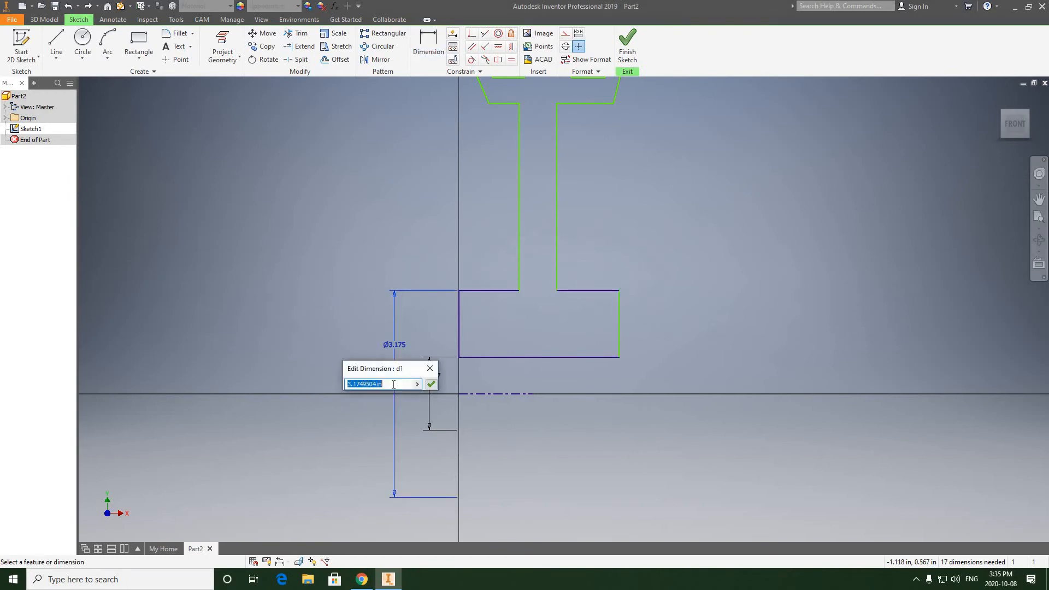
{"action": "type", "text": "2"}
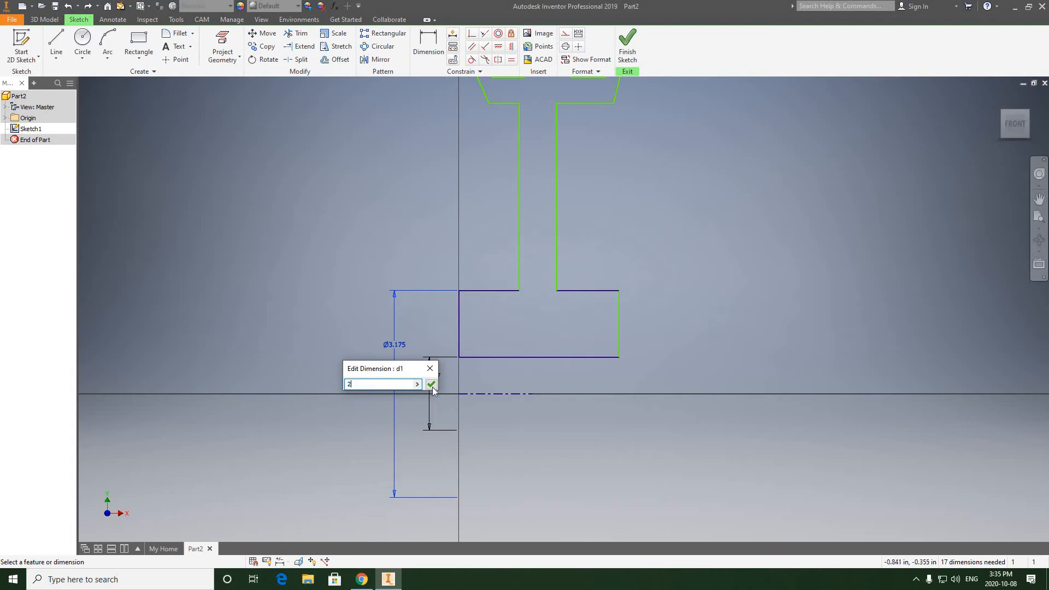
{"action": "left_click", "coordinate": [431, 385]}
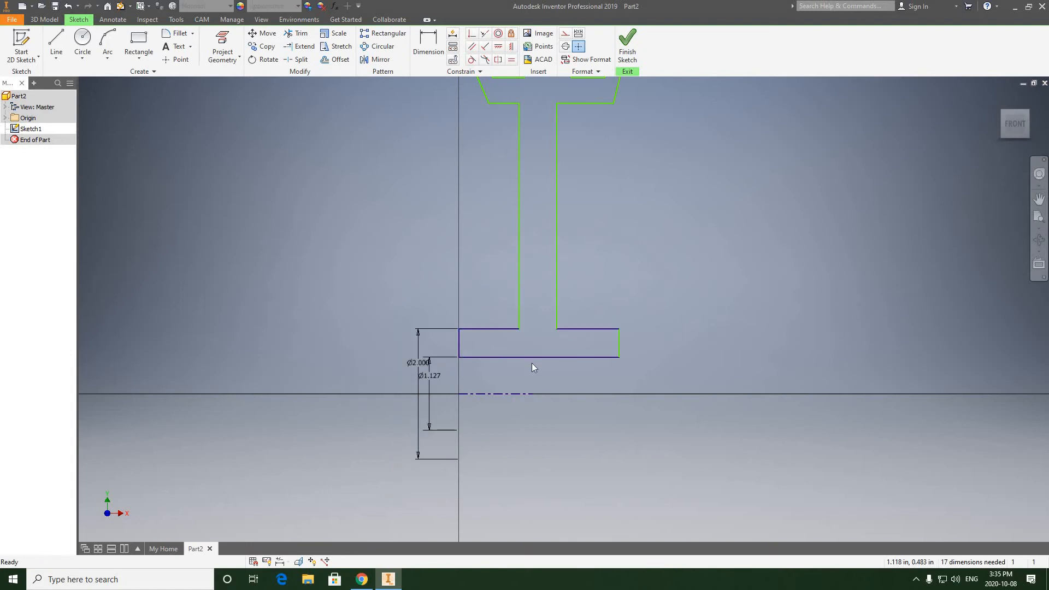
Dimension the hub's overall width between its two vertical end edges as 2 in
{"action": "scroll", "coordinate": [535, 330], "scroll_direction": "down", "scroll_amount": 3}
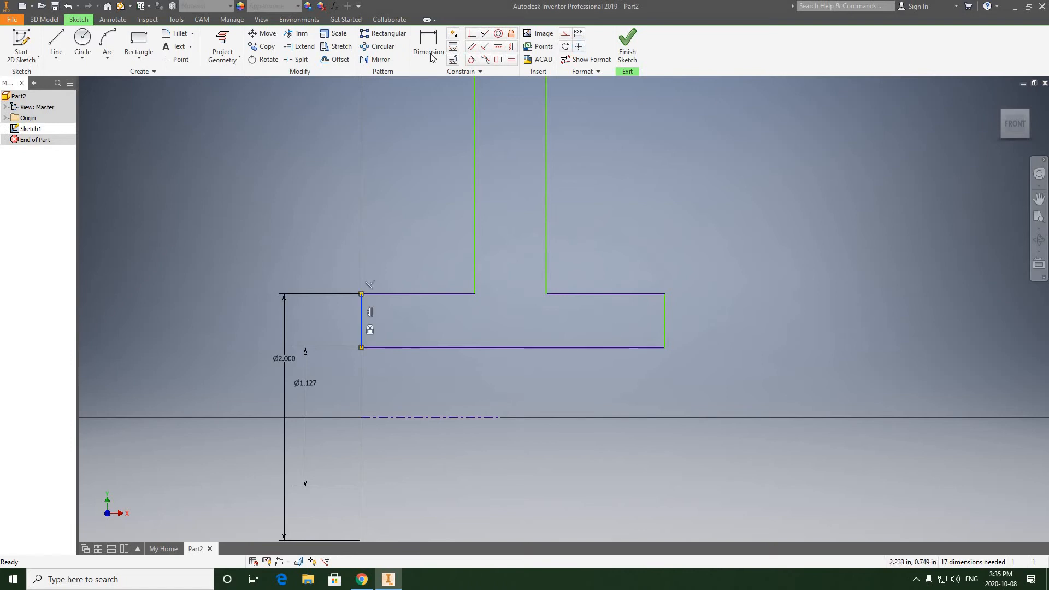
{"action": "key", "text": "d"}
{"action": "left_click", "coordinate": [360, 312]}
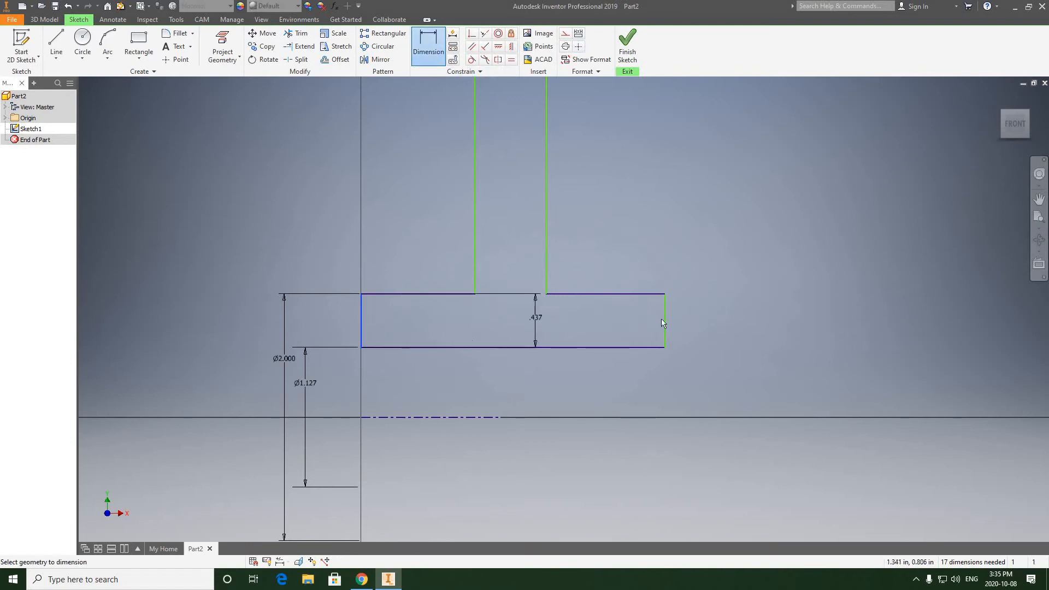
{"action": "left_click", "coordinate": [522, 386]}
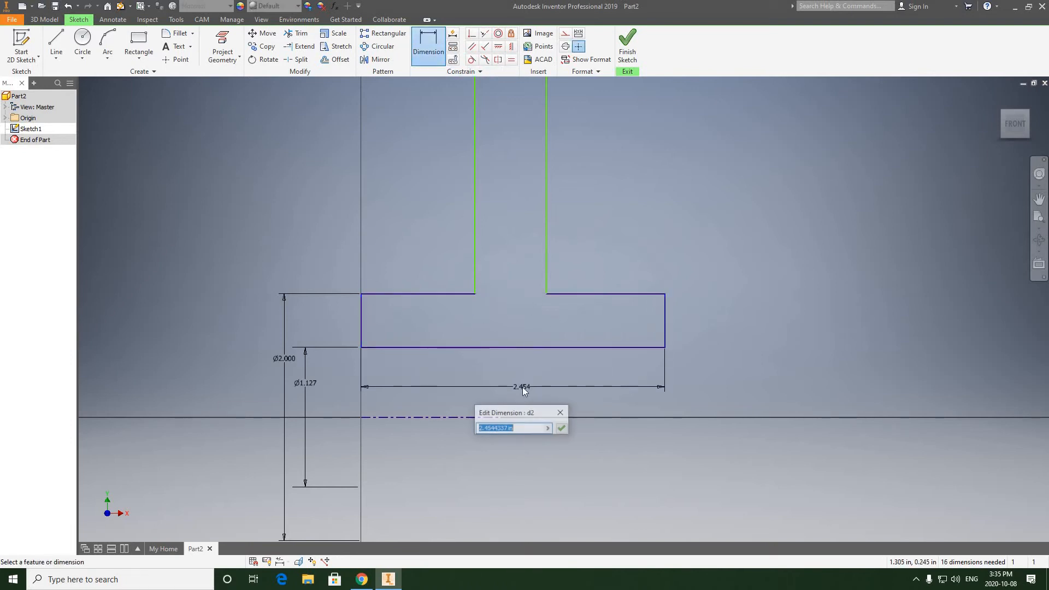
{"action": "type", "text": "2"}
{"action": "left_click", "coordinate": [563, 428]}
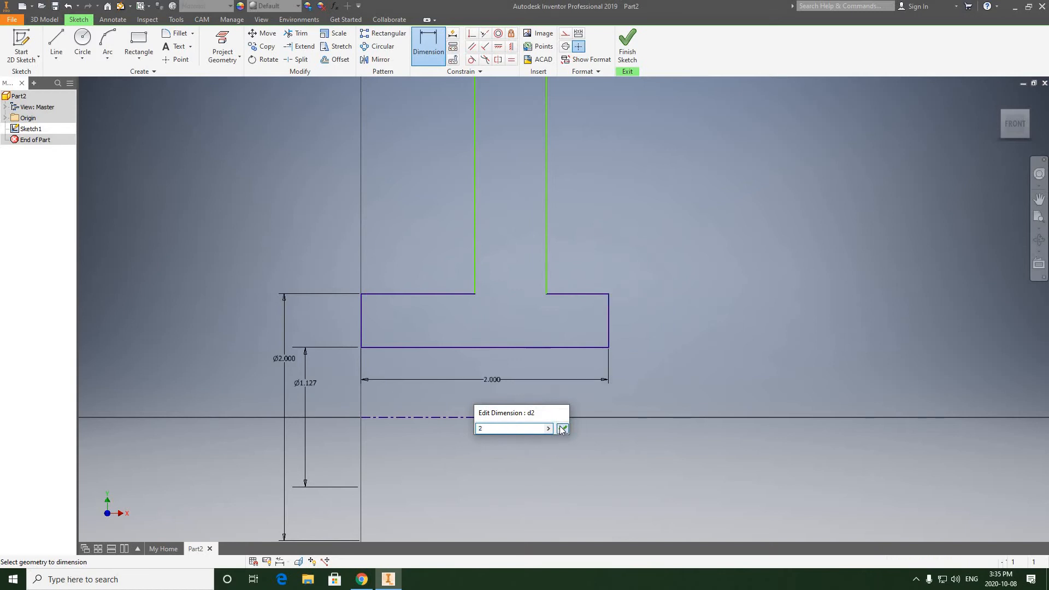
Dimension the web's thickness between its two long vertical lines as 3/8 in
{"action": "middle_click_drag", "start_coordinate": [498, 321], "coordinate": [506, 361]}
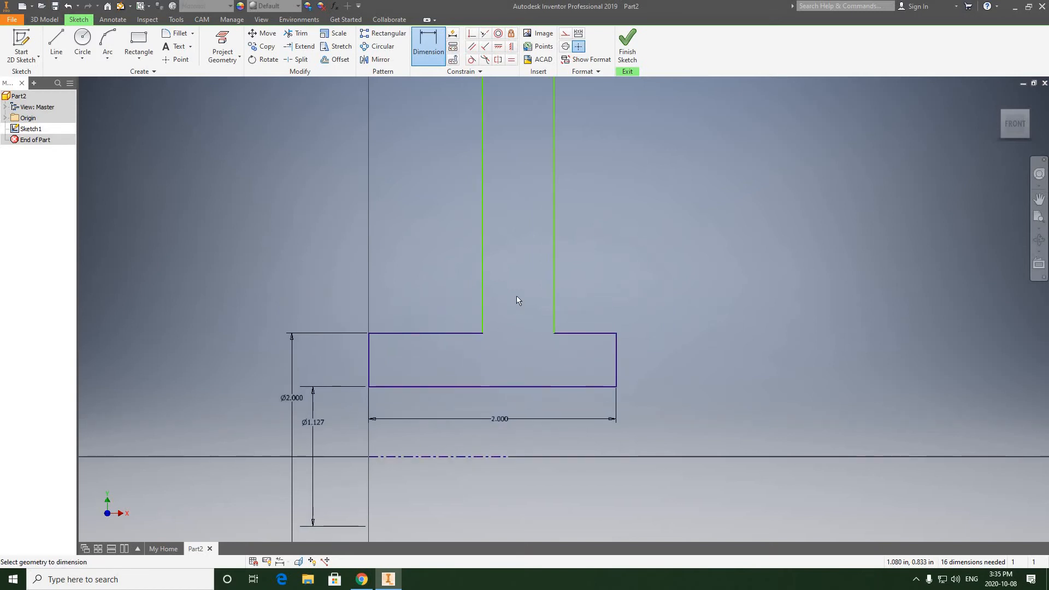
{"action": "middle_click_drag", "start_coordinate": [374, 323], "coordinate": [380, 345]}
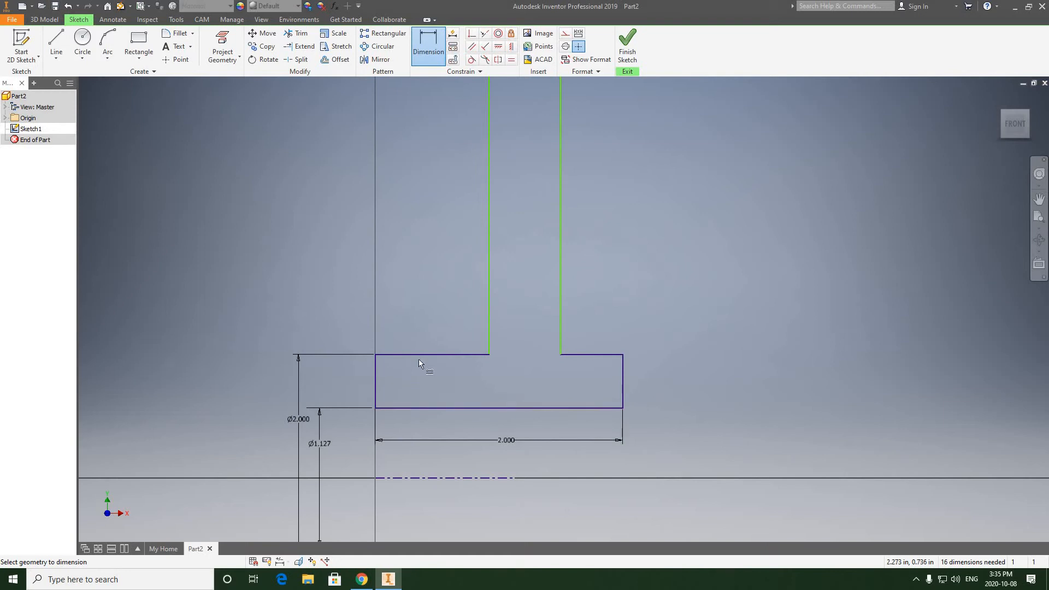
{"action": "middle_click_drag", "start_coordinate": [530, 272], "coordinate": [523, 311]}
{"action": "scroll", "coordinate": [520, 313], "scroll_direction": "down", "scroll_amount": 3}
{"action": "scroll", "coordinate": [517, 266], "scroll_direction": "up", "scroll_amount": 5}
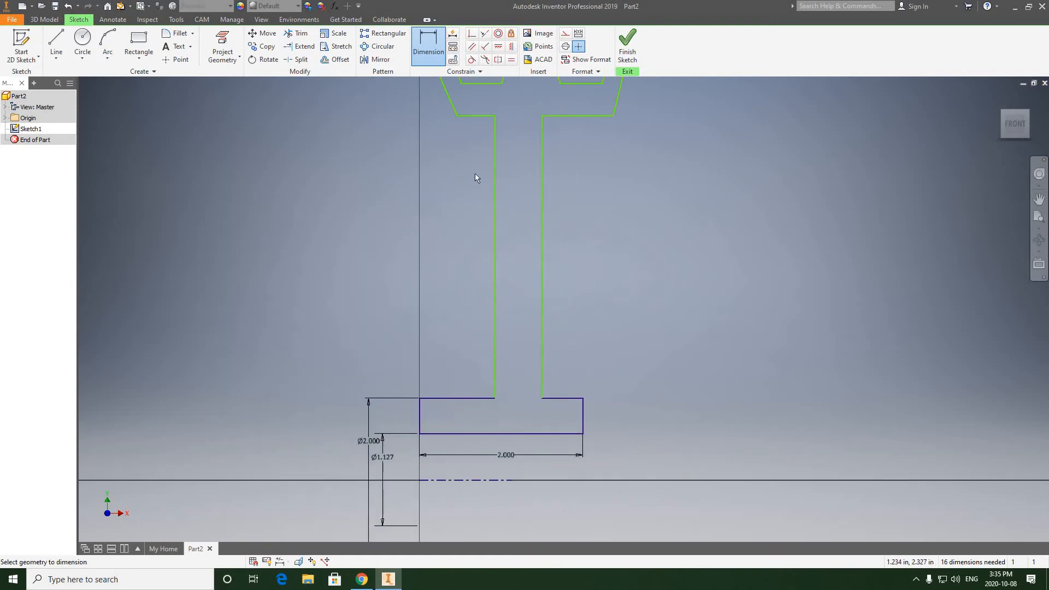
{"action": "left_click", "coordinate": [496, 229]}
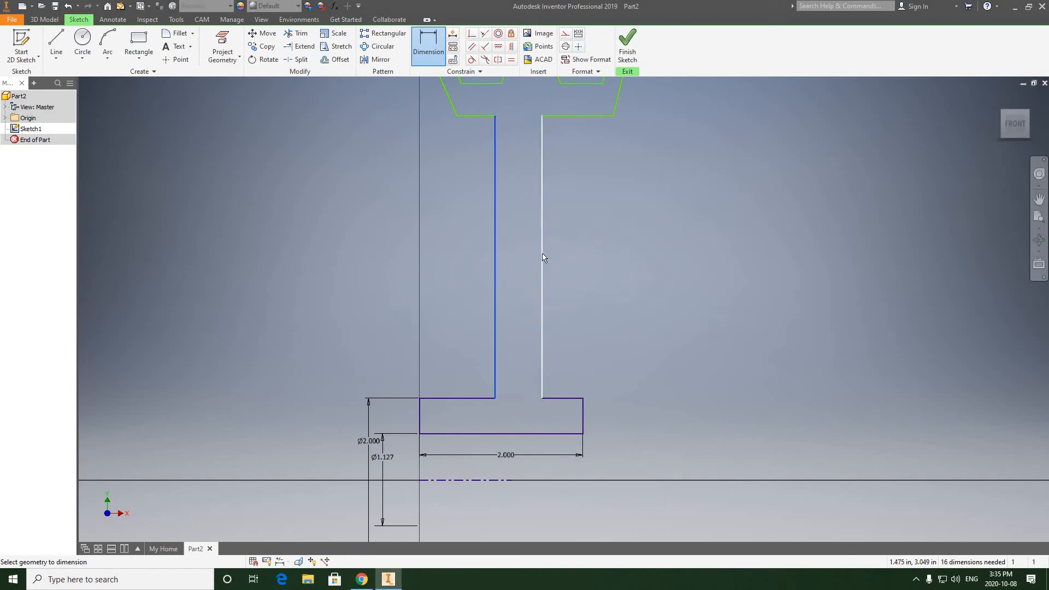
{"action": "left_click", "coordinate": [542, 256]}
{"action": "left_click", "coordinate": [572, 254]}
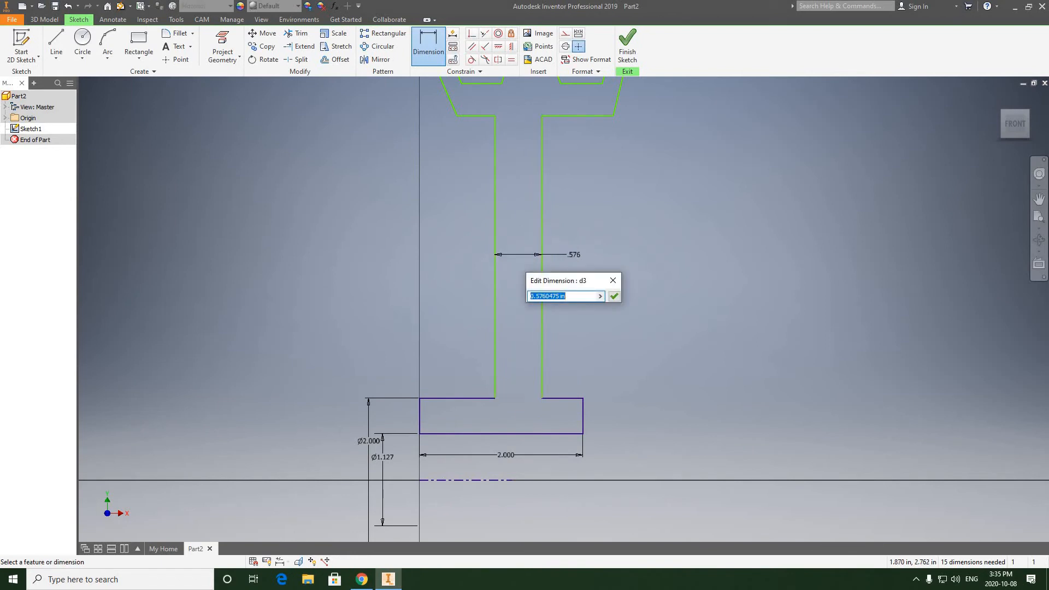
{"action": "type", "text": "3/8"}
{"action": "left_click", "coordinate": [613, 296]}
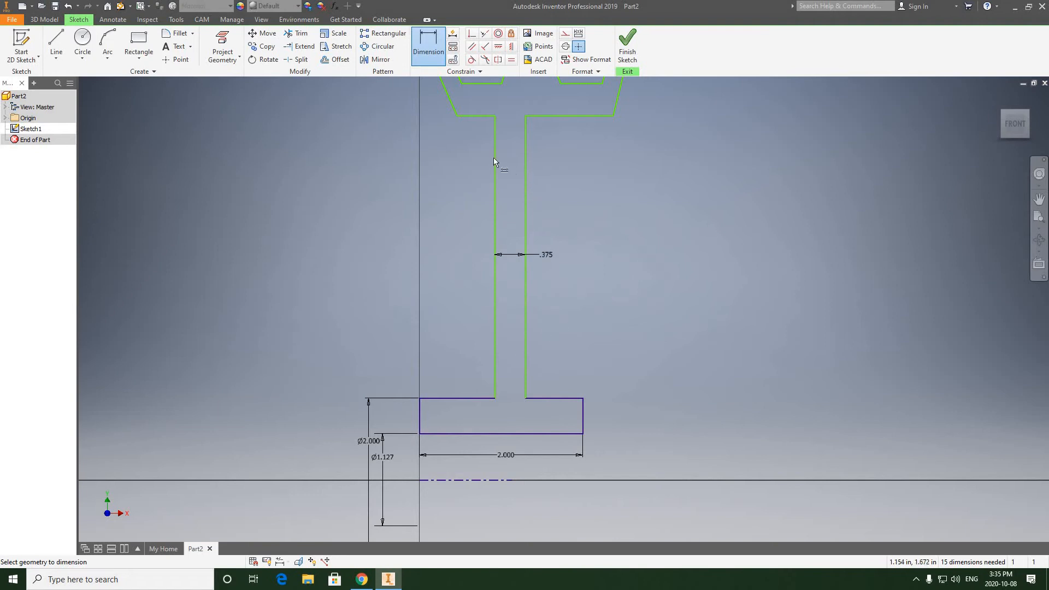
Center the web on the hub by dimensioning the offset from the hub's left end to the web's left line as (2-3/8)/2
{"action": "middle_click_drag", "start_coordinate": [507, 396], "coordinate": [543, 383]}
{"action": "scroll", "coordinate": [522, 385], "scroll_direction": "down", "scroll_amount": 3}
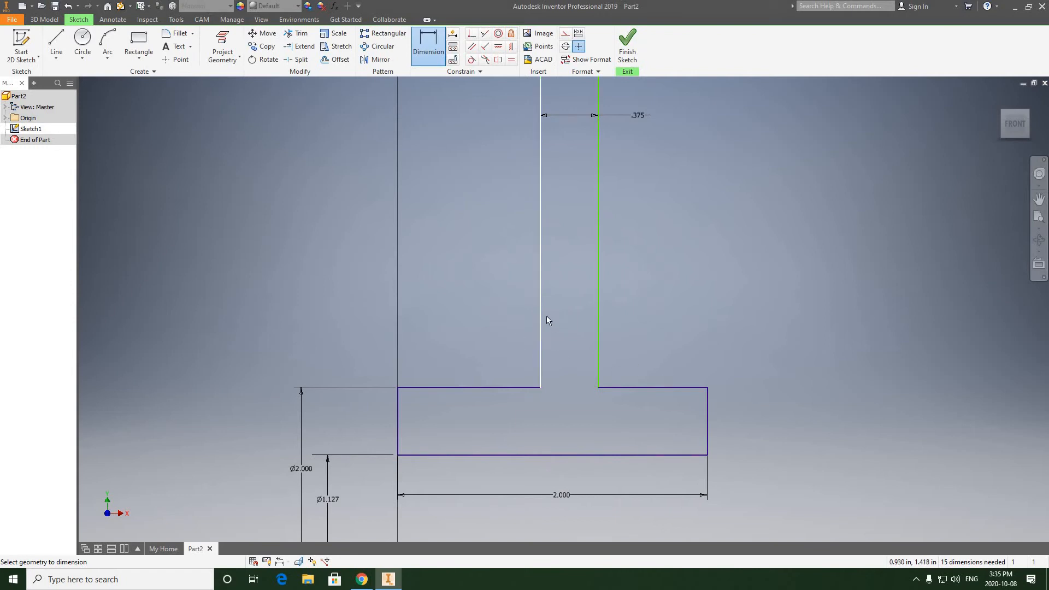
{"action": "left_click", "coordinate": [398, 402]}
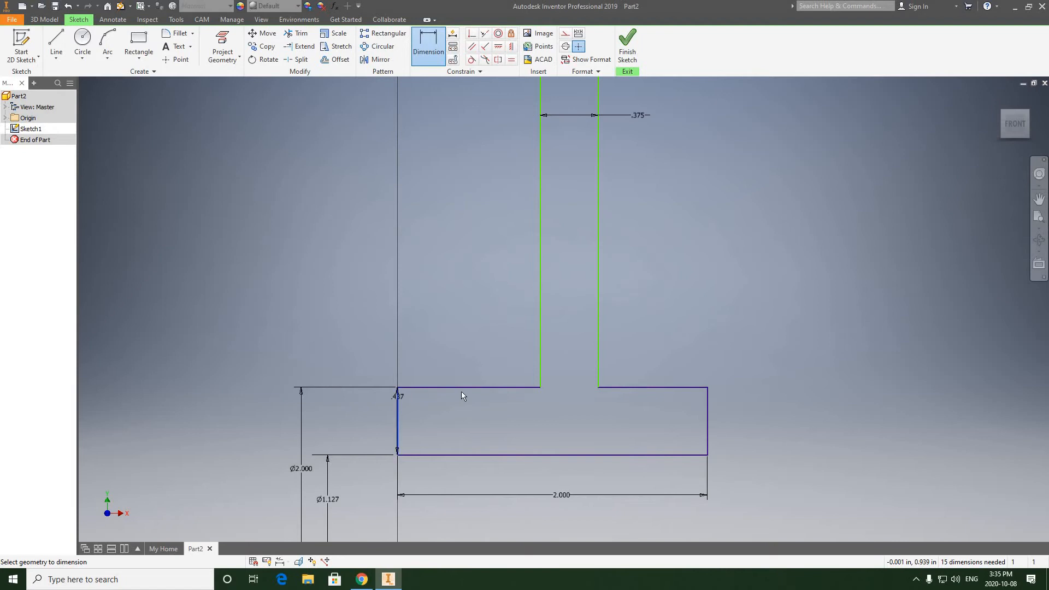
{"action": "left_click", "coordinate": [541, 294]}
{"action": "left_click", "coordinate": [474, 316]}
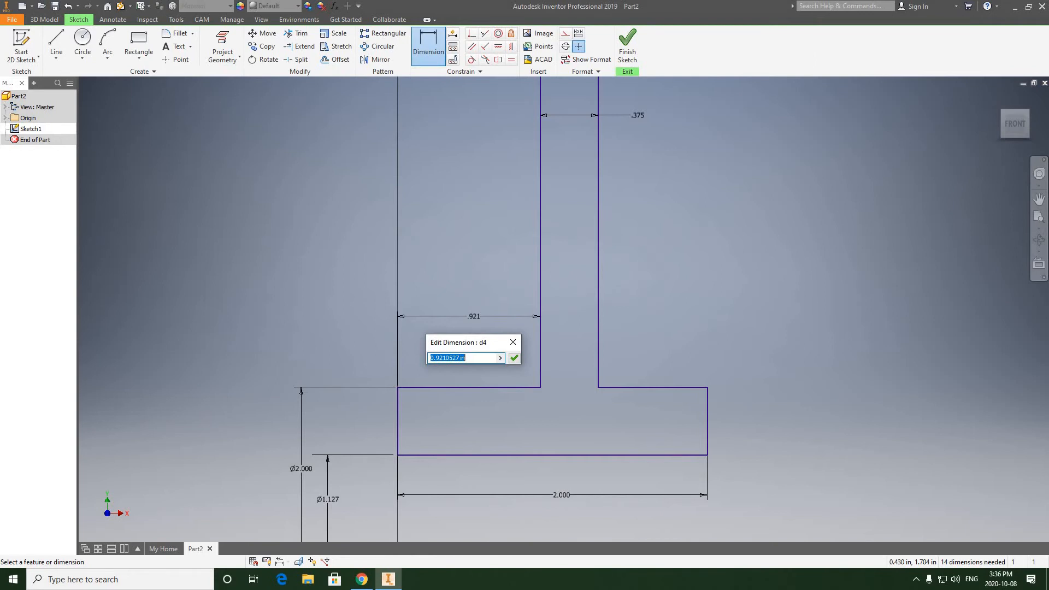
{"action": "type", "text": "(2-3/8"}
{"action": "type", "text": ")"}
{"action": "type", "text": "/2"}
{"action": "left_click", "coordinate": [514, 358]}
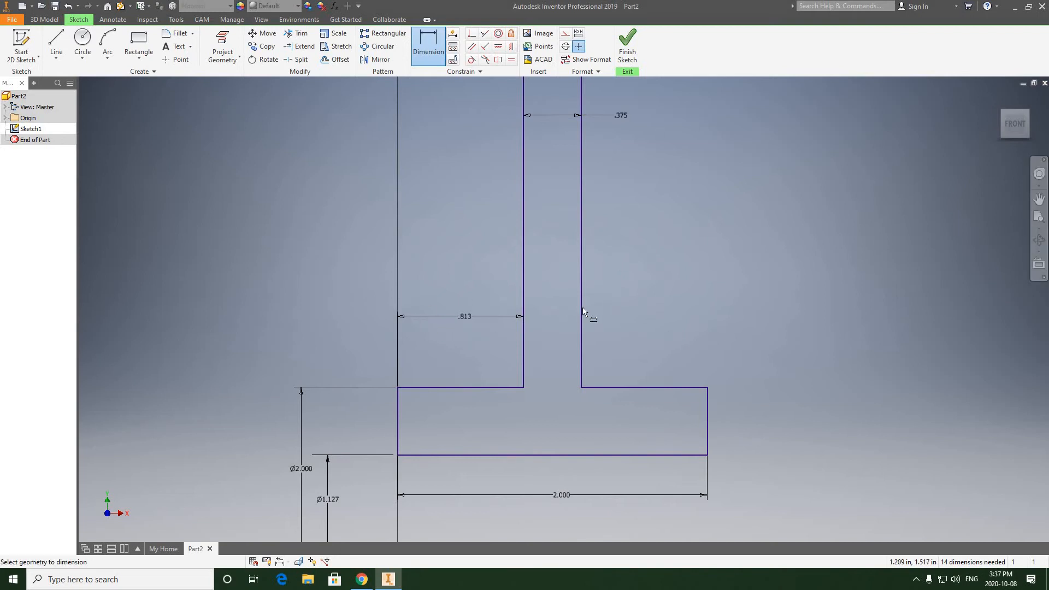
Try to dimension the offset between the web's right line and the hub's right end edge
{"action": "left_click", "coordinate": [707, 406]}
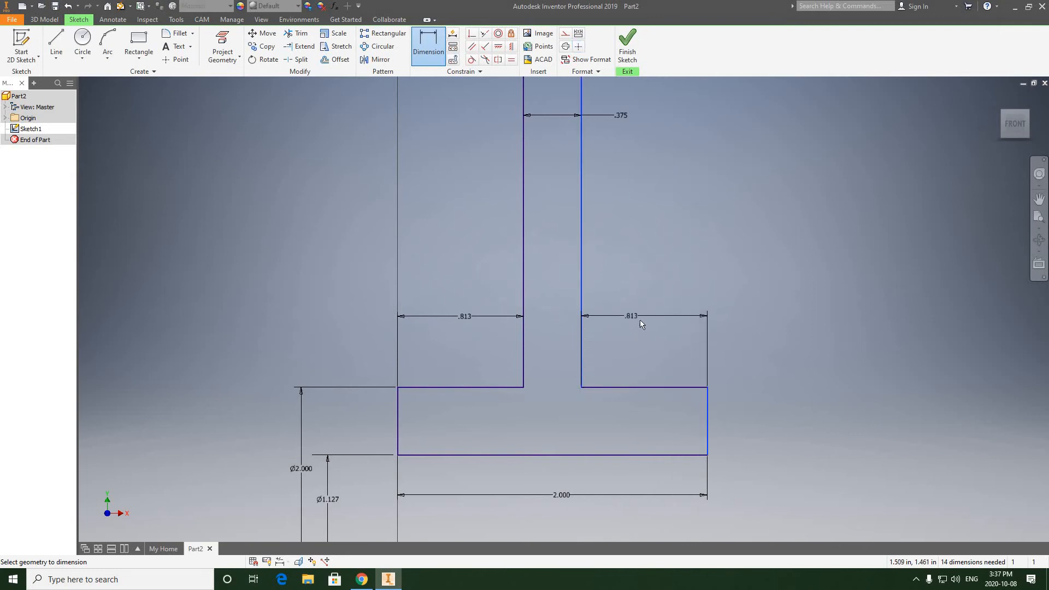
{"action": "left_click", "coordinate": [644, 318]}
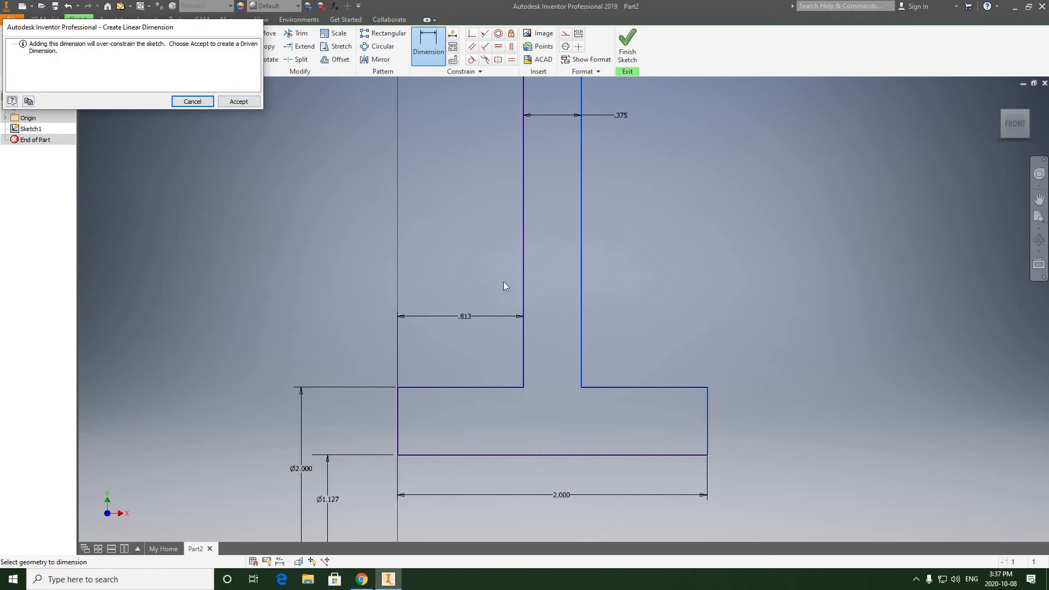
{"action": "left_click", "coordinate": [191, 106]}
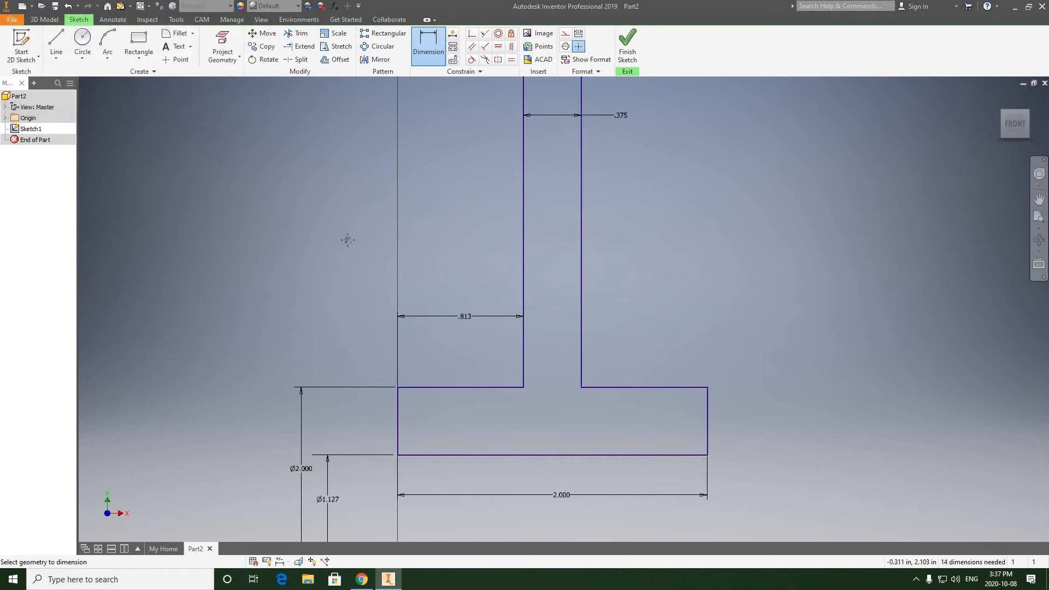
Dimension the width of the rim's top-left flat edge as 1/4 in
{"action": "middle_click_drag", "start_coordinate": [345, 272], "coordinate": [340, 353]}
{"action": "middle_click_drag", "start_coordinate": [354, 299], "coordinate": [357, 333]}
{"action": "scroll", "coordinate": [412, 234], "scroll_direction": "down", "scroll_amount": 2}
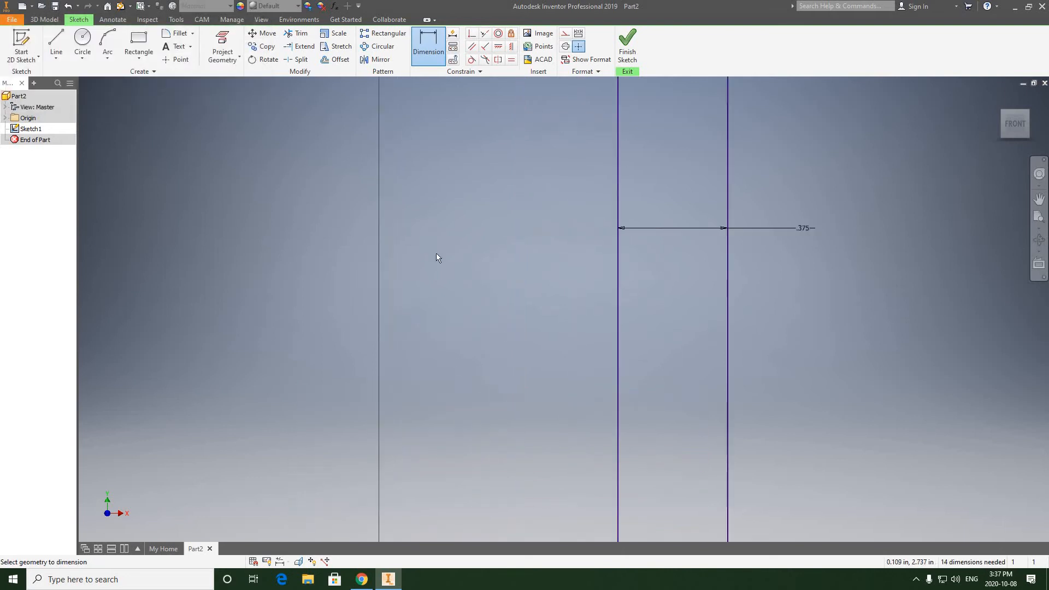
{"action": "scroll", "coordinate": [436, 253], "scroll_direction": "up", "scroll_amount": 5}
{"action": "middle_click_drag", "start_coordinate": [482, 316], "coordinate": [486, 326]}
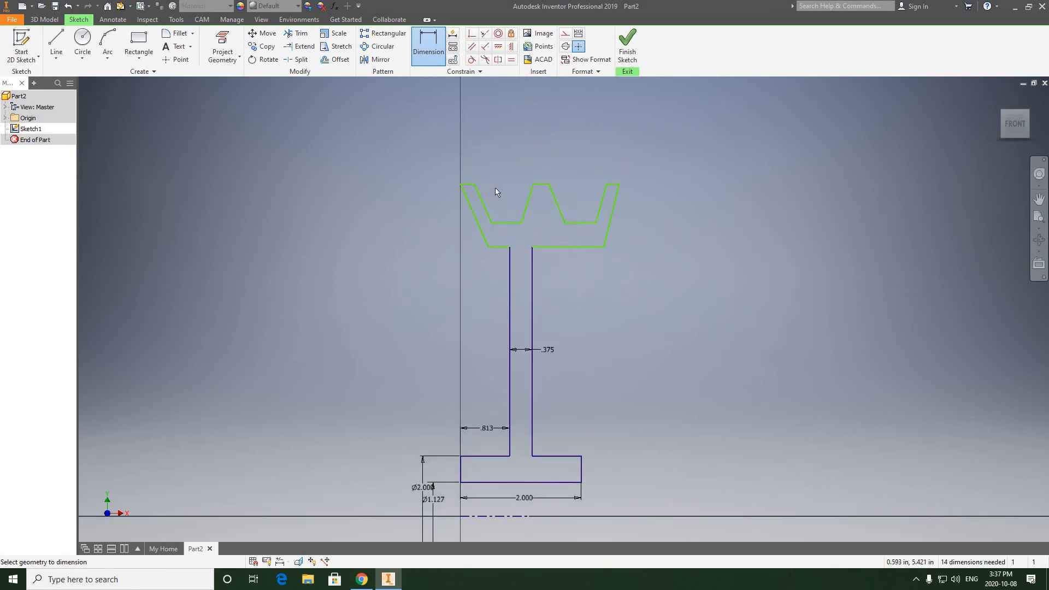
{"action": "scroll", "coordinate": [495, 188], "scroll_direction": "down", "scroll_amount": 3}
{"action": "scroll", "coordinate": [510, 196], "scroll_direction": "down", "scroll_amount": 3}
{"action": "scroll", "coordinate": [513, 235], "scroll_direction": "up", "scroll_amount": 2}
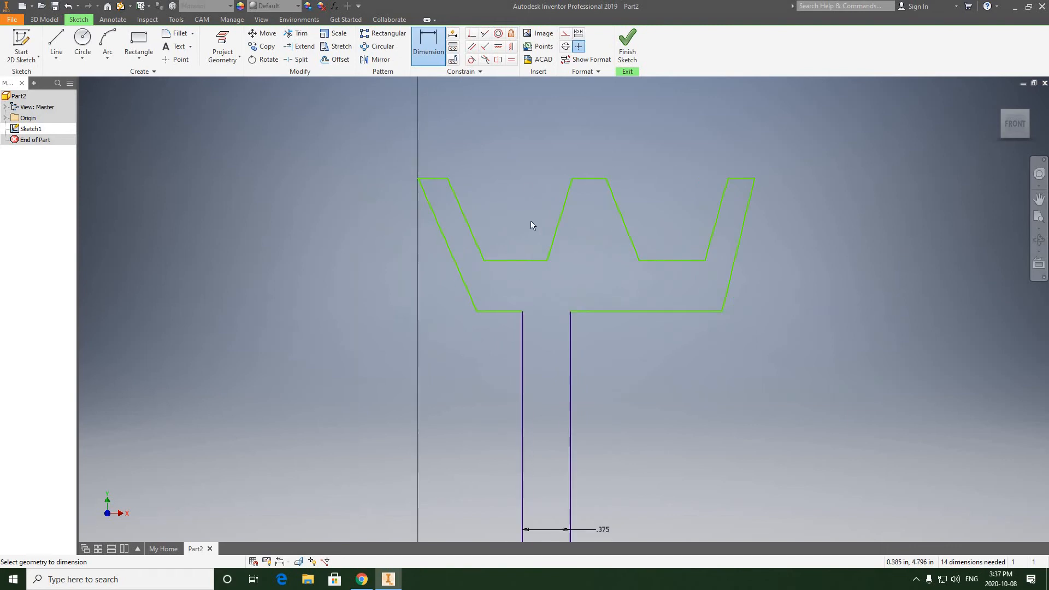
{"action": "middle_click_drag", "start_coordinate": [515, 226], "coordinate": [514, 225]}
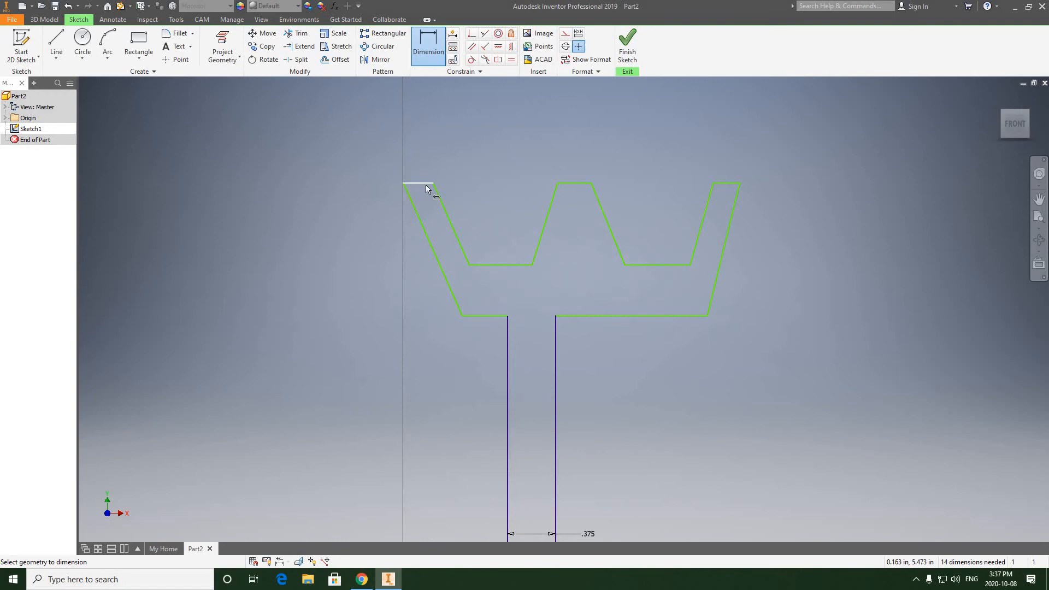
{"action": "left_click", "coordinate": [420, 150]}
{"action": "left_click", "coordinate": [418, 149]}
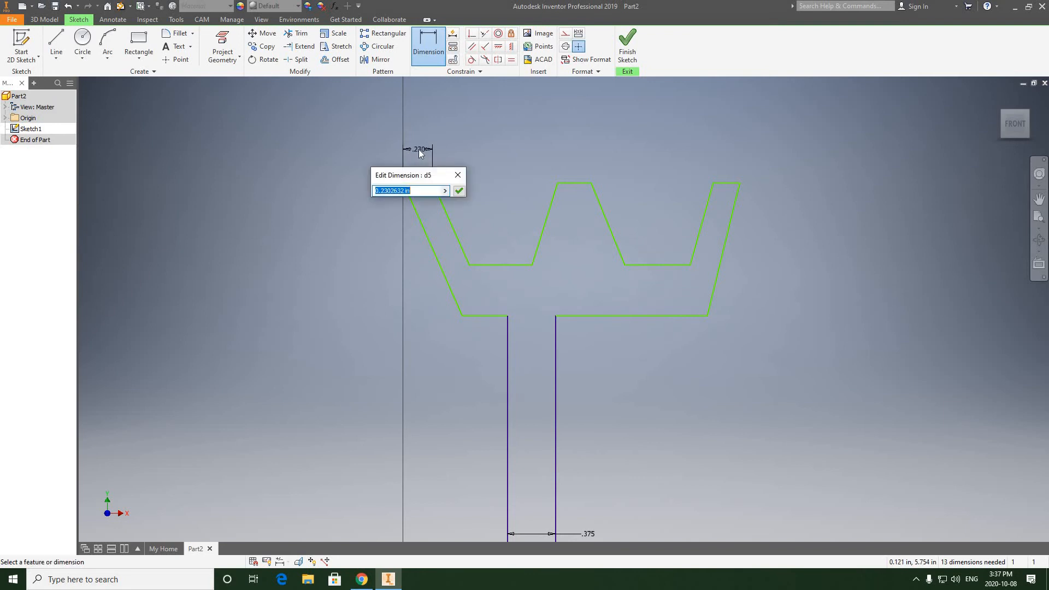
{"action": "type", "text": "1/4"}
{"action": "left_click", "coordinate": [459, 191]}
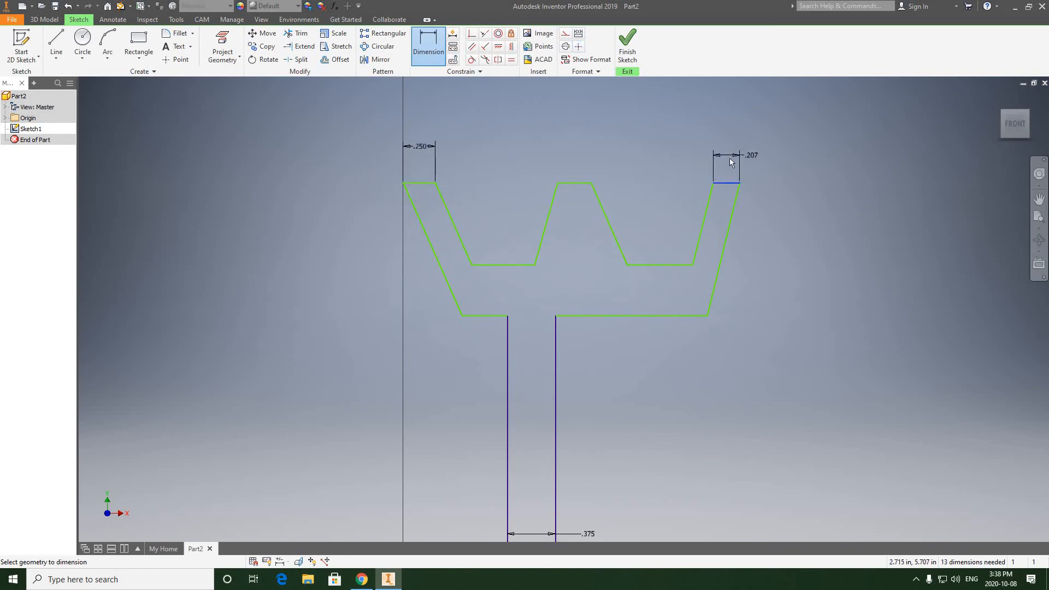
Dimension the width of the rim's top-right flat edge as 1/4 in
{"action": "left_click", "coordinate": [727, 158]}
{"action": "type", "text": "1/4"}
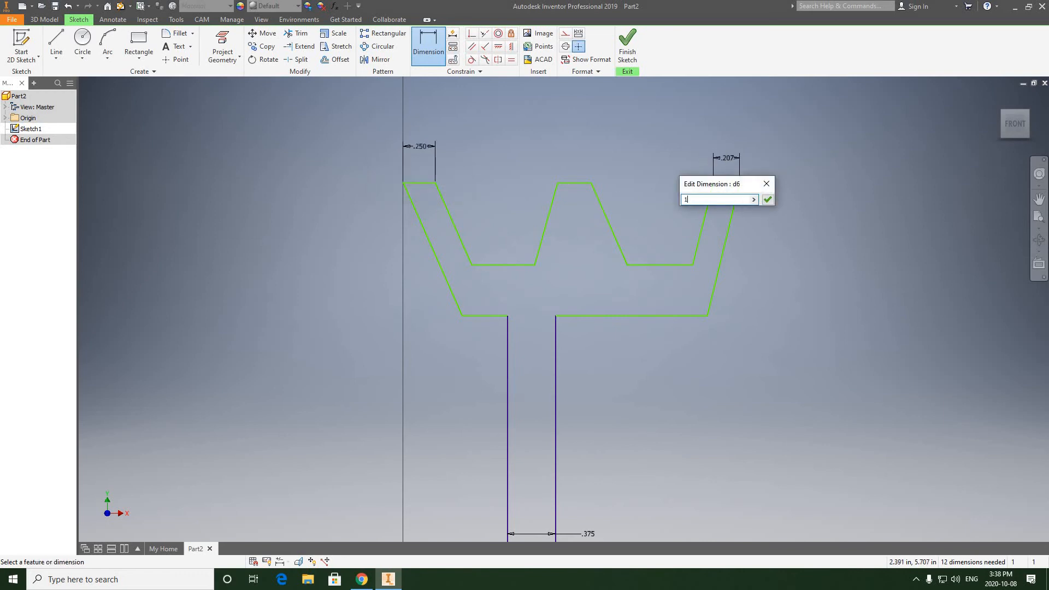
{"action": "left_click", "coordinate": [768, 200]}
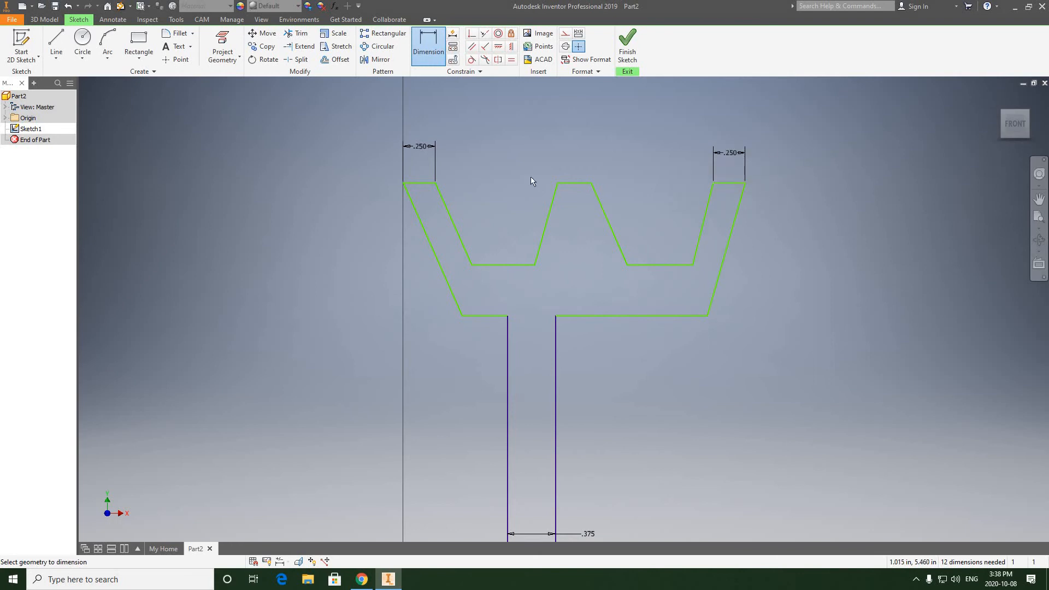
Add an angular dimension between the two sloped sides of the left vee groove and set it to 40 degrees
{"action": "middle_click_drag", "start_coordinate": [490, 197], "coordinate": [477, 175]}
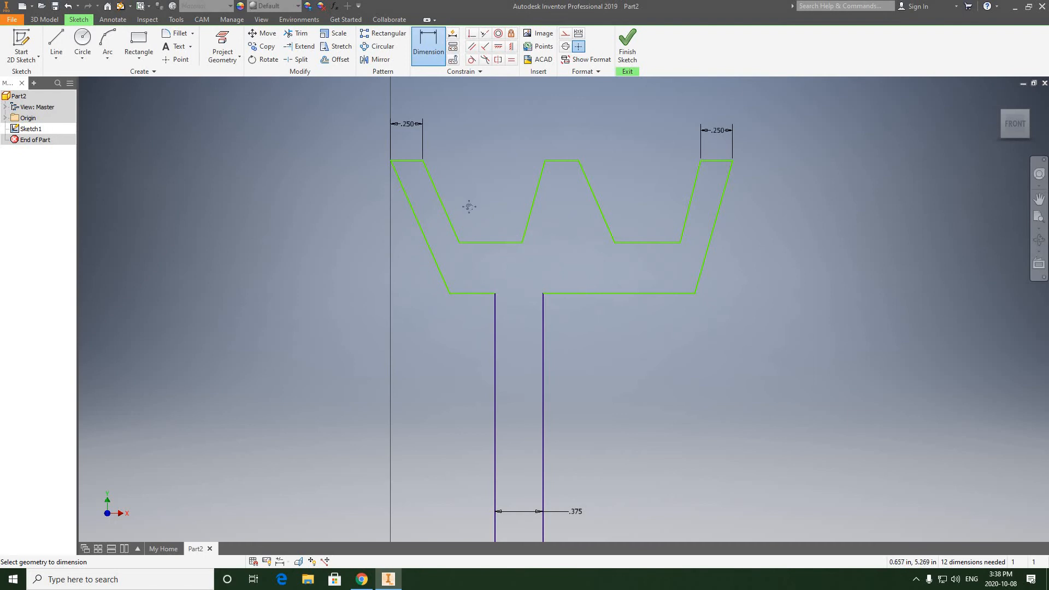
{"action": "middle_click_drag", "start_coordinate": [468, 206], "coordinate": [437, 227]}
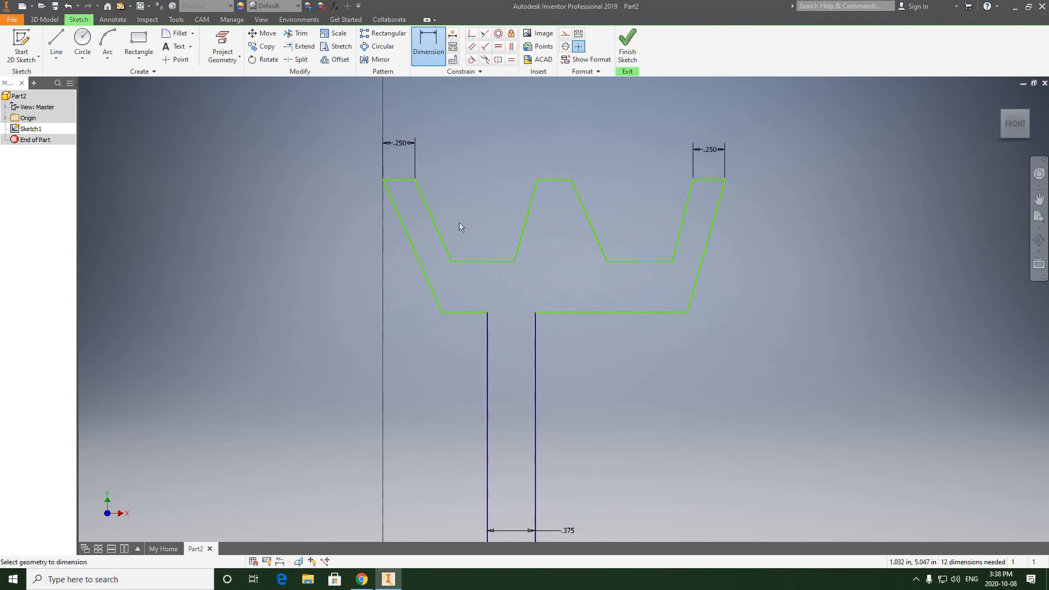
{"action": "left_click", "coordinate": [430, 215]}
{"action": "left_click", "coordinate": [524, 220]}
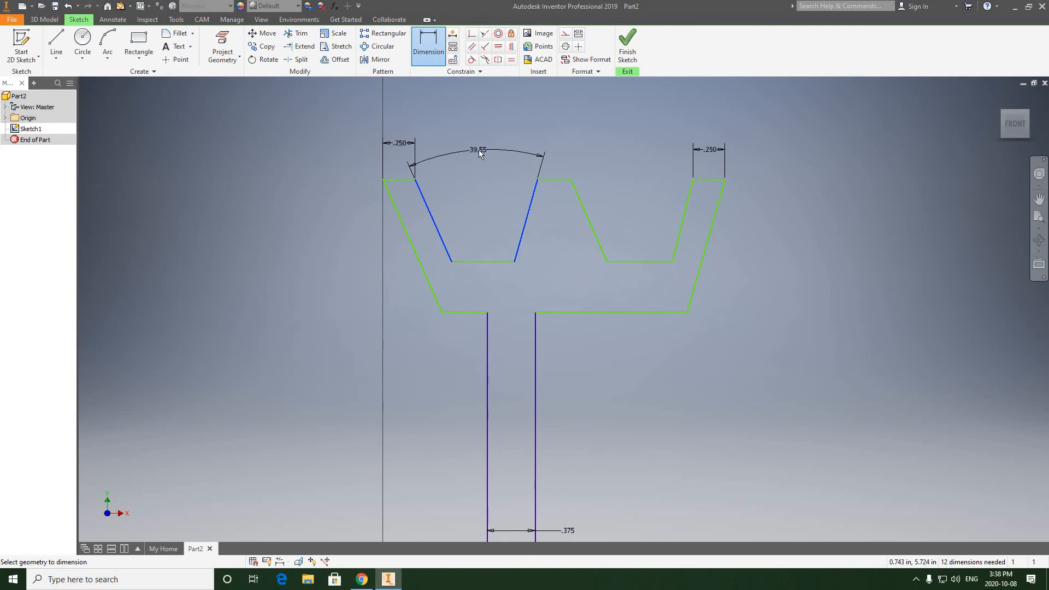
{"action": "left_click", "coordinate": [478, 152]}
{"action": "type", "text": "40"}
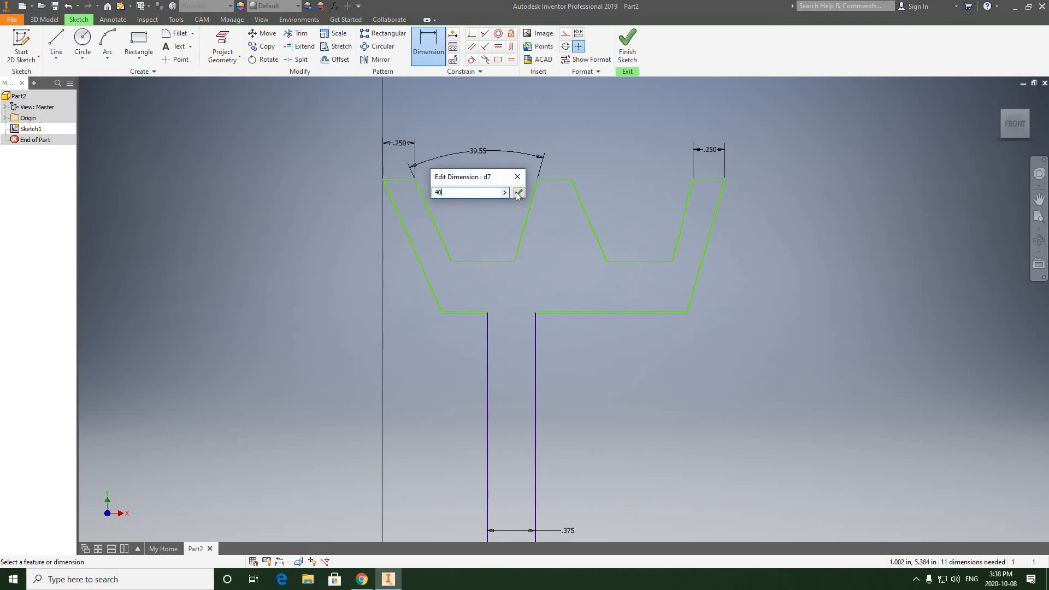
{"action": "left_click", "coordinate": [519, 192]}
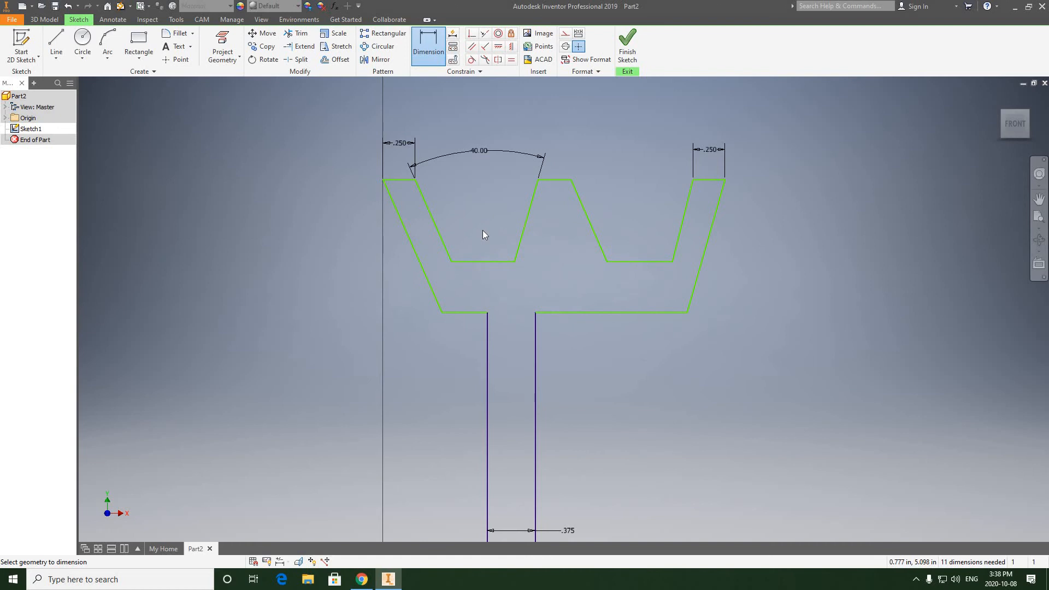
{"action": "scroll", "coordinate": [475, 207], "scroll_direction": "up", "scroll_amount": 3}
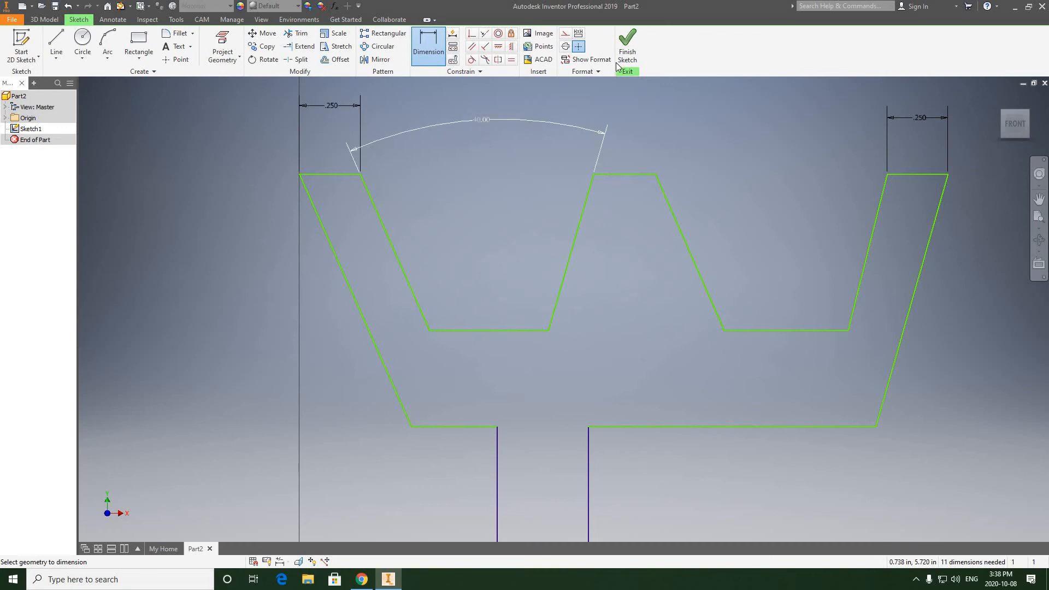
{"action": "right_click", "coordinate": [495, 155]}
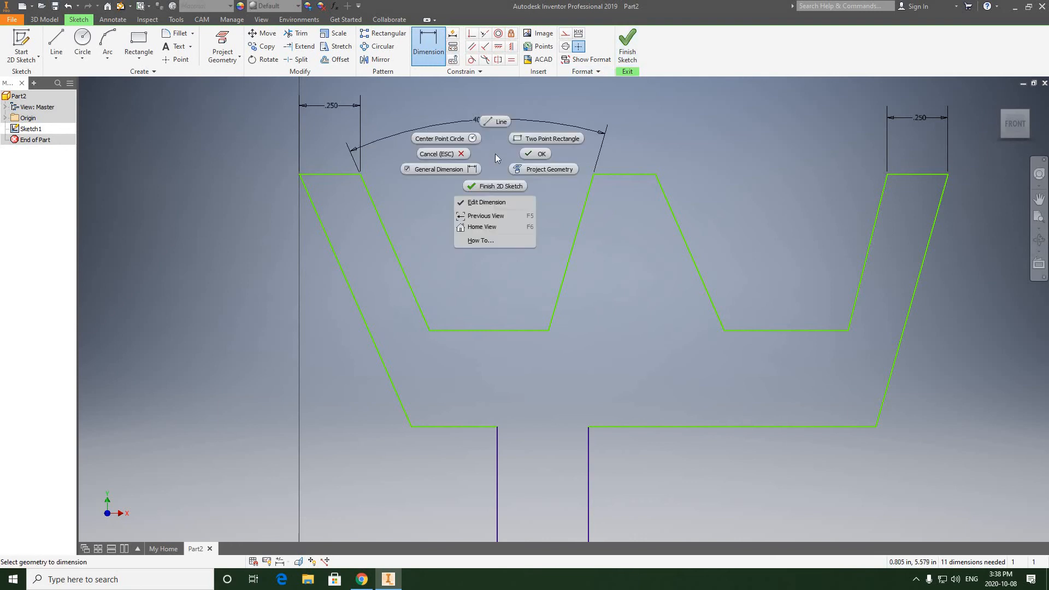
Delete the 40-degree angular dimension spanning the two sloped sides of the left vee groove
{"action": "left_click", "coordinate": [528, 156]}
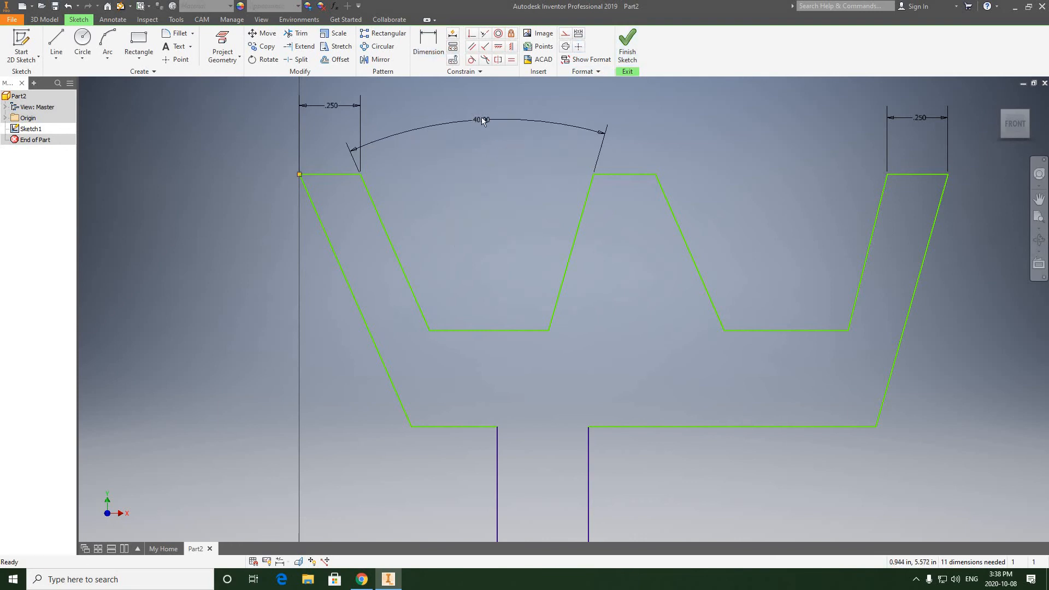
{"action": "left_click", "coordinate": [494, 107]}
{"action": "key", "text": "Delete"}
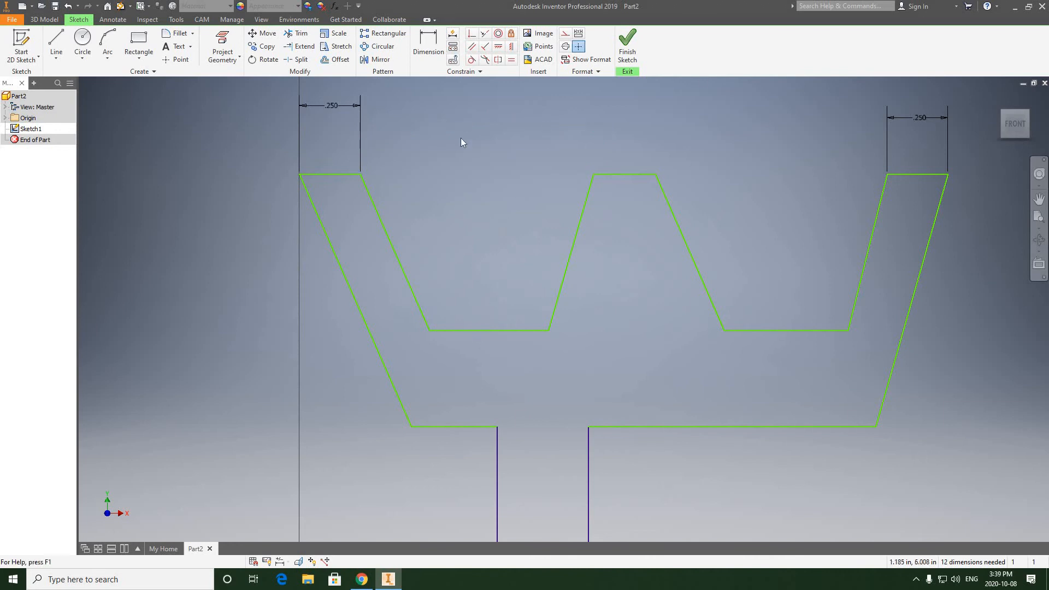
Add an angular dimension between the left vee groove's left side and its floor and set it to 110 degrees
{"action": "left_click", "coordinate": [434, 47]}
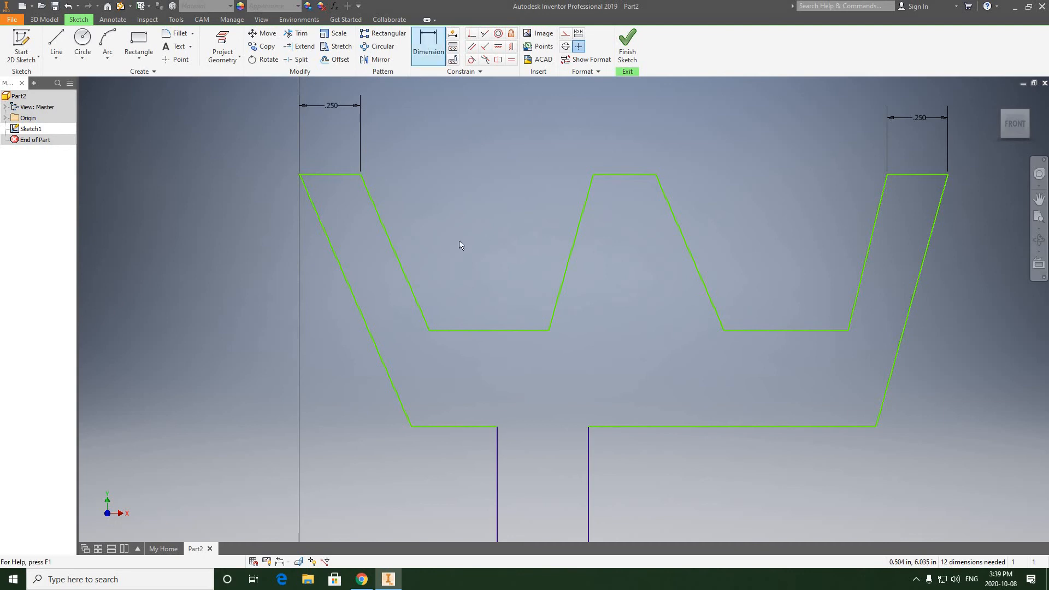
{"action": "left_click", "coordinate": [403, 270]}
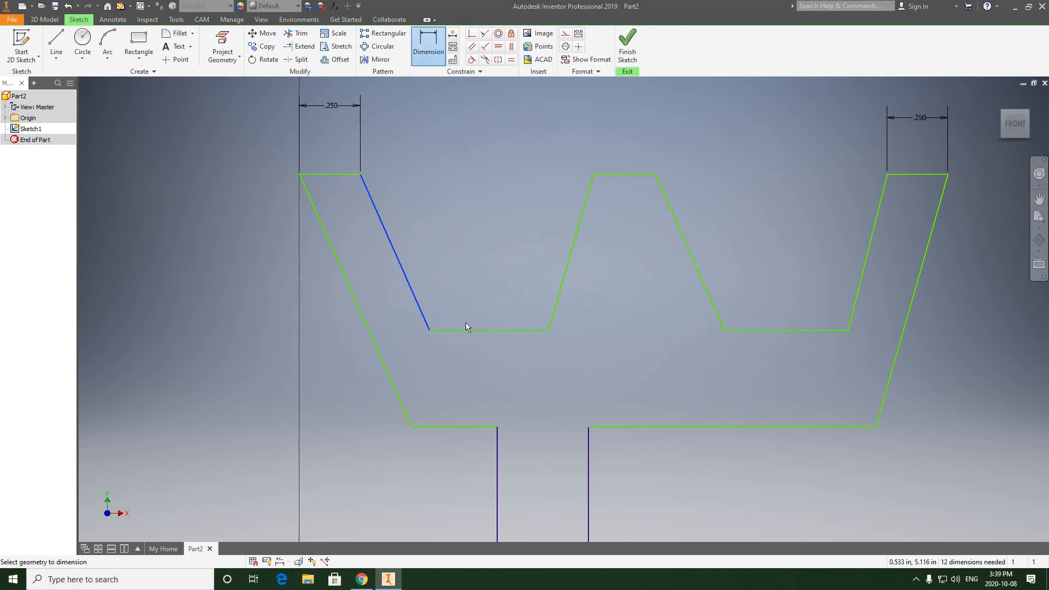
{"action": "left_click", "coordinate": [463, 328]}
{"action": "left_click", "coordinate": [467, 293]}
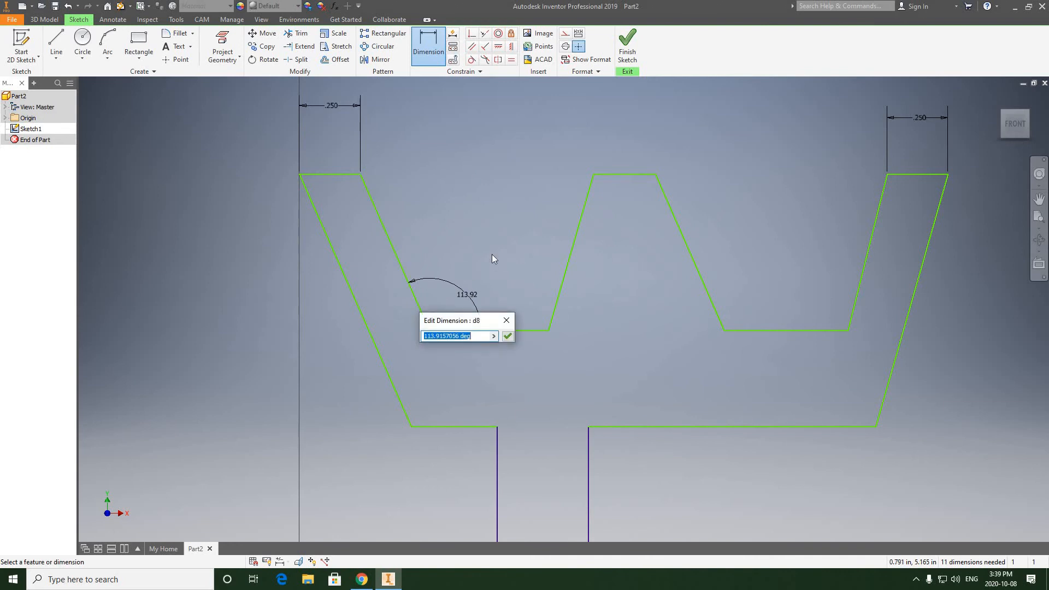
{"action": "type", "text": "110"}
{"action": "key", "text": "Return"}
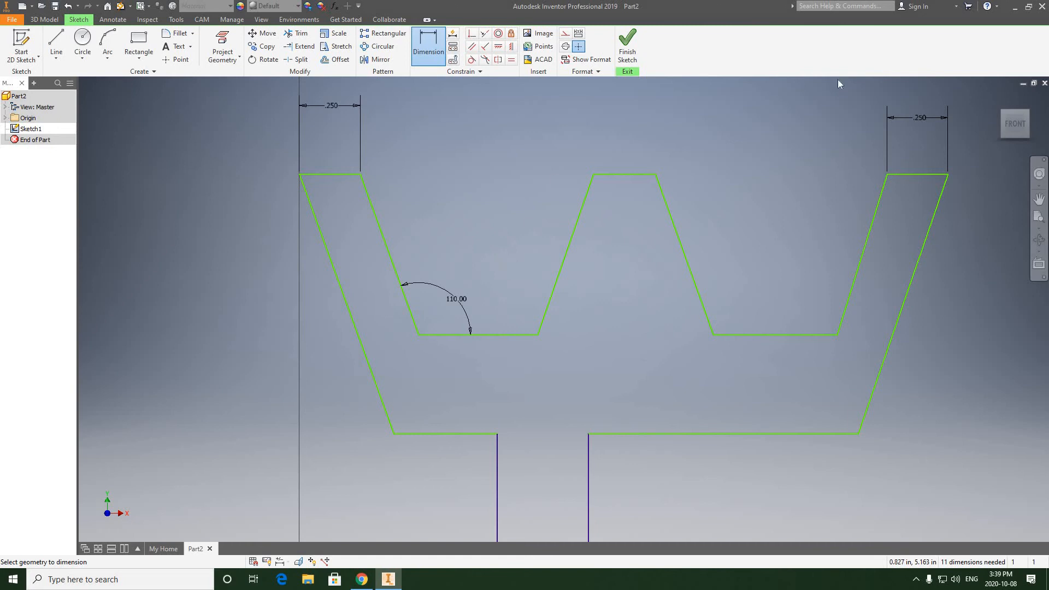
Add an angular dimension between the left vee groove's right side and its floor and set it to 110 degrees
{"action": "left_click", "coordinate": [557, 280]}
{"action": "left_click", "coordinate": [506, 327]}
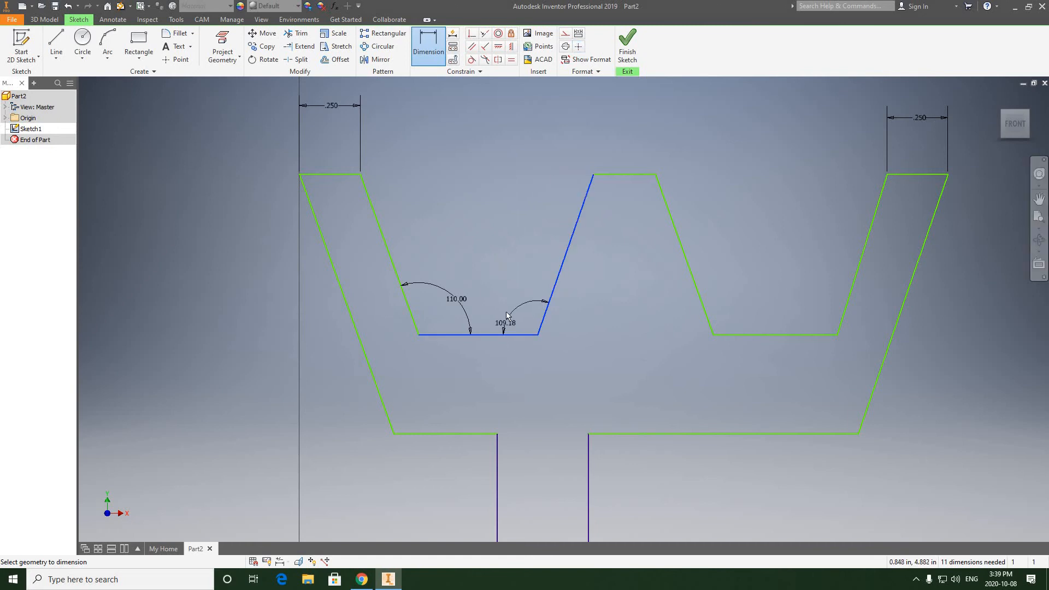
{"action": "left_click", "coordinate": [507, 309]}
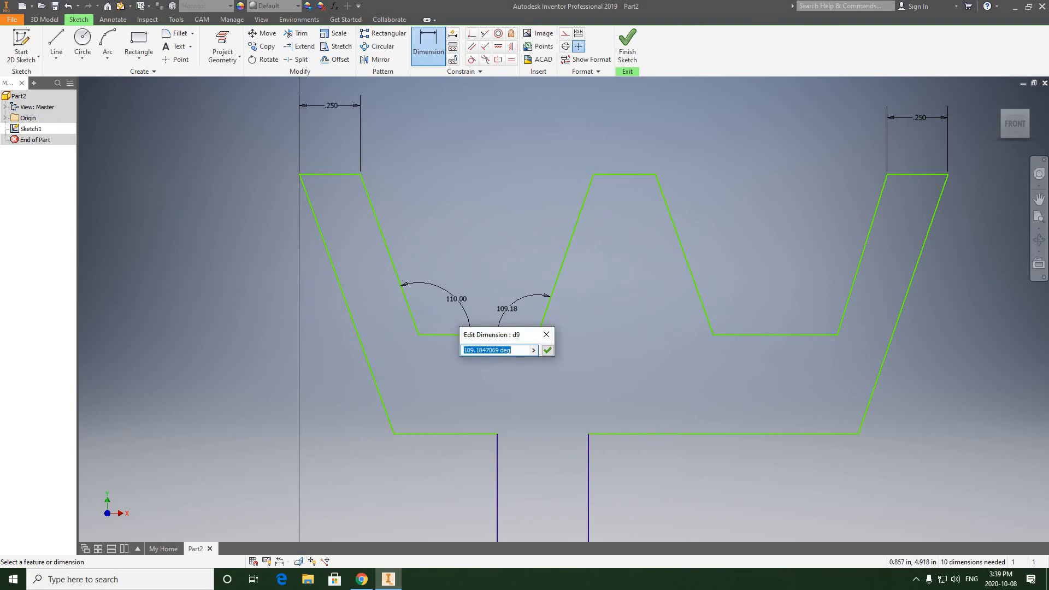
{"action": "type", "text": "110"}
{"action": "left_click", "coordinate": [547, 352]}
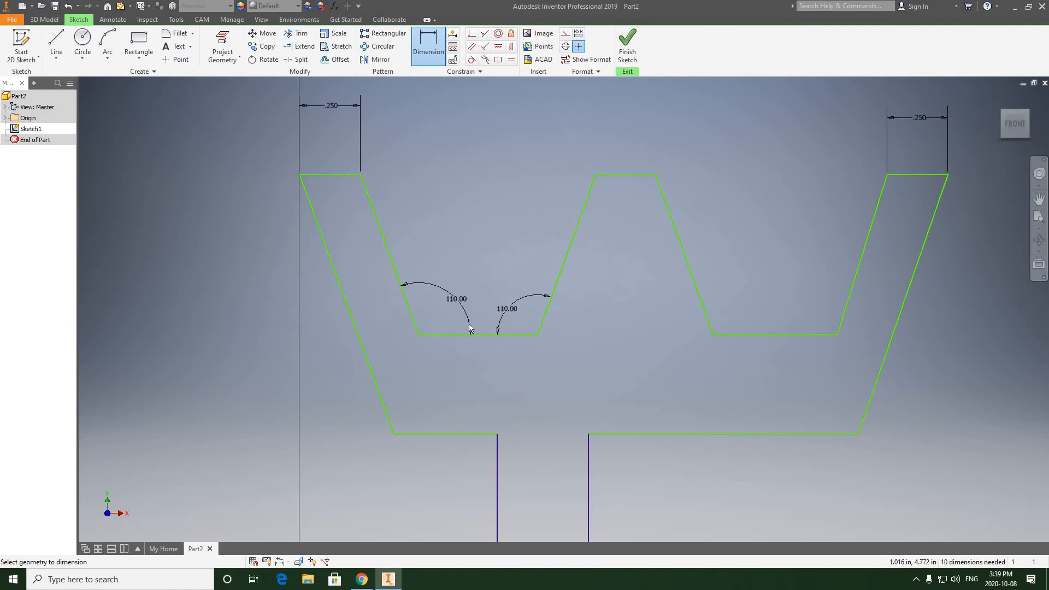
Place a driven angular dimension above the left vee groove between its two sloped sides
{"action": "middle_click_drag", "start_coordinate": [492, 234], "coordinate": [503, 242]}
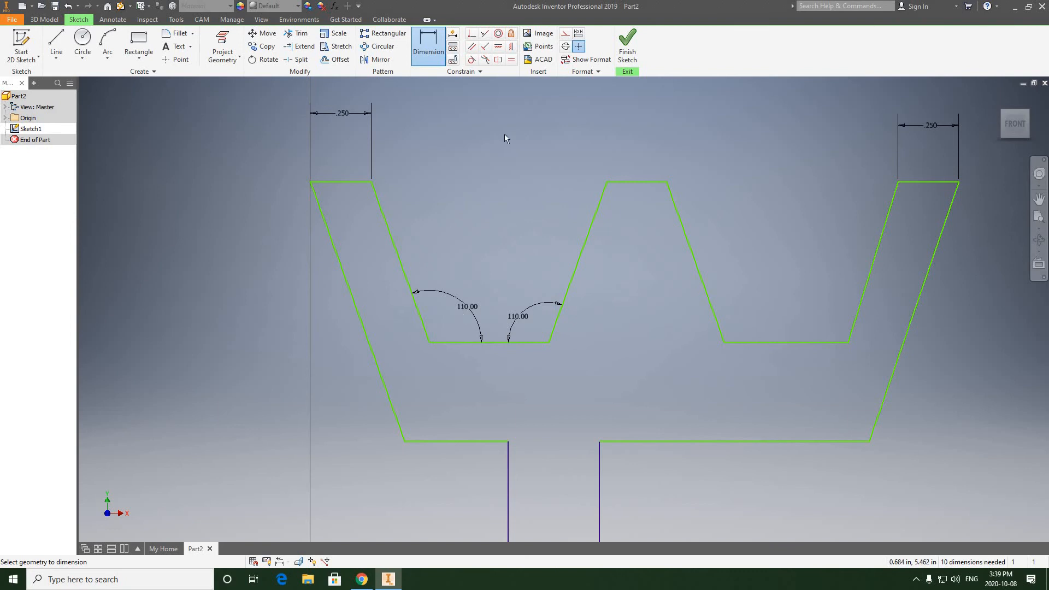
{"action": "middle_click_drag", "start_coordinate": [487, 228], "coordinate": [488, 236]}
{"action": "left_click", "coordinate": [429, 44]}
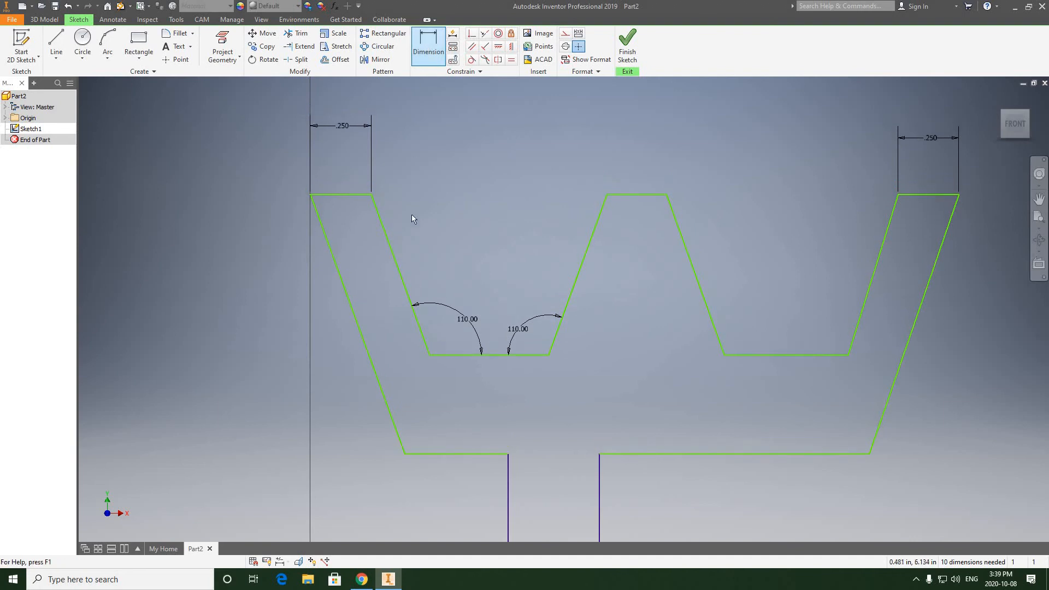
{"action": "left_click", "coordinate": [392, 250]}
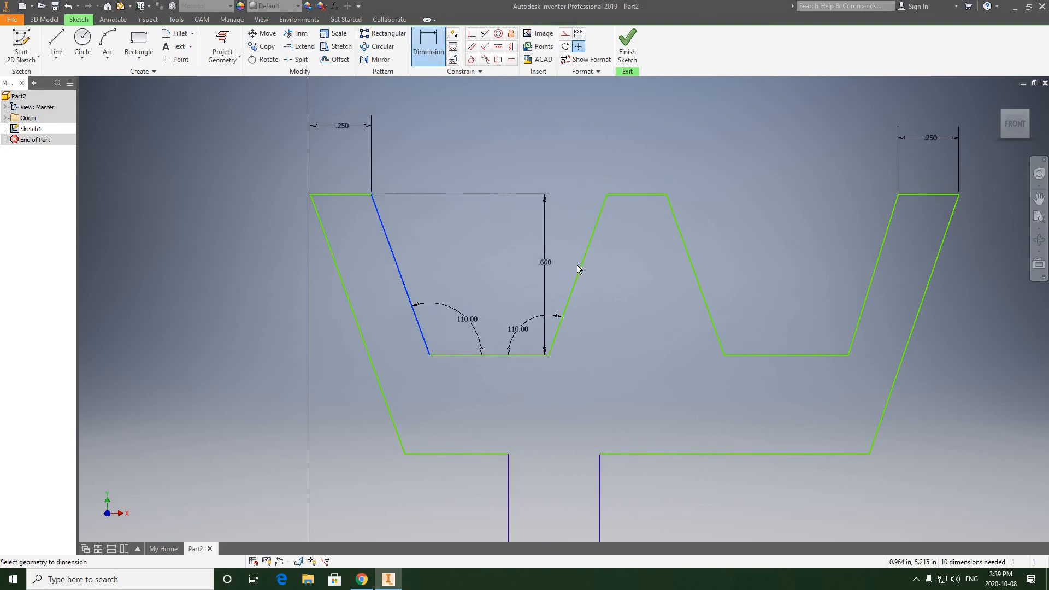
{"action": "left_click", "coordinate": [580, 264]}
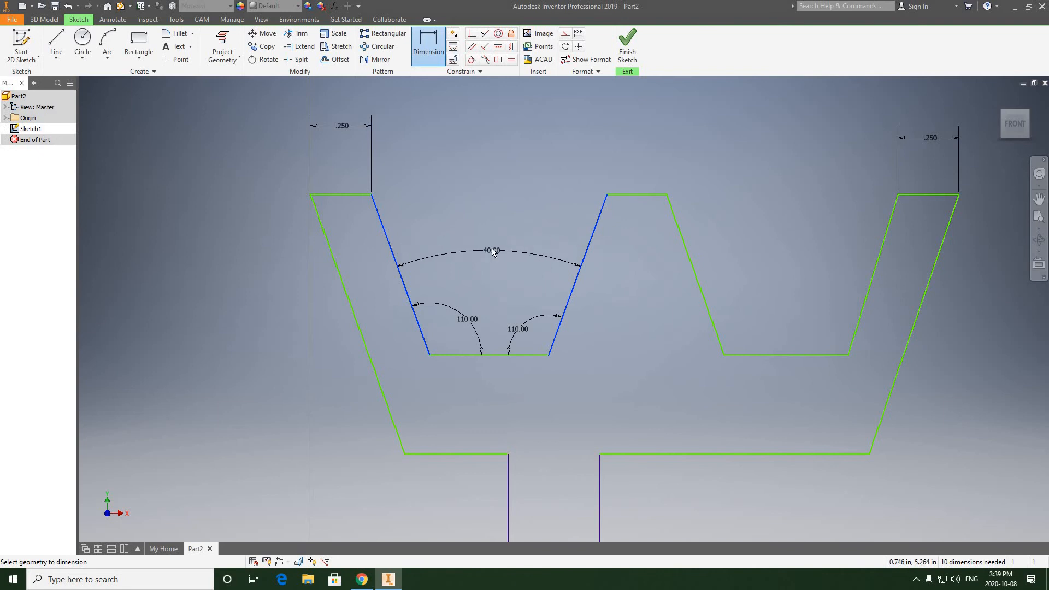
{"action": "left_click", "coordinate": [492, 246]}
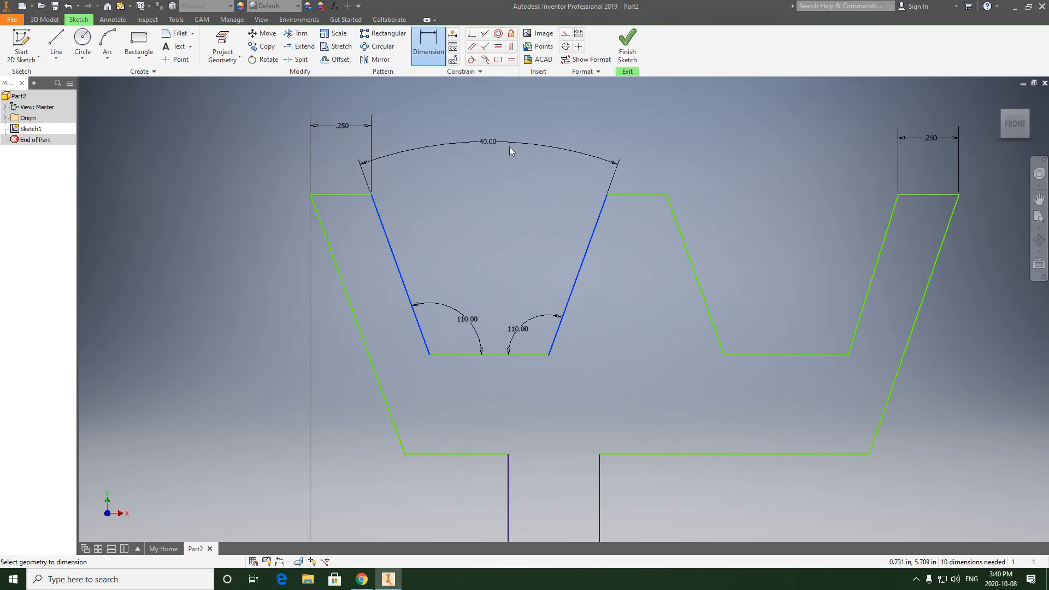
{"action": "left_click", "coordinate": [509, 146]}
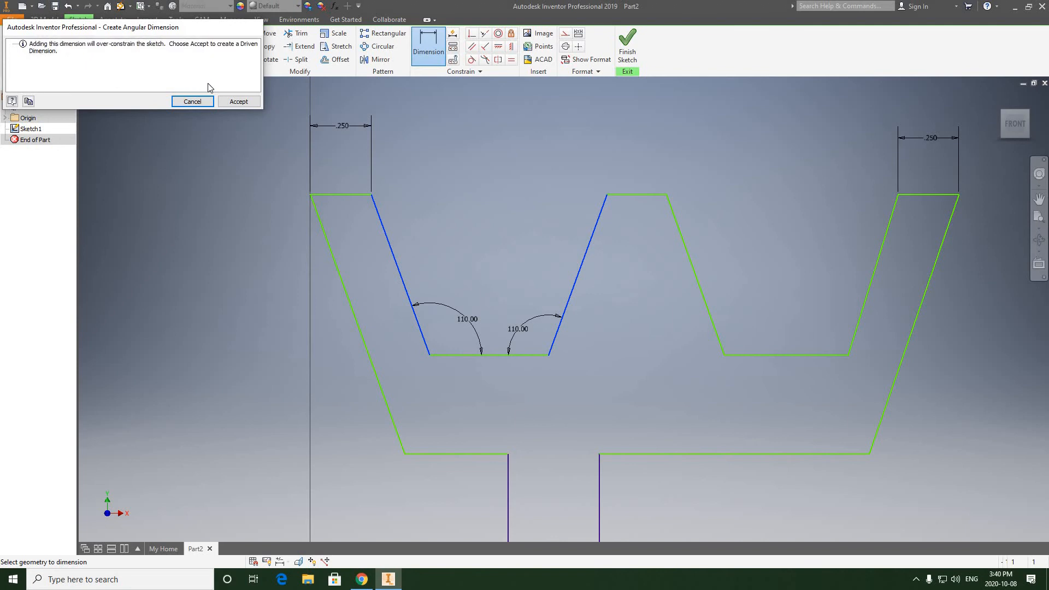
{"action": "left_click", "coordinate": [234, 102]}
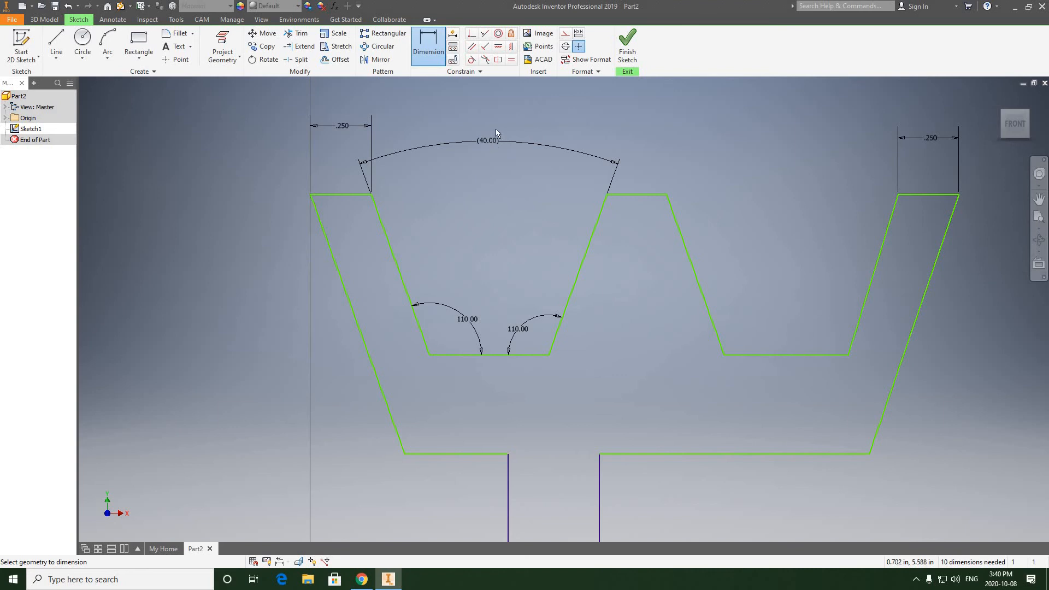
{"action": "scroll", "coordinate": [494, 133], "scroll_direction": "up", "scroll_amount": 3}
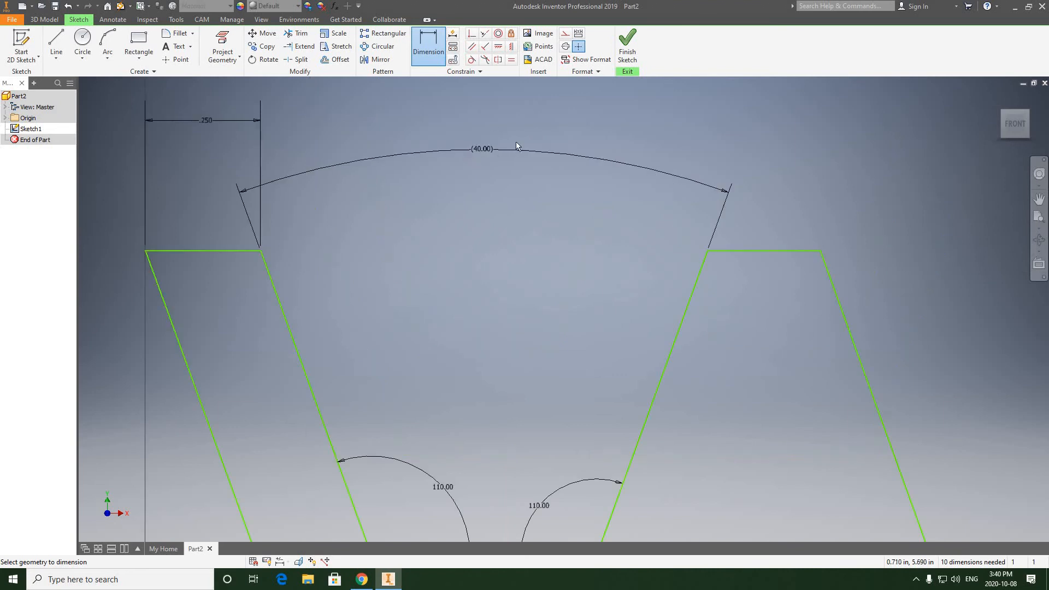
{"action": "scroll", "coordinate": [479, 180], "scroll_direction": "down", "scroll_amount": 2}
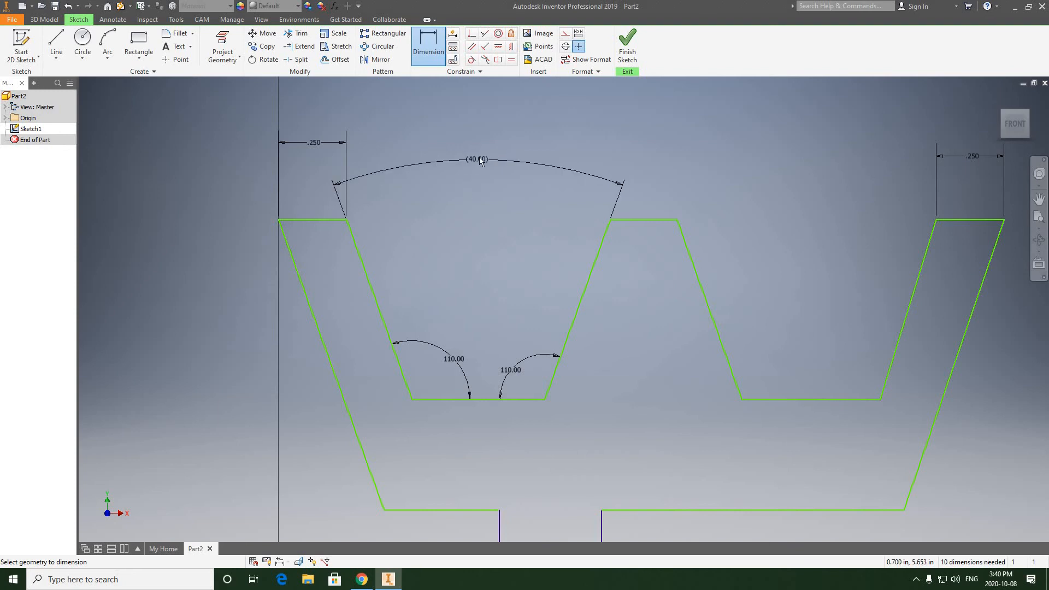
Delete the driven angular dimension above the left vee groove
{"action": "right_click", "coordinate": [492, 135]}
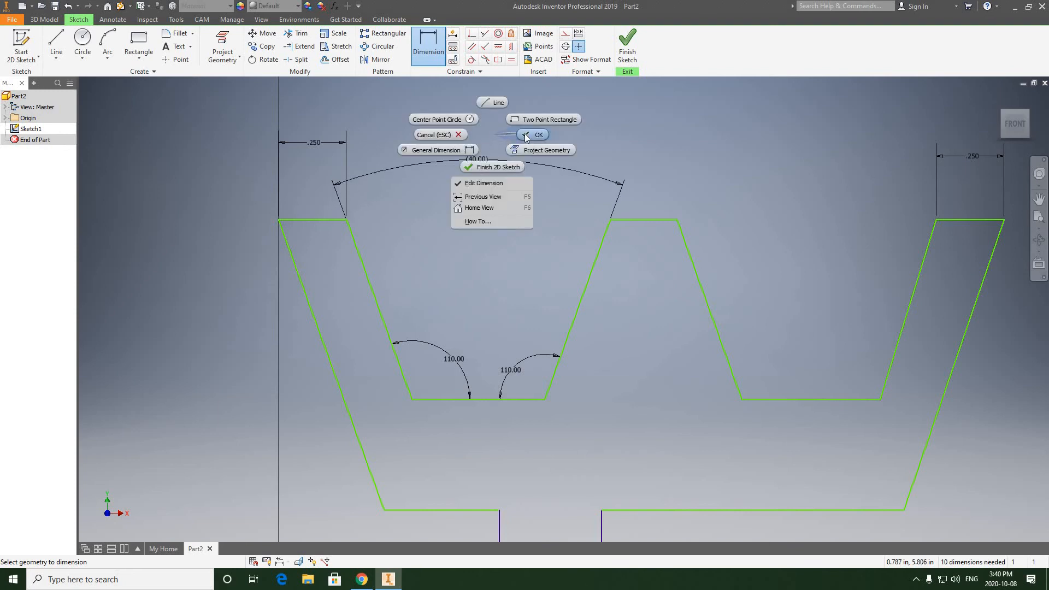
{"action": "left_click", "coordinate": [525, 135]}
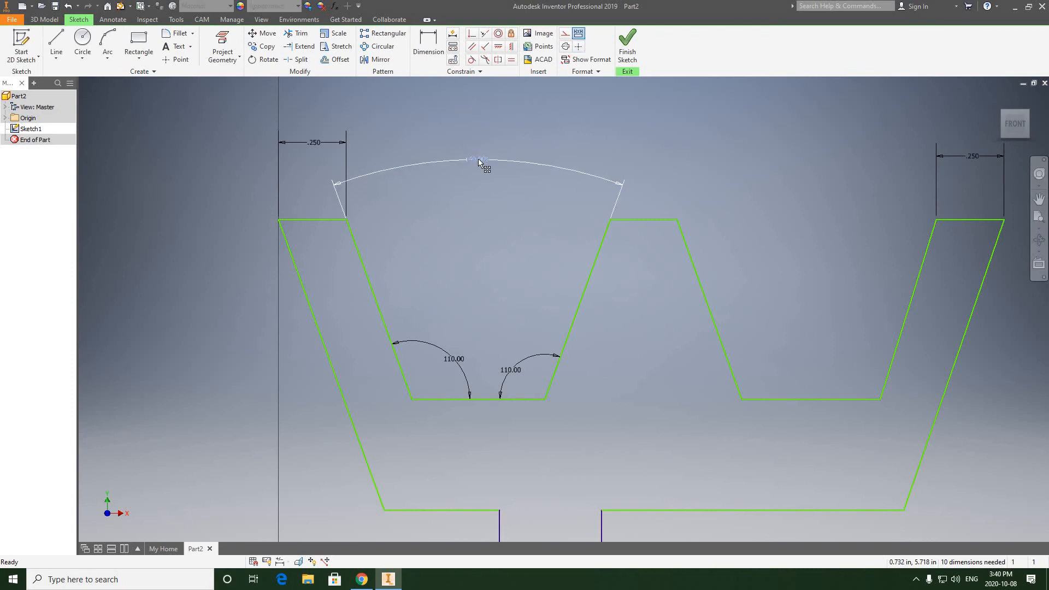
{"action": "key", "text": "Delete"}
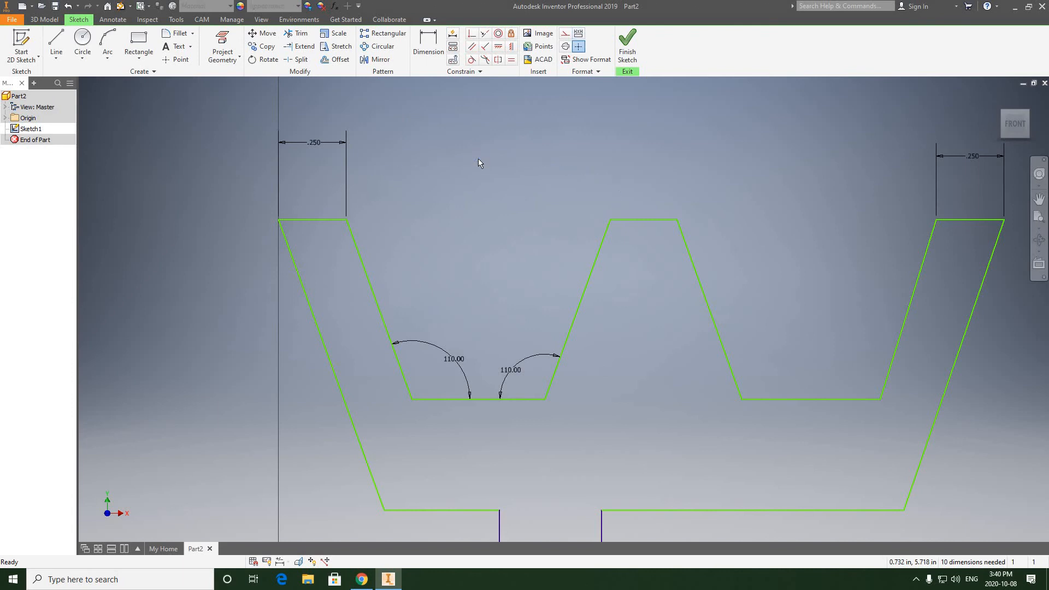
Add an angular dimension between the right vee groove's left side and its floor and set it to 110 degrees
{"action": "scroll", "coordinate": [536, 256], "scroll_direction": "up", "scroll_amount": 3}
{"action": "middle_click_drag", "start_coordinate": [520, 254], "coordinate": [405, 225]}
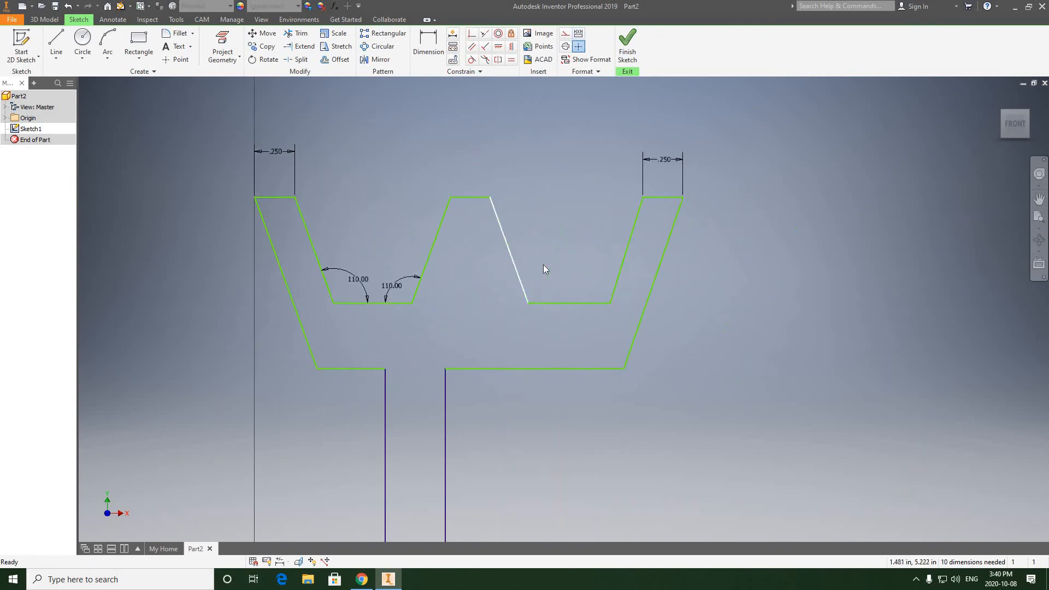
{"action": "scroll", "coordinate": [558, 272], "scroll_direction": "down", "scroll_amount": 4}
{"action": "middle_click_drag", "start_coordinate": [560, 273], "coordinate": [644, 311]}
{"action": "left_click", "coordinate": [428, 50]}
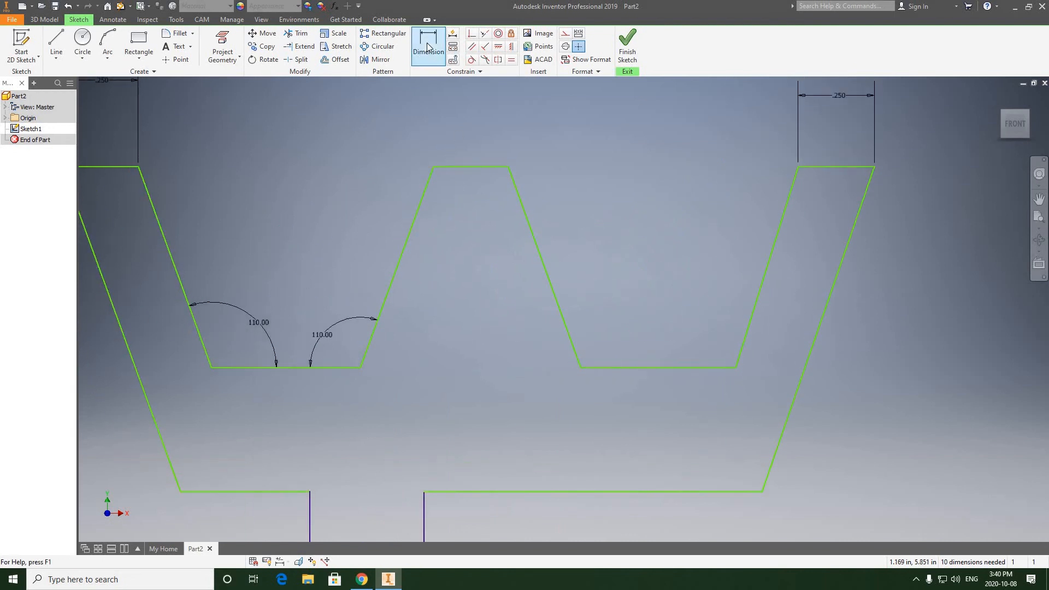
{"action": "left_click", "coordinate": [562, 310]}
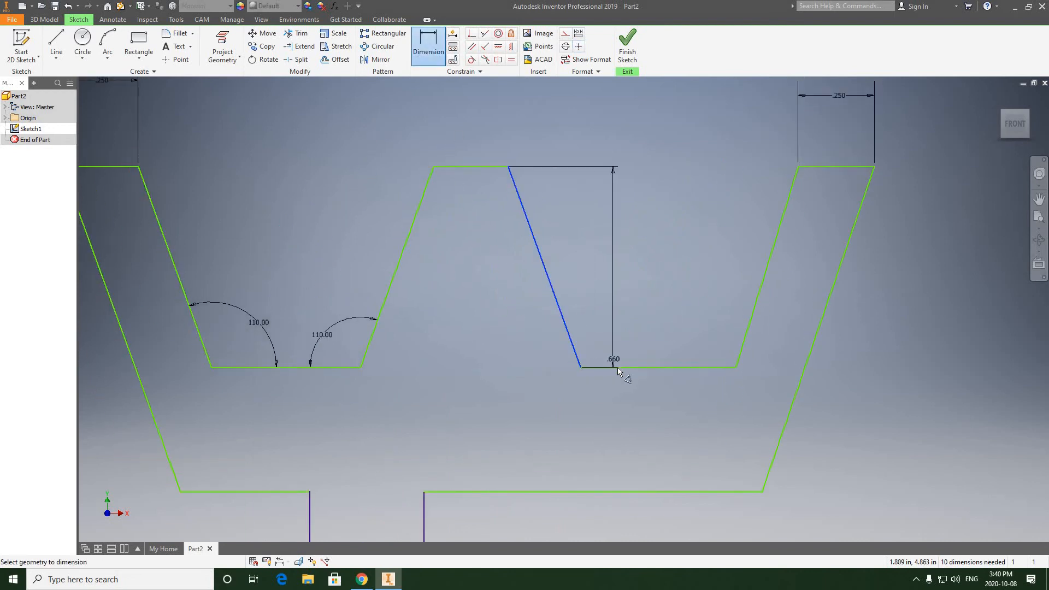
{"action": "left_click", "coordinate": [621, 343]}
{"action": "left_click", "coordinate": [629, 327]}
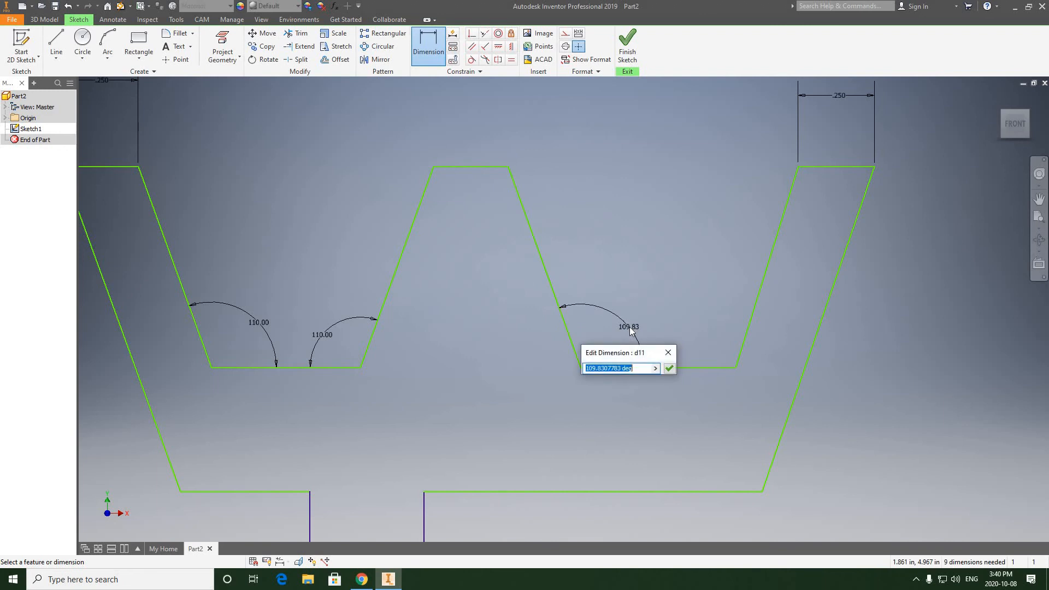
{"action": "type", "text": "110"}
{"action": "left_click", "coordinate": [669, 369]}
Add an angular dimension between the right vee groove's right side and its floor and set it to 110 degrees
{"action": "left_click", "coordinate": [746, 327]}
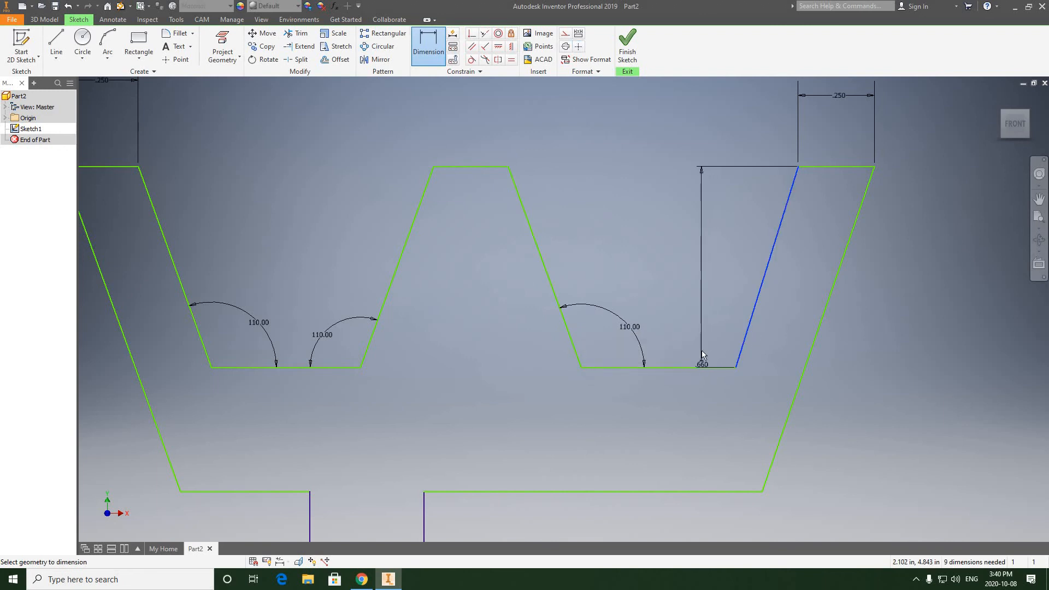
{"action": "left_click", "coordinate": [702, 366]}
{"action": "left_click", "coordinate": [703, 334]}
{"action": "type", "text": "1"}
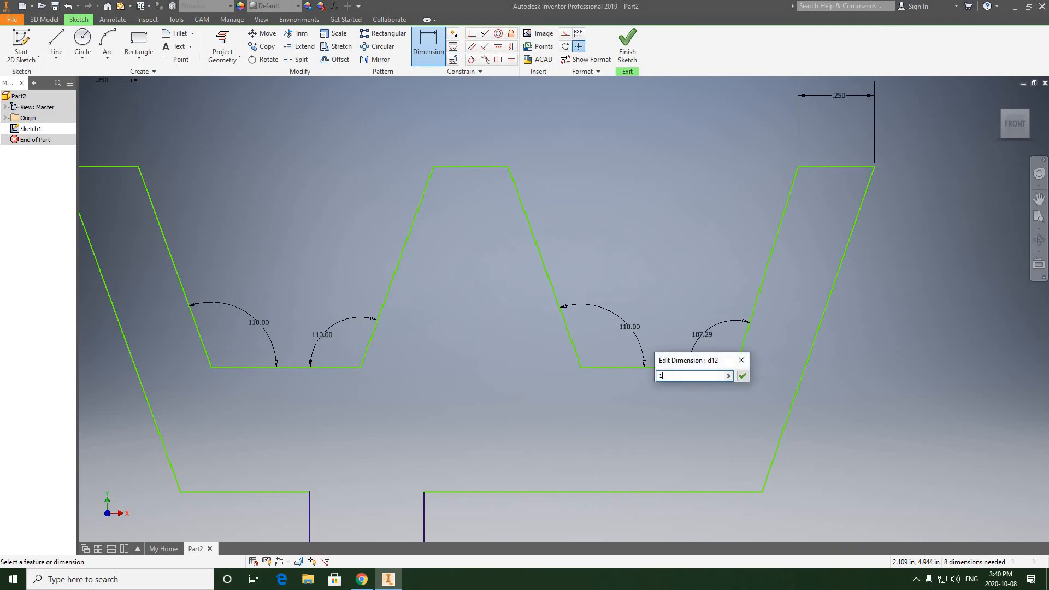
{"action": "type", "text": "10"}
{"action": "left_click", "coordinate": [743, 376]}
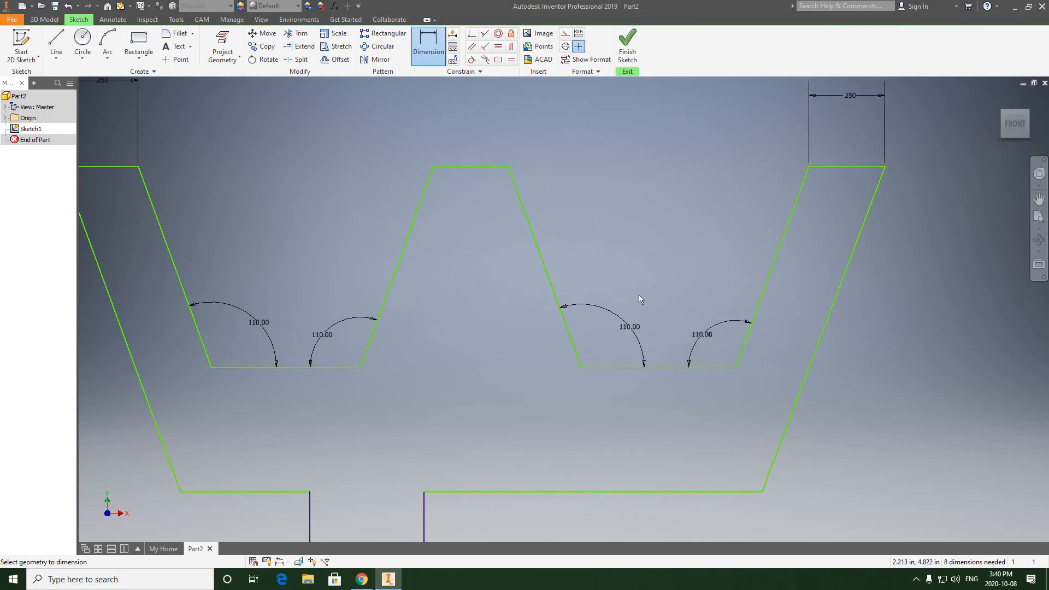
Dimension the left vee groove's depth from the rim's top-left flat edge to the groove floor as 5/8 in
{"action": "scroll", "coordinate": [640, 298], "scroll_direction": "down", "scroll_amount": 3}
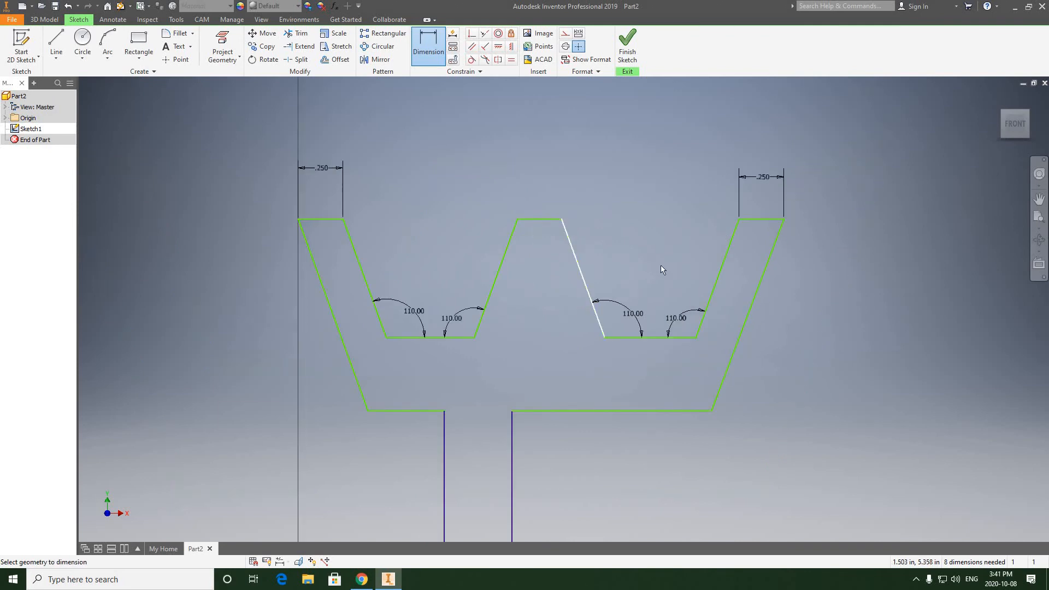
{"action": "middle_click_drag", "start_coordinate": [484, 254], "coordinate": [556, 241]}
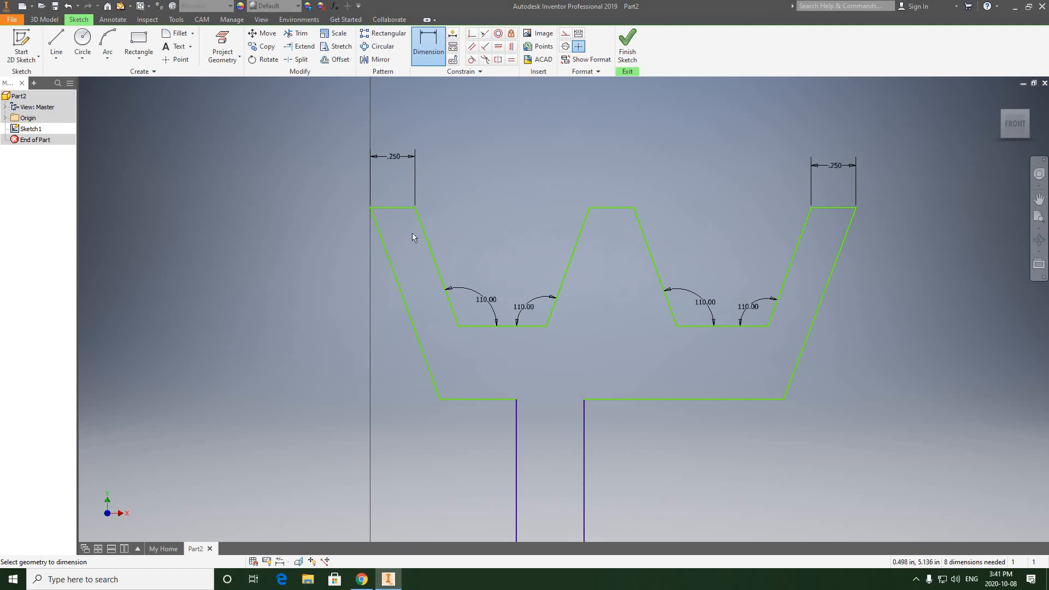
{"action": "left_click", "coordinate": [397, 209]}
{"action": "left_click", "coordinate": [478, 326]}
{"action": "left_click", "coordinate": [310, 267]}
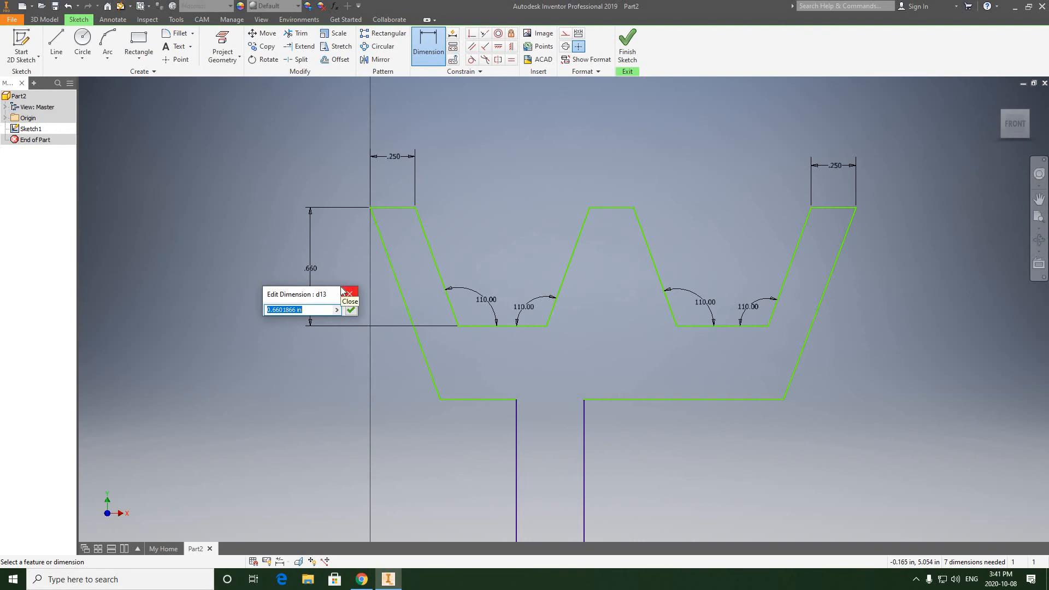
{"action": "type", "text": "5/8"}
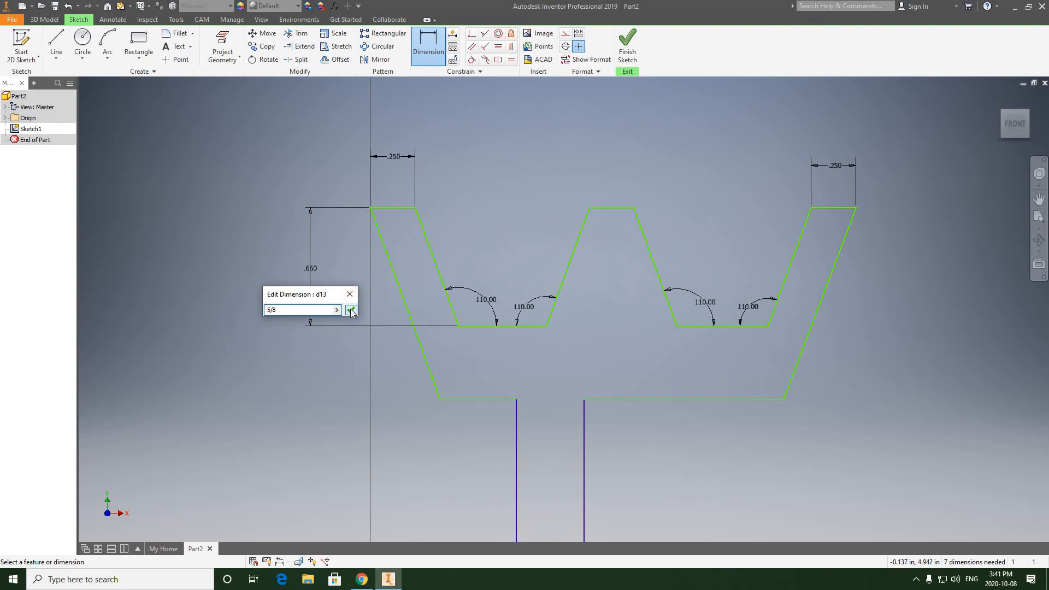
{"action": "left_click", "coordinate": [349, 310]}
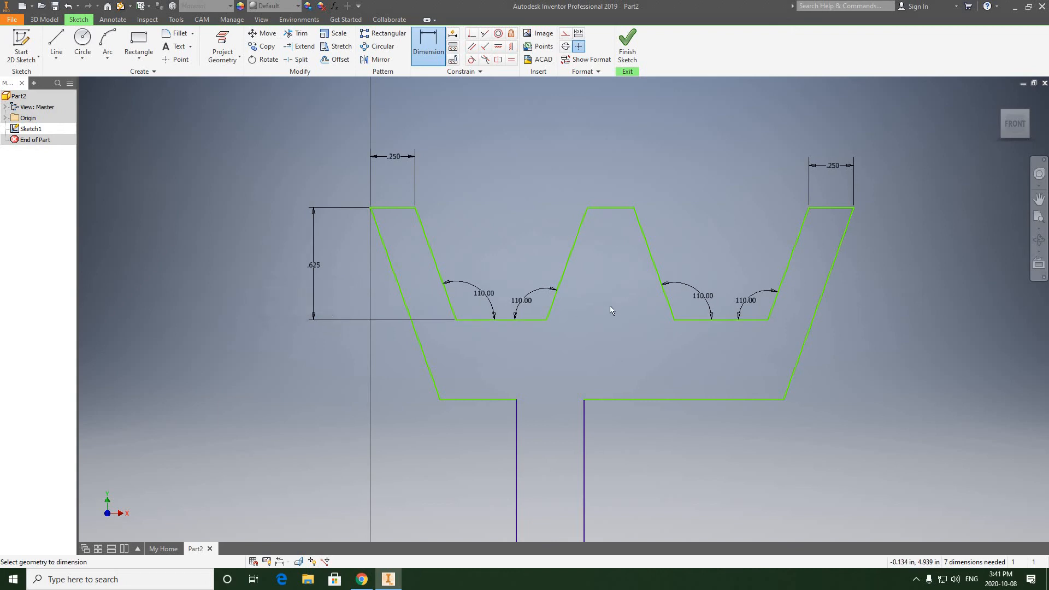
Try to dimension the right vee groove's depth from the rim's top-right flat edge to the groove floor
{"action": "left_click", "coordinate": [825, 213]}
{"action": "left_click", "coordinate": [725, 319]}
{"action": "left_click", "coordinate": [892, 263]}
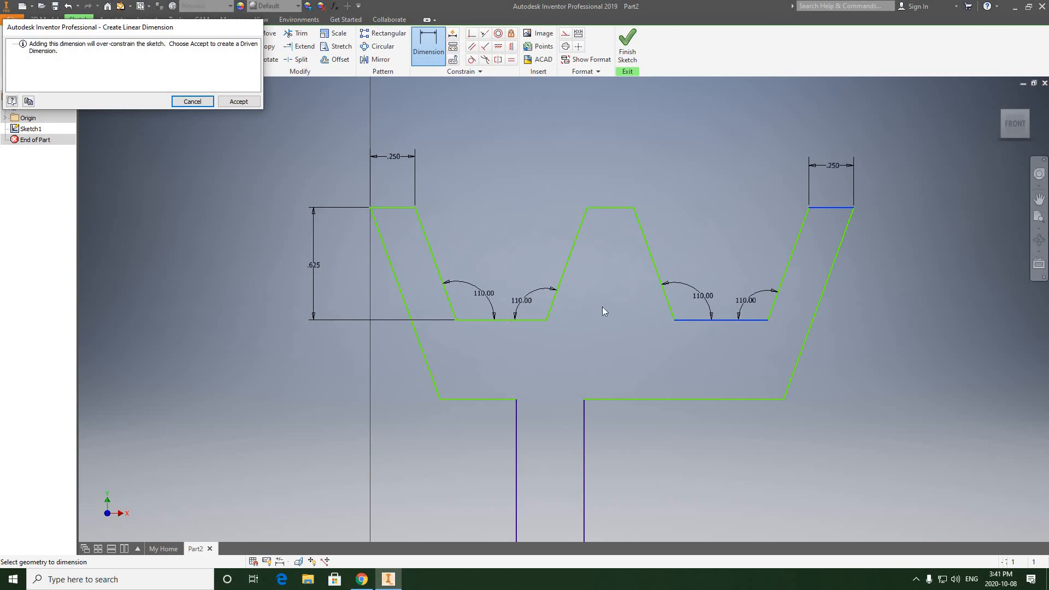
{"action": "left_click", "coordinate": [194, 104]}
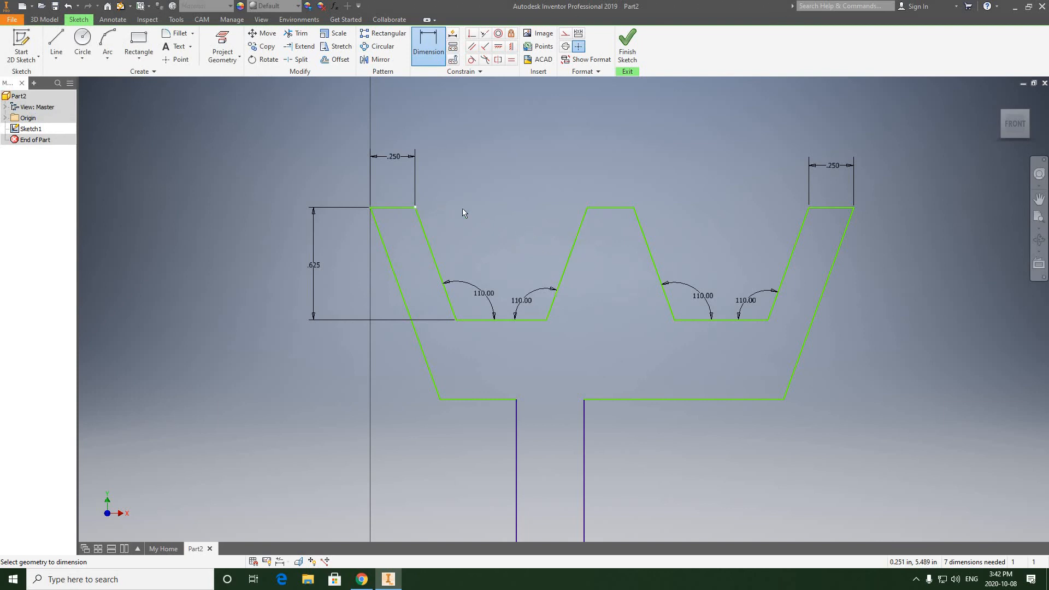
Dimension the left vee groove's top opening width as 5/8 in
{"action": "left_click", "coordinate": [585, 208]}
{"action": "left_click", "coordinate": [562, 195]}
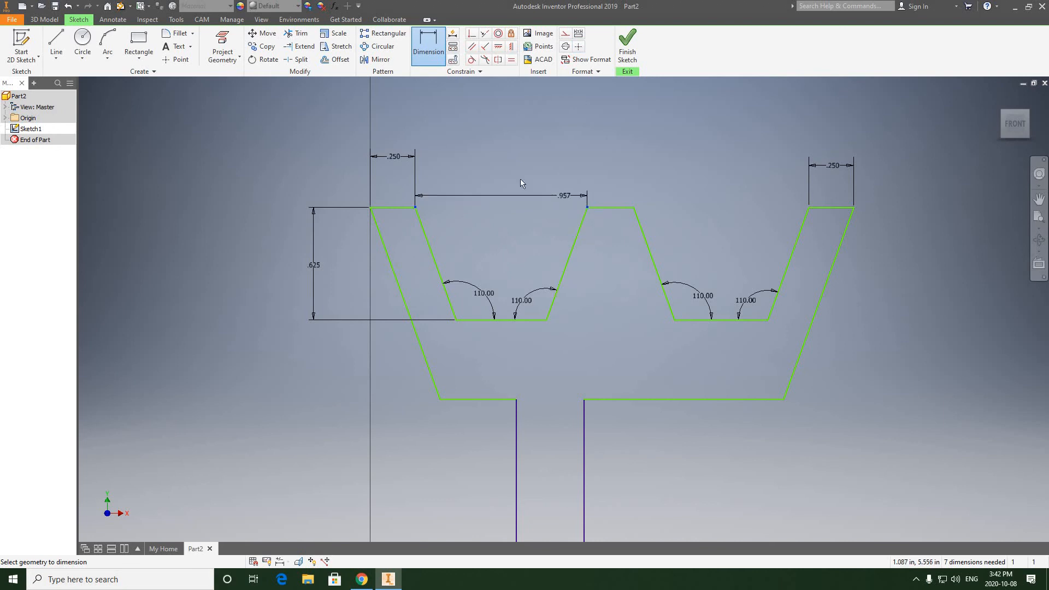
{"action": "left_click", "coordinate": [488, 158]}
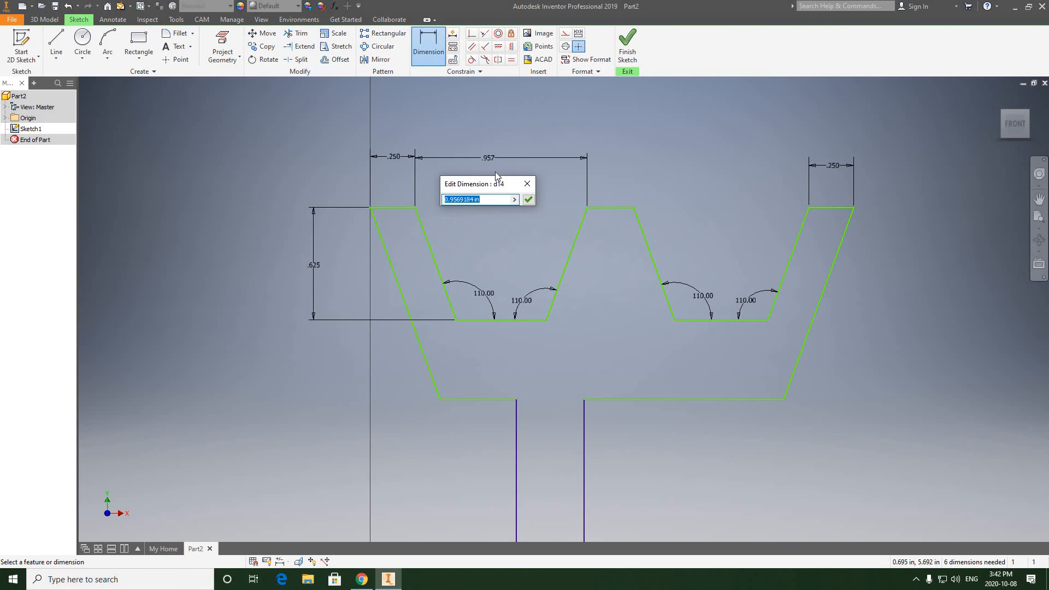
{"action": "type", "text": "5/8"}
{"action": "left_click", "coordinate": [529, 200]}
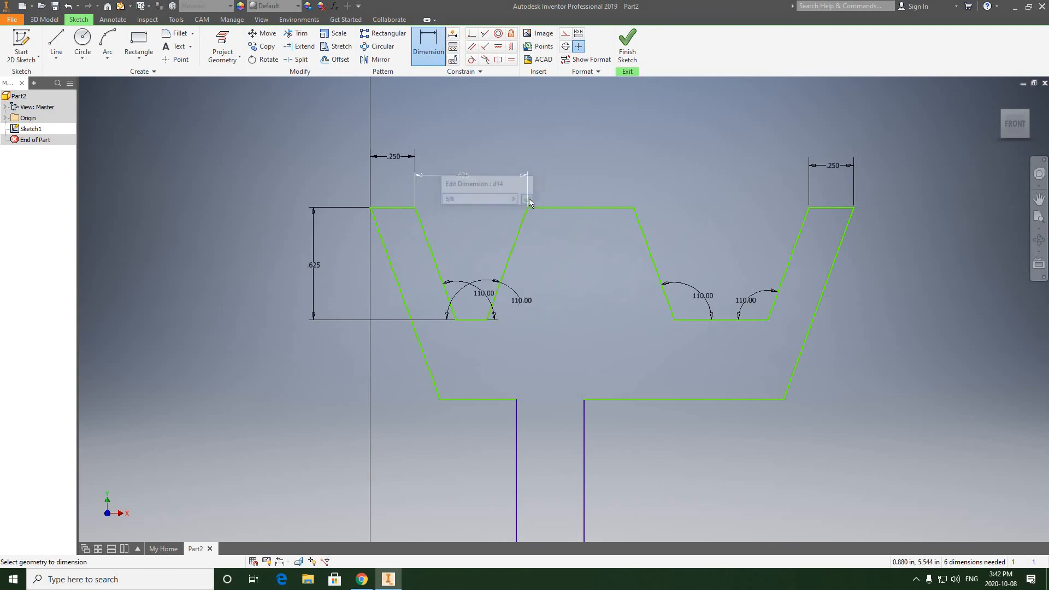
Dimension the right vee groove's top opening width as 5/8 in
{"action": "left_click", "coordinate": [809, 207]}
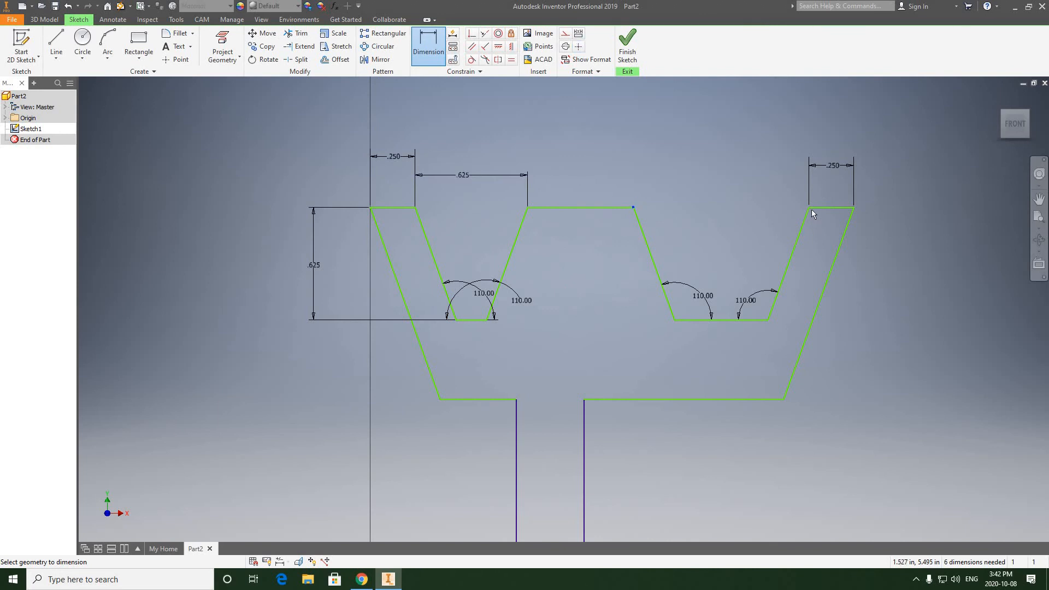
{"action": "left_click", "coordinate": [746, 191]}
{"action": "left_click", "coordinate": [730, 166]}
{"action": "type", "text": "5/8"}
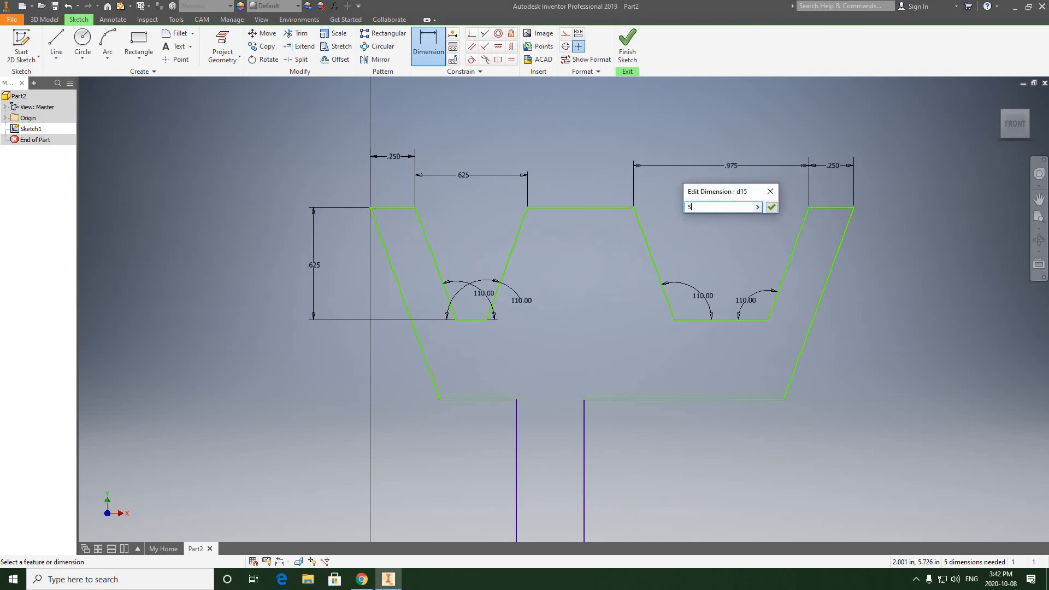
{"action": "left_click", "coordinate": [771, 207]}
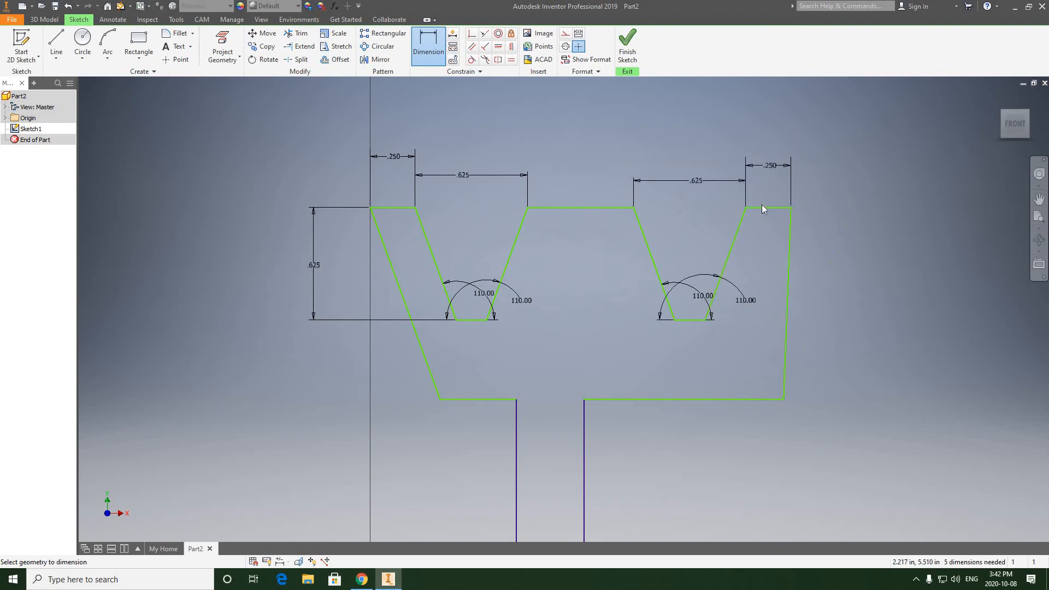
{"action": "middle_click_drag", "start_coordinate": [773, 284], "coordinate": [723, 251]}
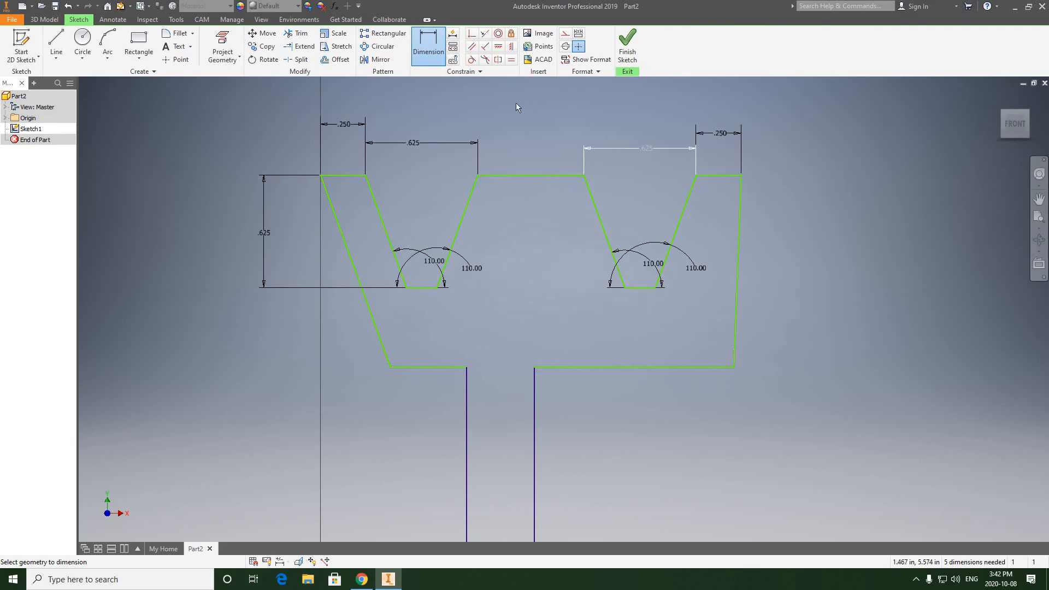
Constrain the rim's outer right edge parallel to the right vee groove's right side
{"action": "left_click", "coordinate": [473, 49]}
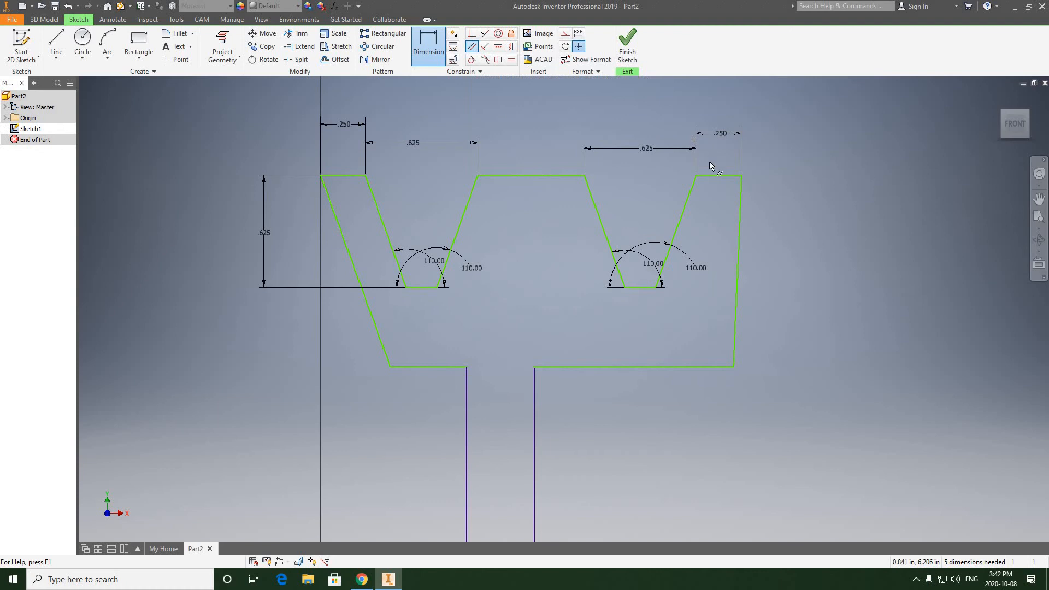
{"action": "left_click", "coordinate": [684, 209]}
{"action": "left_click", "coordinate": [740, 230]}
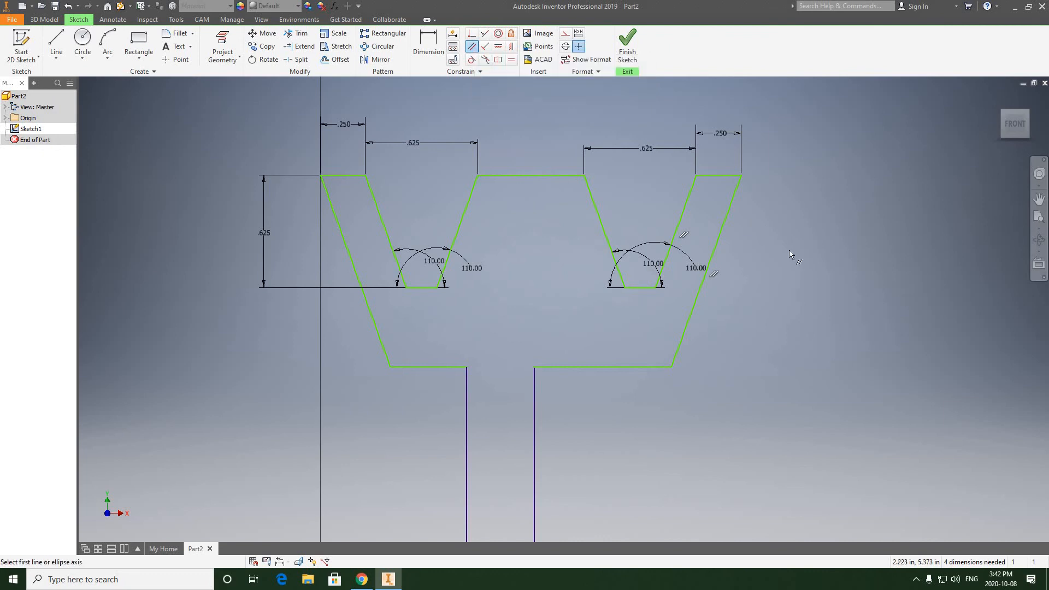
{"action": "middle_click_drag", "start_coordinate": [735, 225], "coordinate": [787, 229]}
{"action": "scroll", "coordinate": [787, 229], "scroll_direction": "up", "scroll_amount": 3}
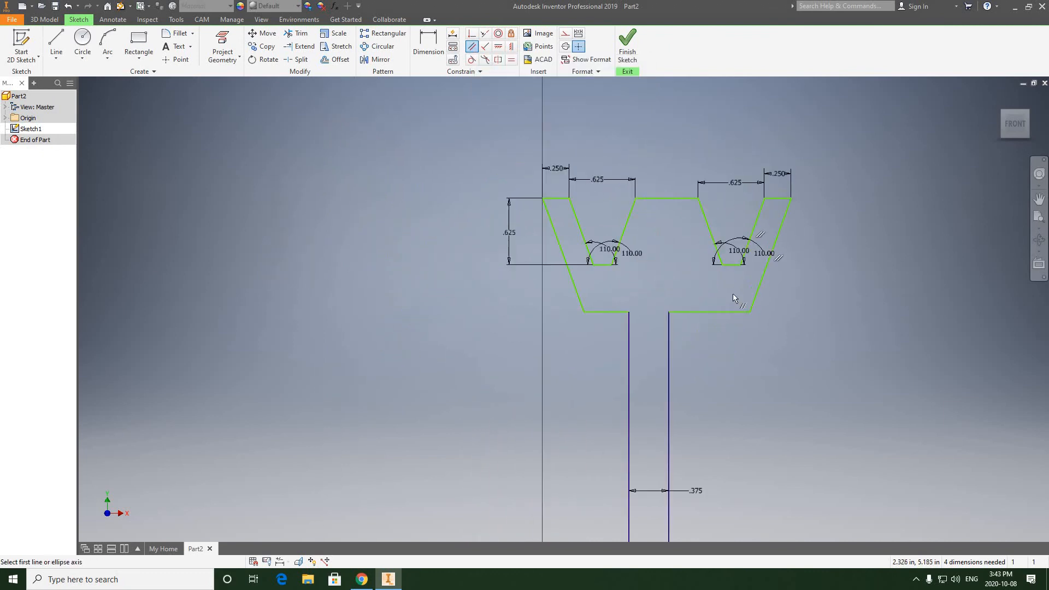
{"action": "middle_click_drag", "start_coordinate": [627, 206], "coordinate": [626, 220]}
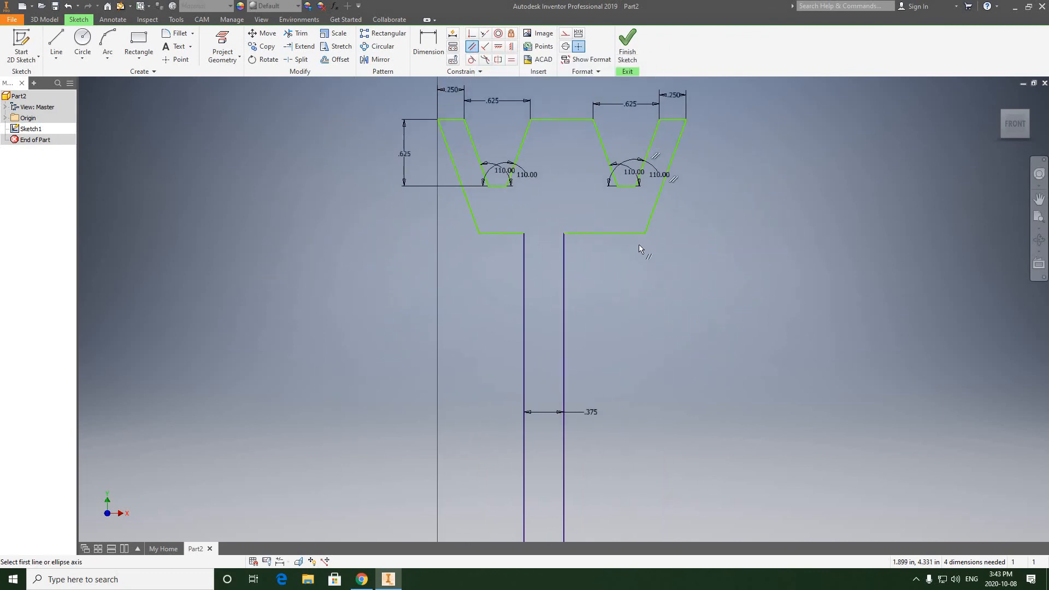
{"action": "scroll", "coordinate": [638, 244], "scroll_direction": "up", "scroll_amount": 2}
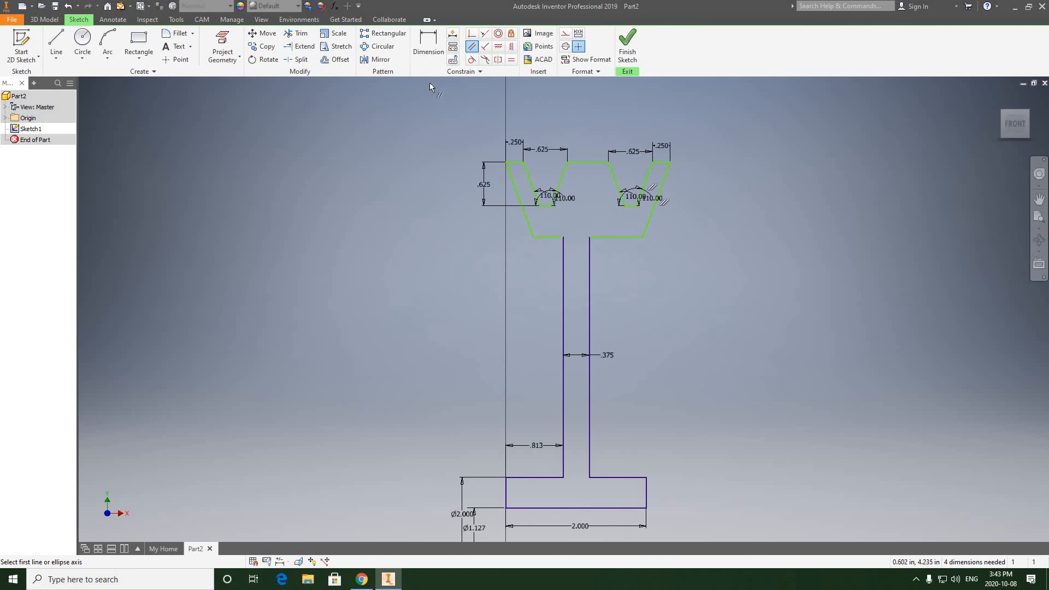
Add a diameter dimension between the rim's left underside edge and the centerline
{"action": "key", "text": "d"}
{"action": "left_click", "coordinate": [547, 237]}
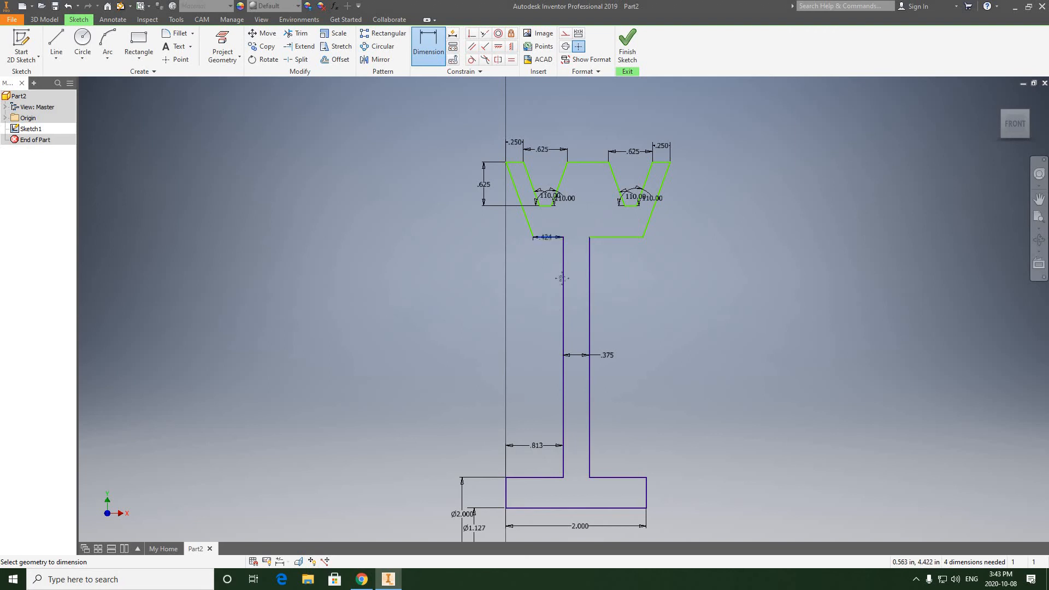
{"action": "middle_click_drag", "start_coordinate": [556, 492], "coordinate": [566, 419]}
{"action": "left_click", "coordinate": [560, 474]}
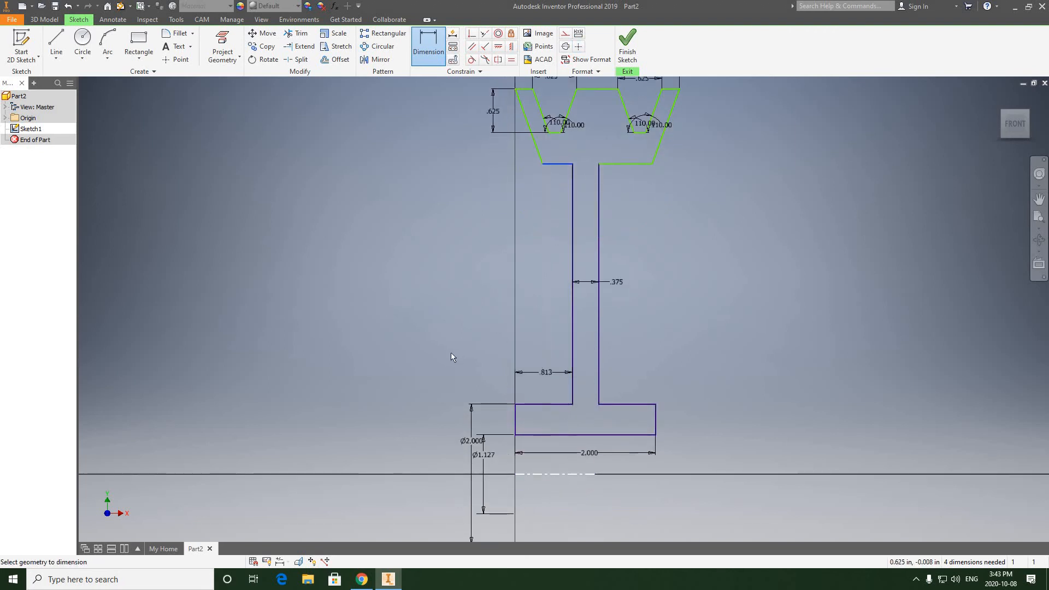
{"action": "left_click", "coordinate": [414, 345]}
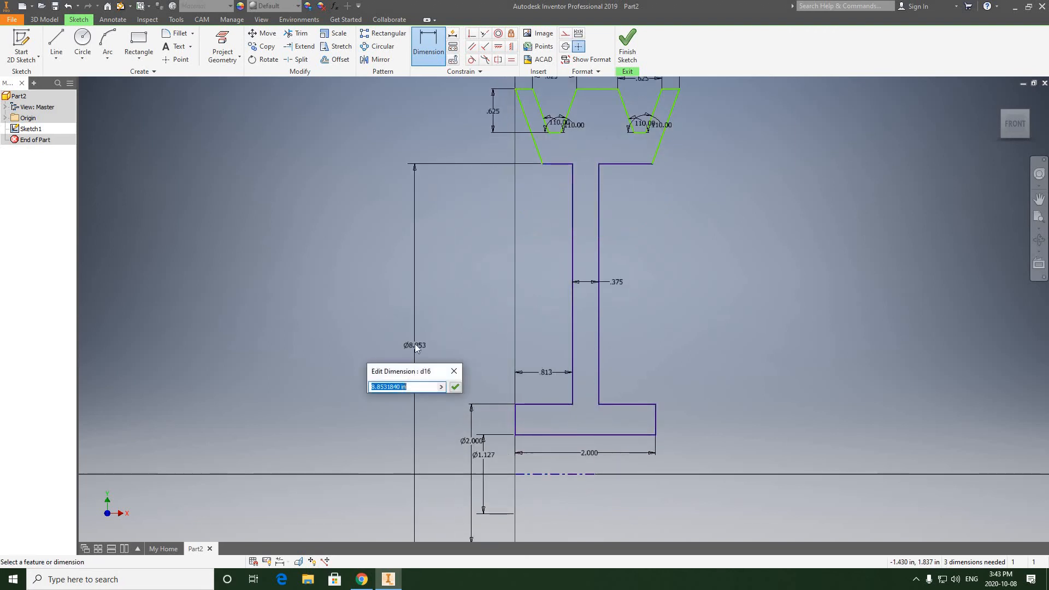
Set the rim's underside diameter to 4 in and undo that change
{"action": "type", "text": "4"}
{"action": "left_click", "coordinate": [454, 386]}
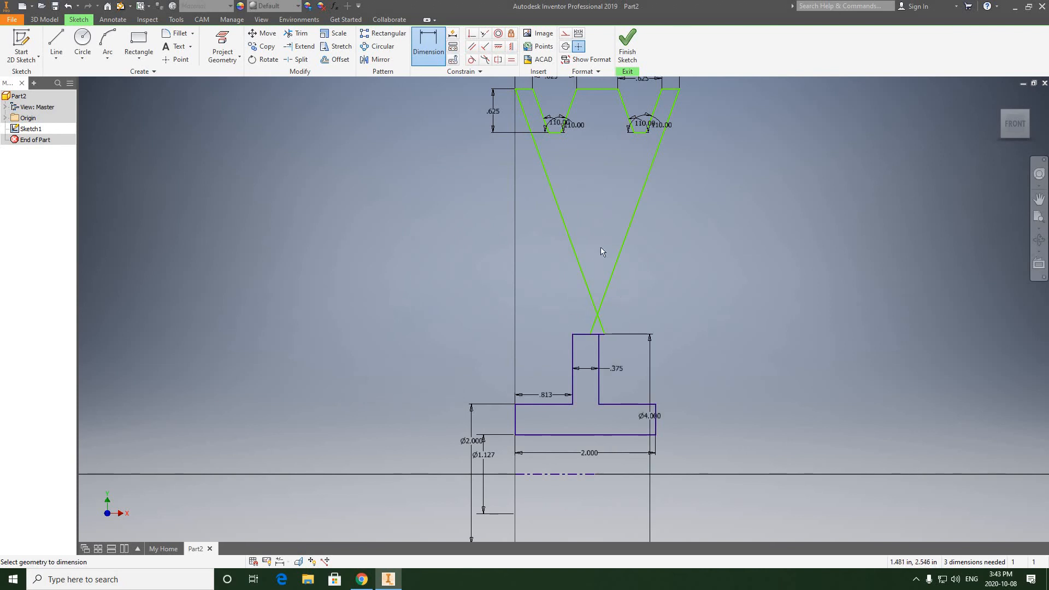
{"action": "middle_click_drag", "start_coordinate": [594, 332], "coordinate": [592, 354]}
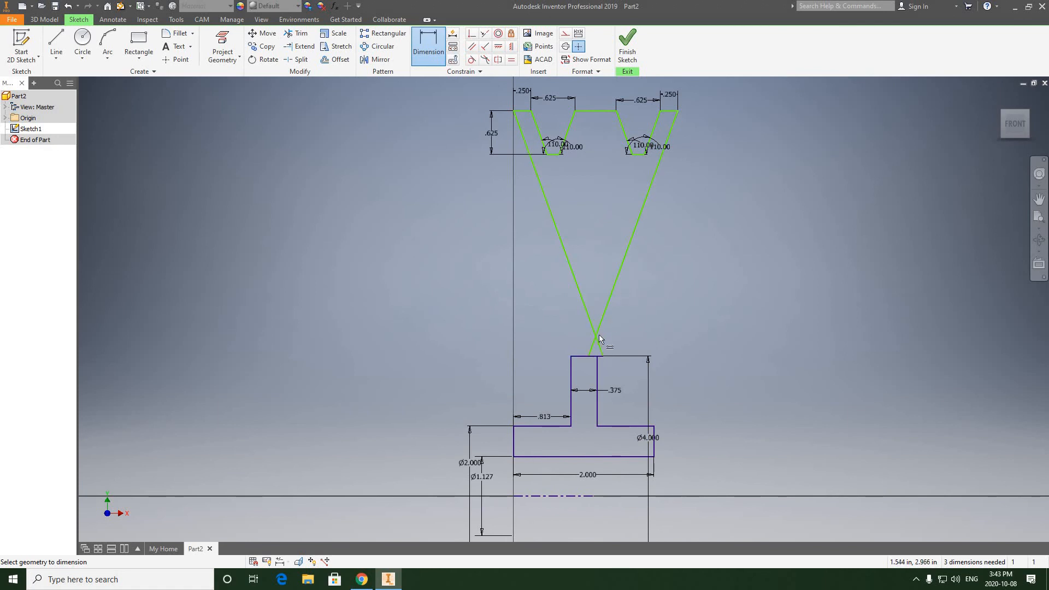
{"action": "left_click", "coordinate": [67, 5]}
Add a diameter dimension between the rim's top-left flat edge and the centerline
{"action": "middle_click_drag", "start_coordinate": [515, 246], "coordinate": [512, 277]}
{"action": "left_click", "coordinate": [428, 44]}
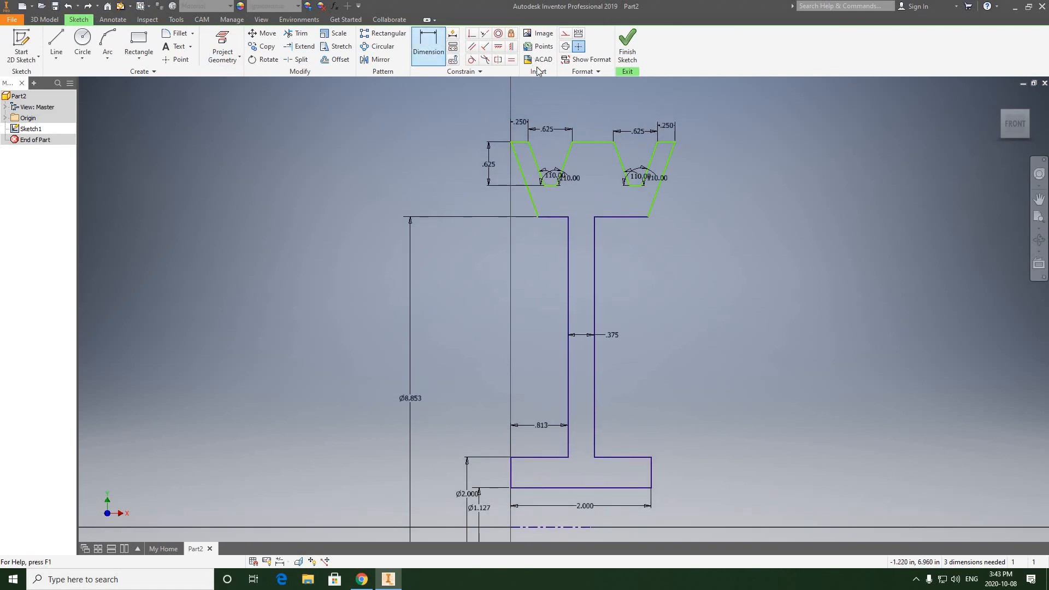
{"action": "left_click", "coordinate": [520, 143]}
{"action": "middle_click_drag", "start_coordinate": [547, 330], "coordinate": [539, 281]}
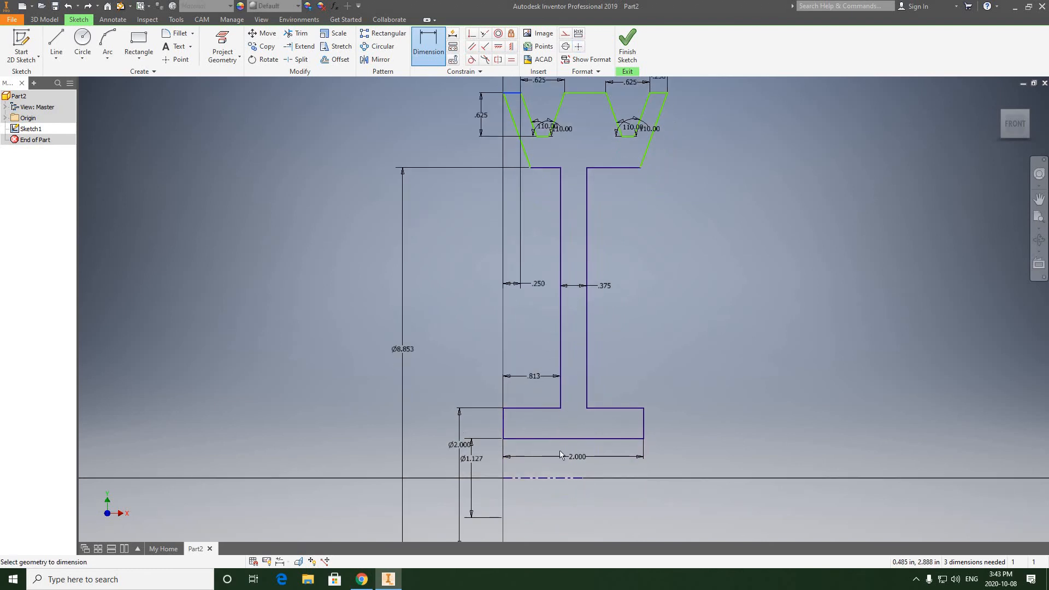
{"action": "left_click", "coordinate": [544, 478]}
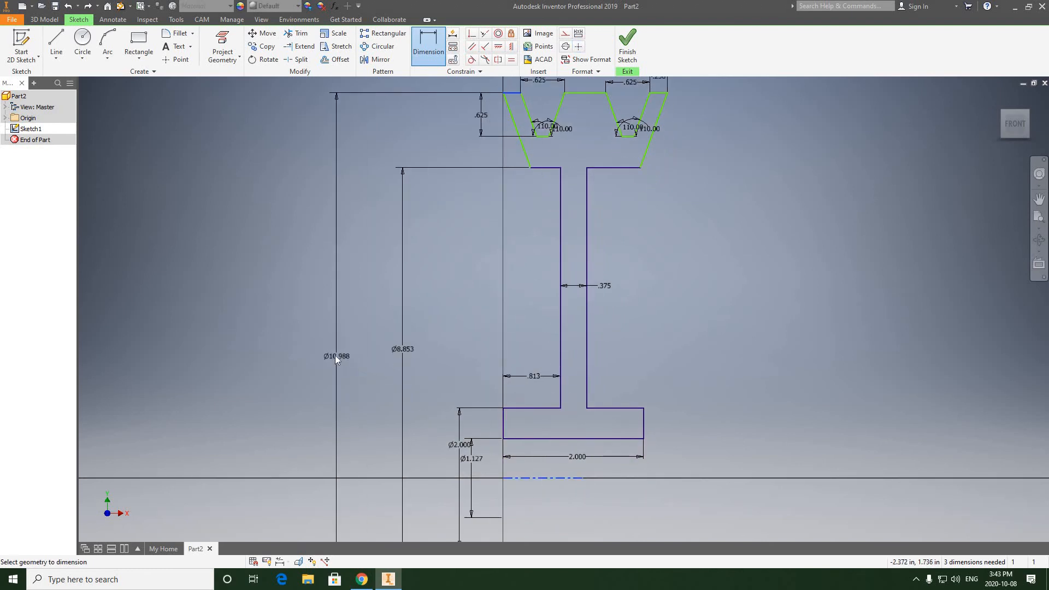
{"action": "left_click", "coordinate": [335, 355]}
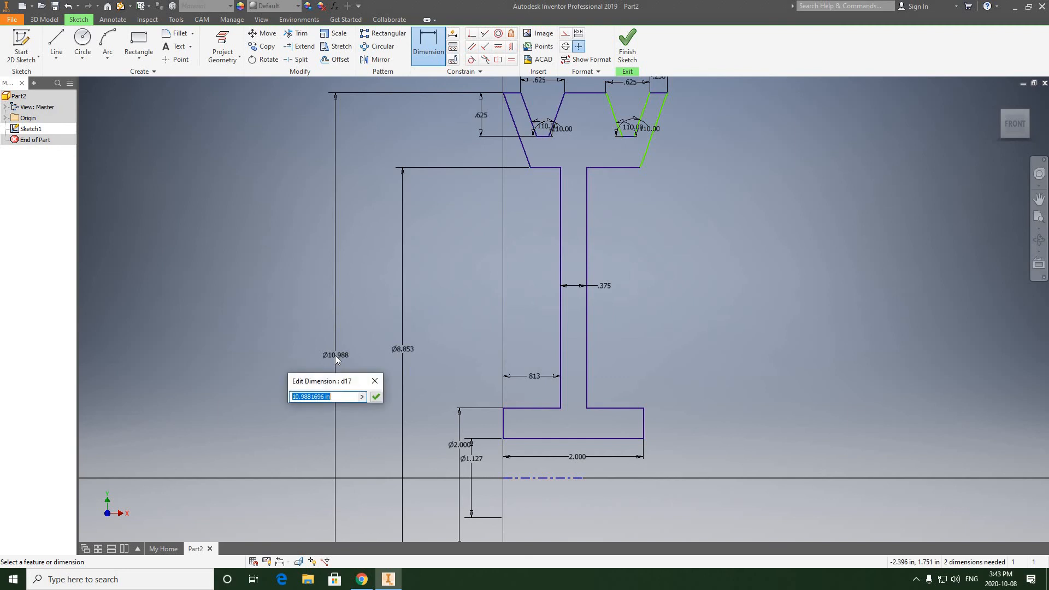
Set the rim's outer diameter to 6 in and undo that change
{"action": "left_click", "coordinate": [413, 356]}
{"action": "left_click", "coordinate": [376, 397]}
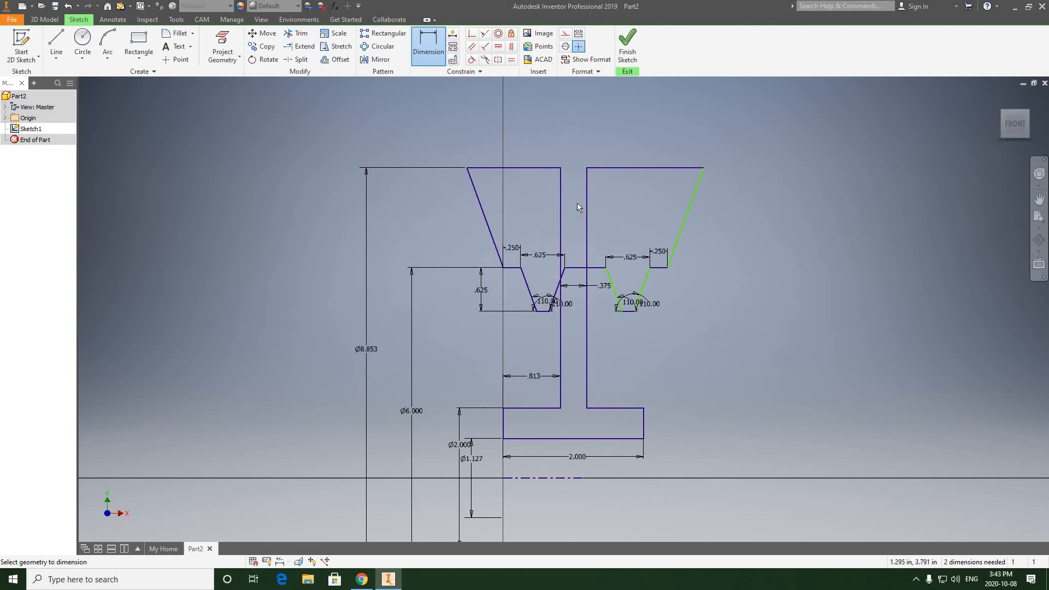
{"action": "left_click", "coordinate": [68, 6]}
Examine the rim and the right vee groove for geometry that still lacks constraints
{"action": "middle_click_drag", "start_coordinate": [530, 191], "coordinate": [495, 236]}
{"action": "mouse_move", "coordinate": [637, 201]}
{"action": "middle_mouse_down"}
{"action": "mouse_move", "coordinate": [639, 152]}
{"action": "mouse_move", "coordinate": [611, 186]}
{"action": "middle_mouse_up"}
{"action": "scroll", "coordinate": [613, 158], "scroll_direction": "up", "scroll_amount": 3}
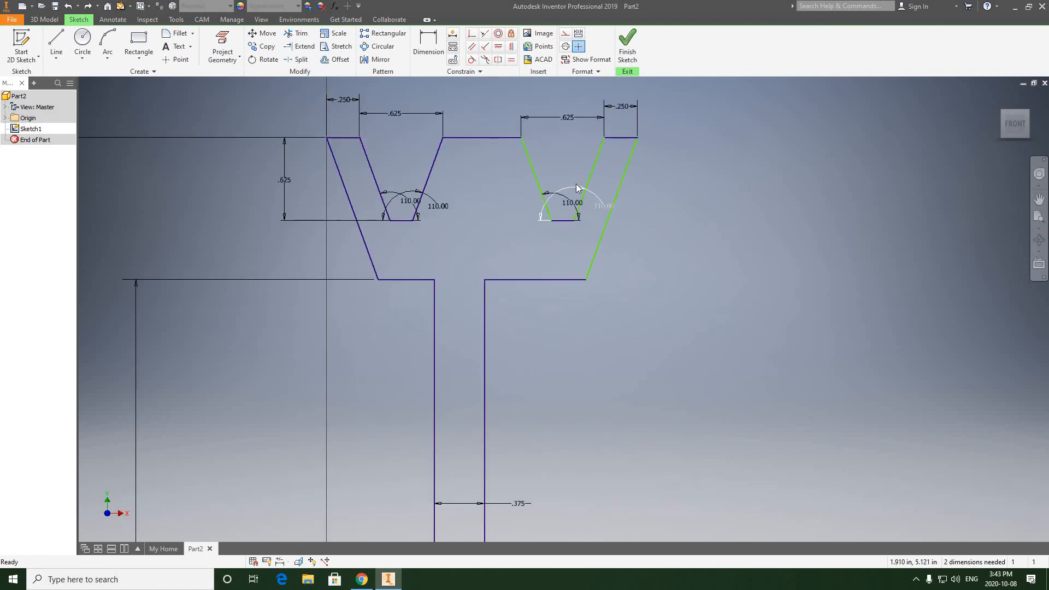
{"action": "scroll", "coordinate": [575, 178], "scroll_direction": "down", "scroll_amount": 3}
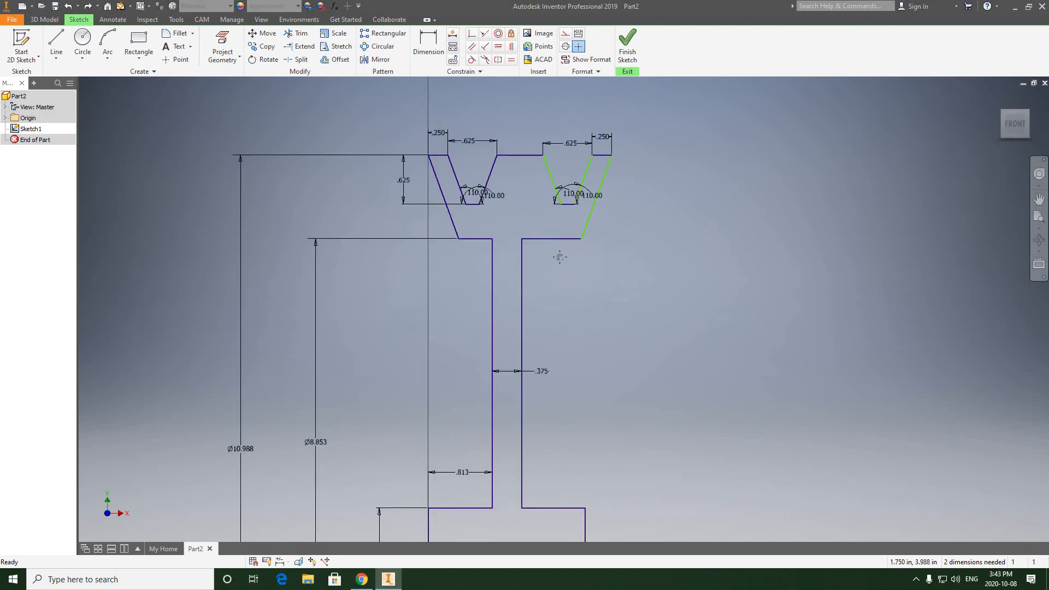
{"action": "middle_click_drag", "start_coordinate": [566, 273], "coordinate": [563, 231]}
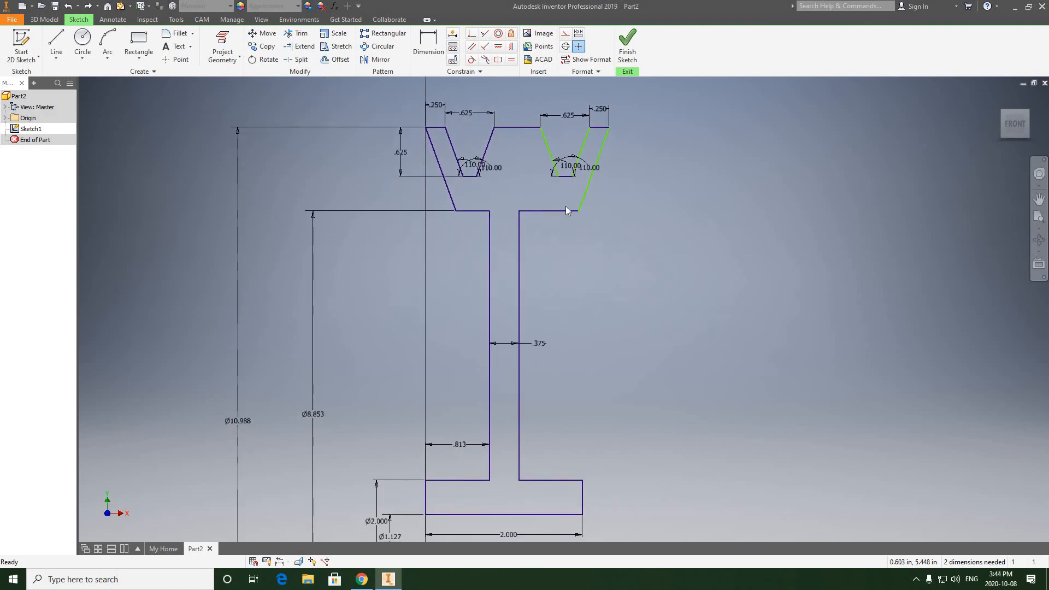
{"action": "scroll", "coordinate": [428, 130], "scroll_direction": "up", "scroll_amount": 3}
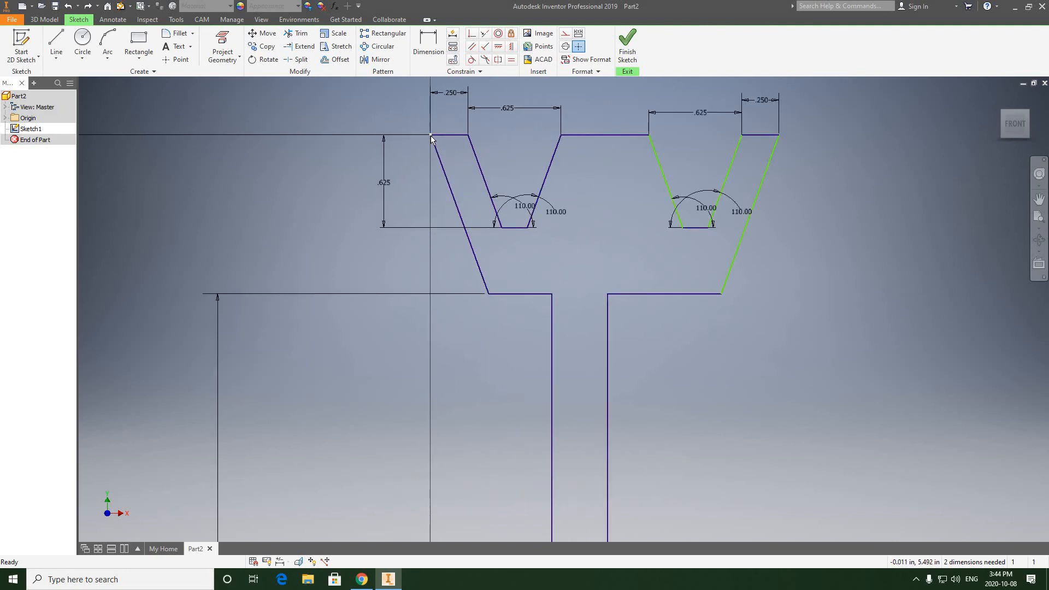
{"action": "scroll", "coordinate": [431, 135], "scroll_direction": "down", "scroll_amount": 4}
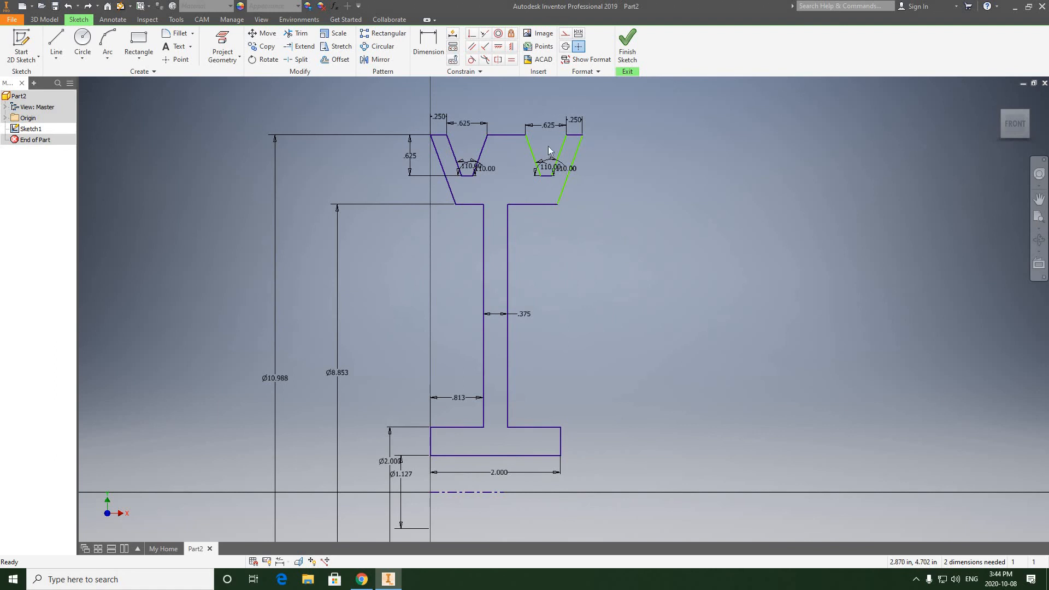
Dimension the horizontal distance from the web's right side to the rim's top-right corner as (2-3/8)/2 in
{"action": "key", "text": "d"}
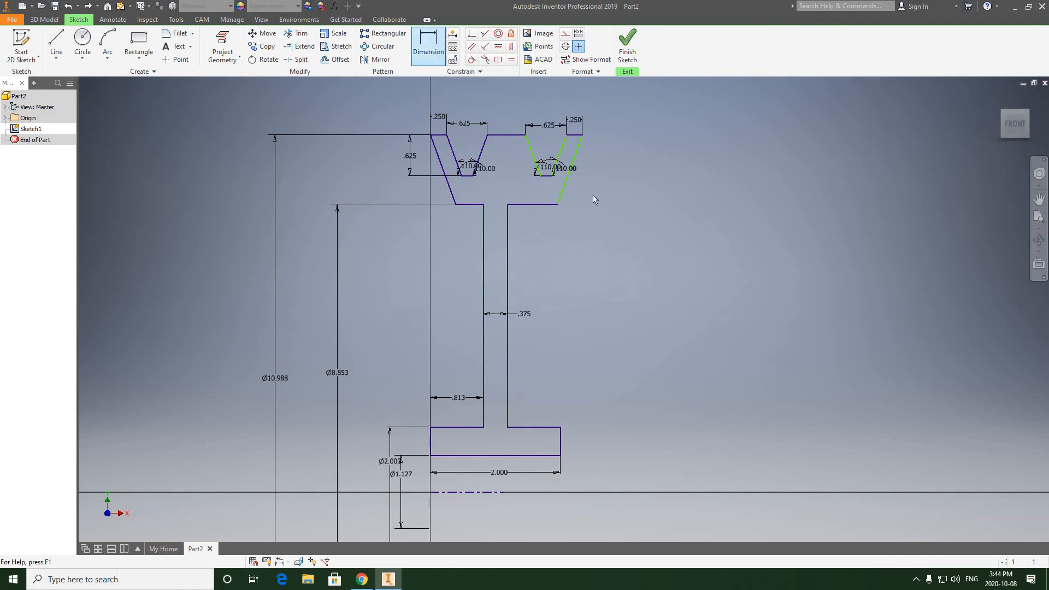
{"action": "scroll", "coordinate": [585, 140], "scroll_direction": "down", "scroll_amount": 3}
{"action": "middle_click_drag", "start_coordinate": [593, 156], "coordinate": [583, 311]}
{"action": "middle_click_drag", "start_coordinate": [494, 538], "coordinate": [506, 429]}
{"action": "mouse_move", "coordinate": [558, 268]}
{"action": "middle_mouse_down"}
{"action": "mouse_move", "coordinate": [536, 349]}
{"action": "mouse_move", "coordinate": [551, 270]}
{"action": "middle_mouse_up"}
{"action": "scroll", "coordinate": [534, 328], "scroll_direction": "up", "scroll_amount": 3}
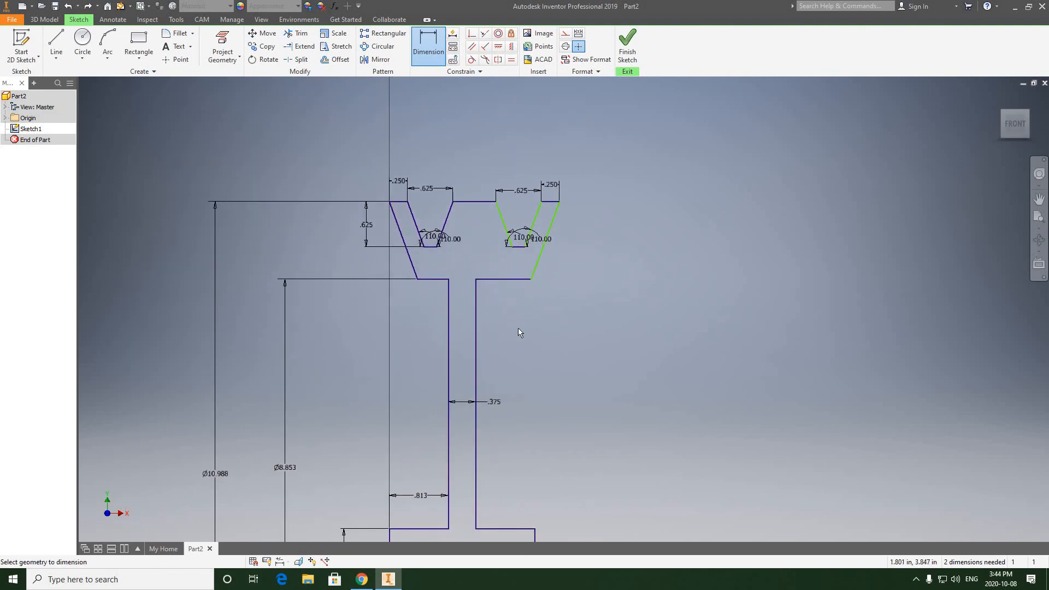
{"action": "left_click", "coordinate": [479, 346]}
{"action": "left_click", "coordinate": [559, 204]}
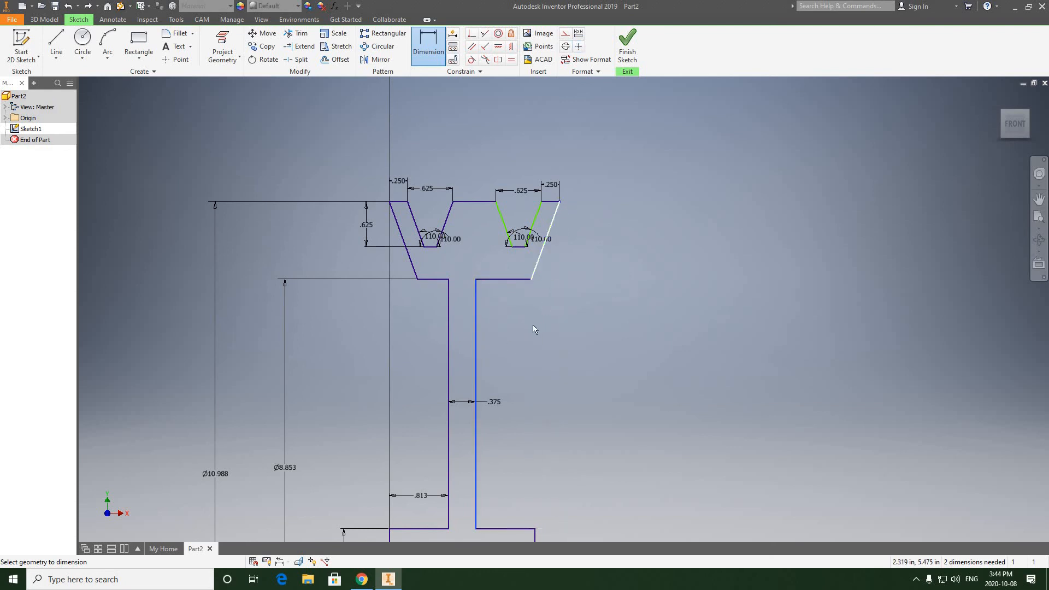
{"action": "left_click", "coordinate": [522, 330]}
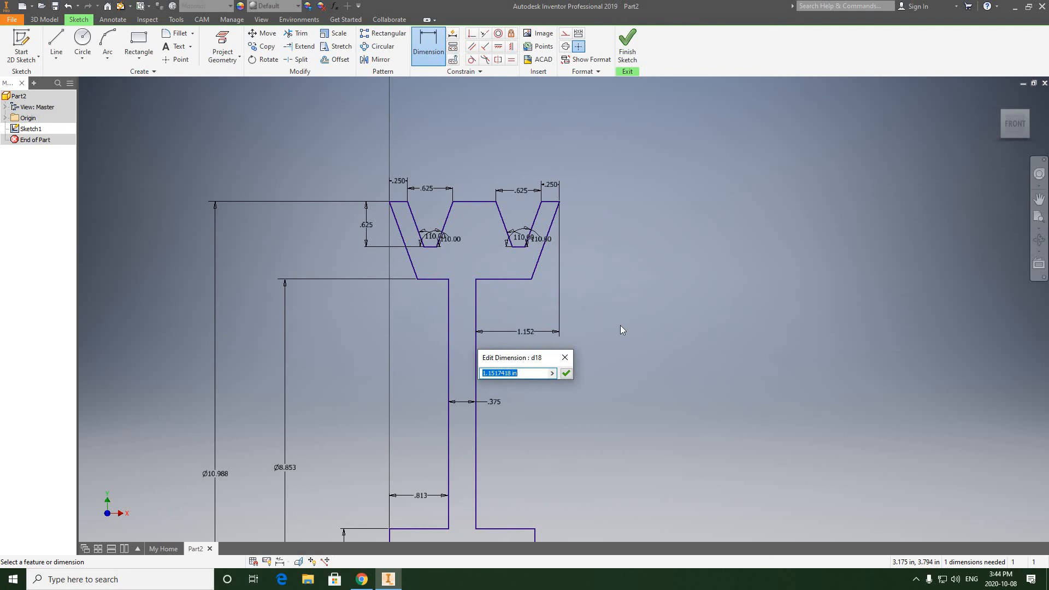
{"action": "type", "text": "(2-3/"}
{"action": "type", "text": "8)"}
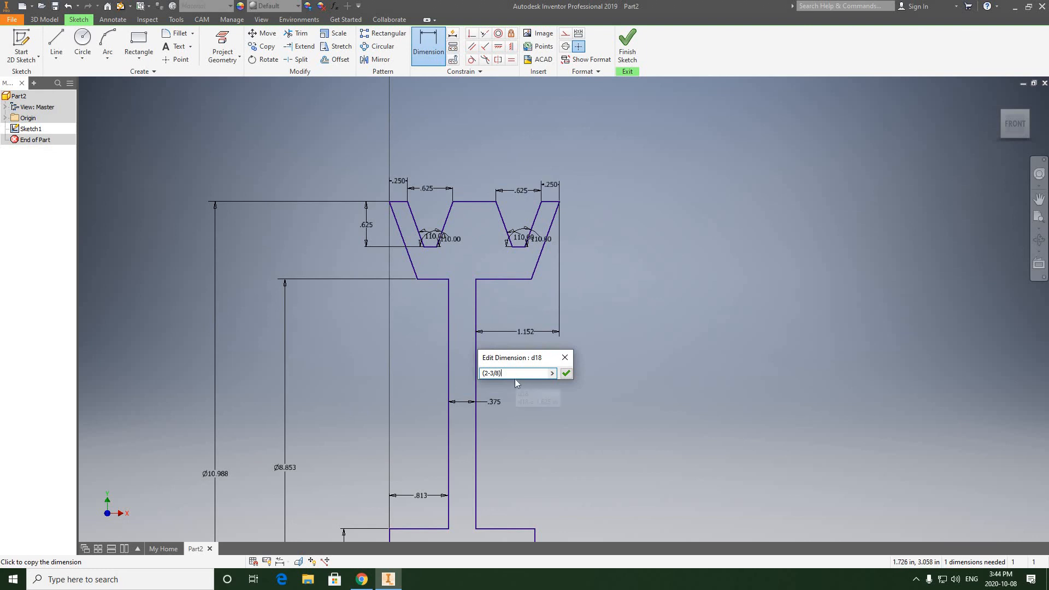
{"action": "type", "text": "/2"}
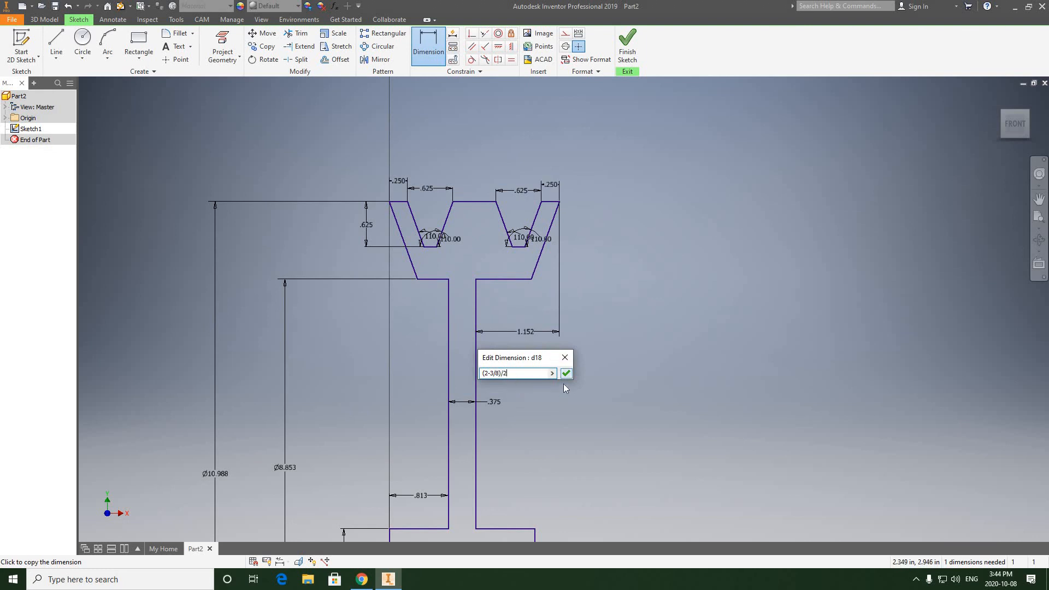
{"action": "left_click", "coordinate": [566, 374]}
{"action": "middle_click_drag", "start_coordinate": [518, 390], "coordinate": [561, 317]}
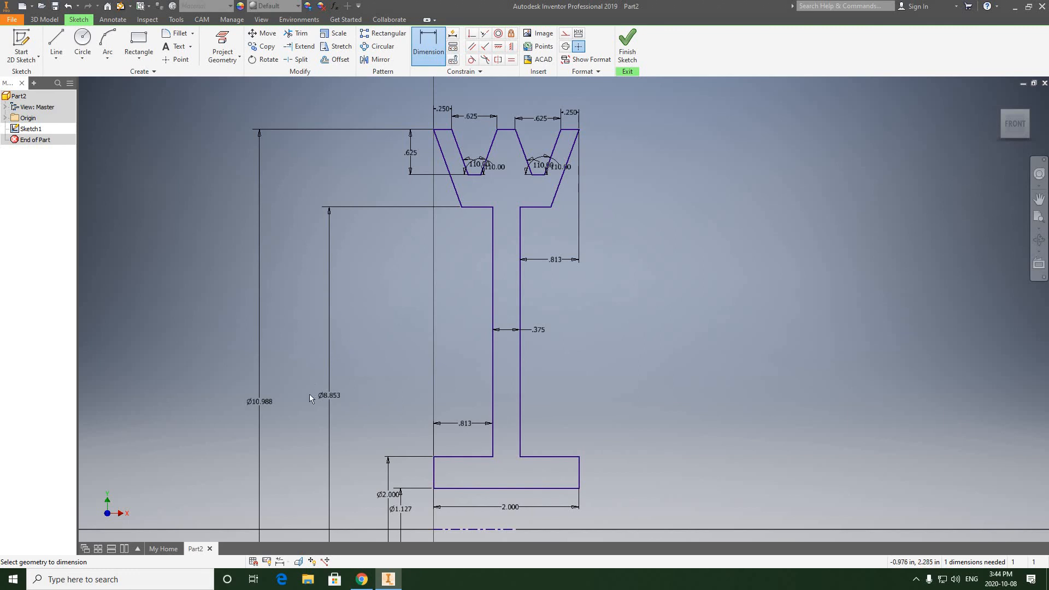
{"action": "middle_click_drag", "start_coordinate": [354, 401], "coordinate": [388, 383]}
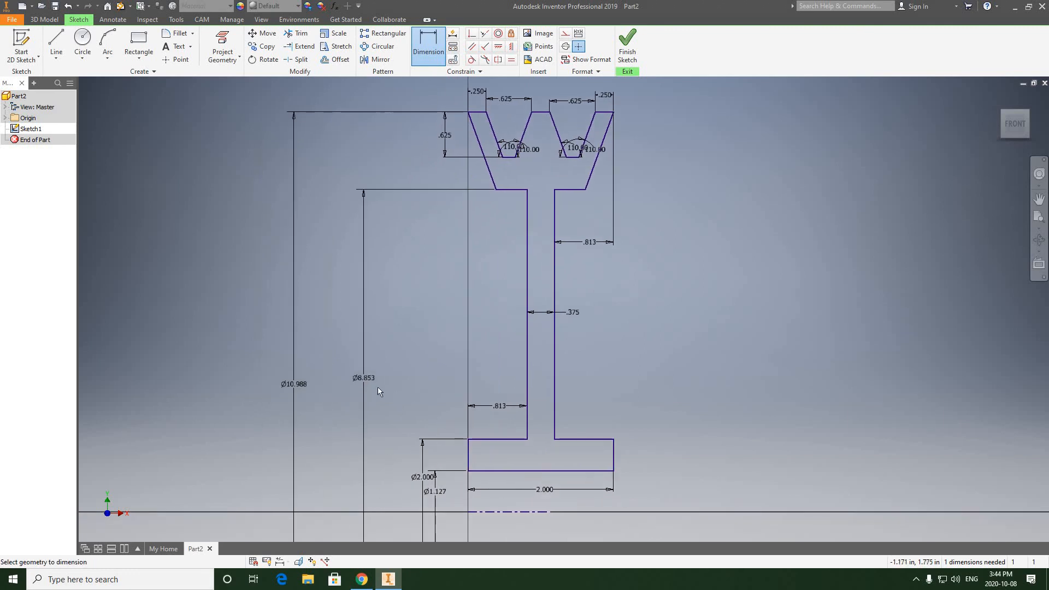
Set the diameter at the rim's lower flat edges to 4 in and the rim's outer diameter to 6 in
{"action": "double_click", "coordinate": [367, 378]}
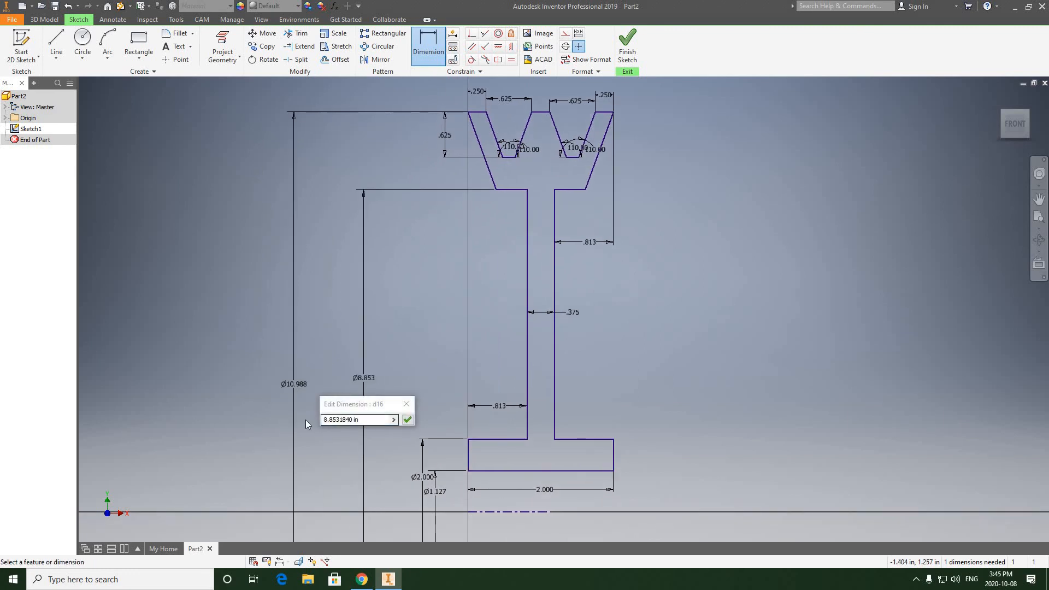
{"action": "type", "text": "4"}
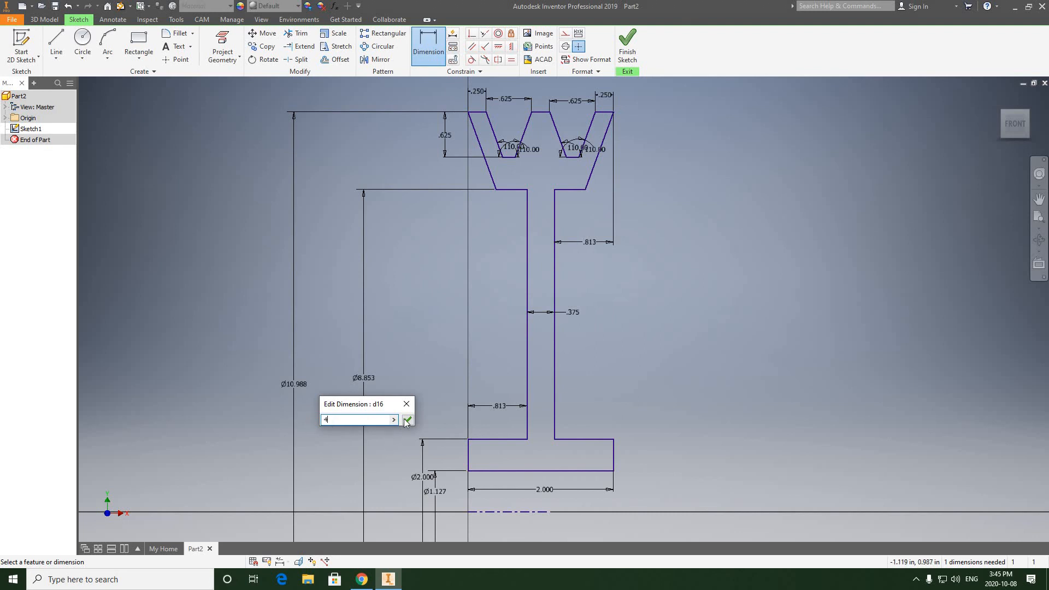
{"action": "left_click", "coordinate": [407, 420]}
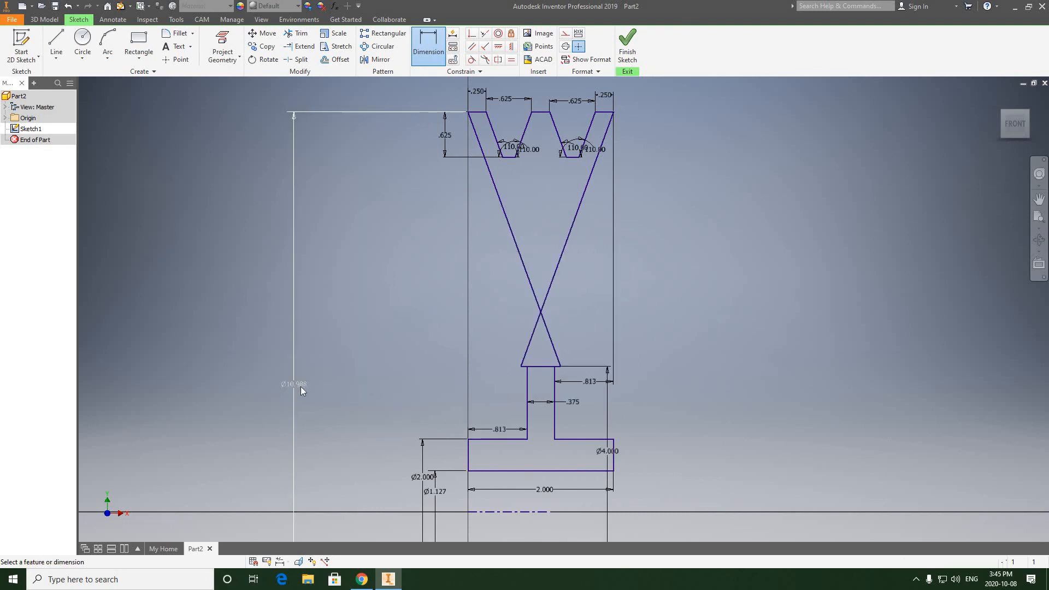
{"action": "double_click", "coordinate": [300, 386]}
{"action": "type", "text": "6"}
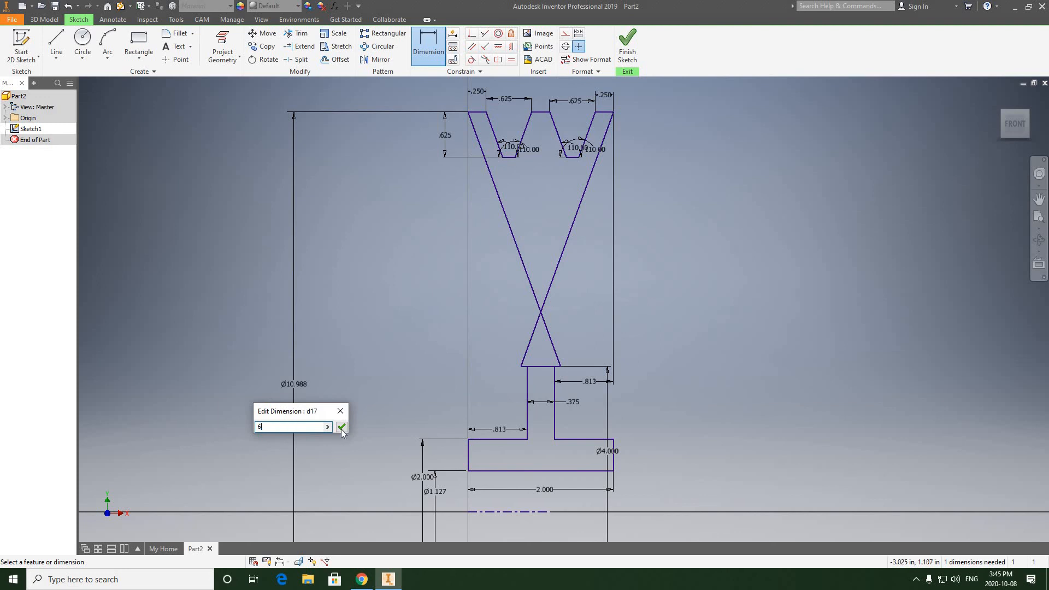
{"action": "left_click", "coordinate": [340, 427]}
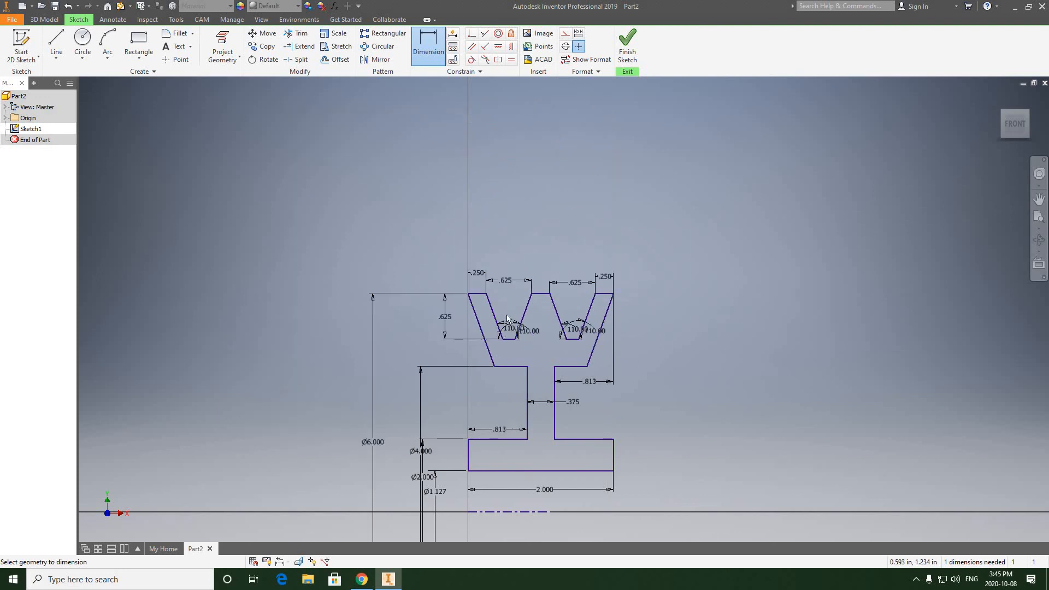
{"action": "scroll", "coordinate": [527, 283], "scroll_direction": "down", "scroll_amount": 3}
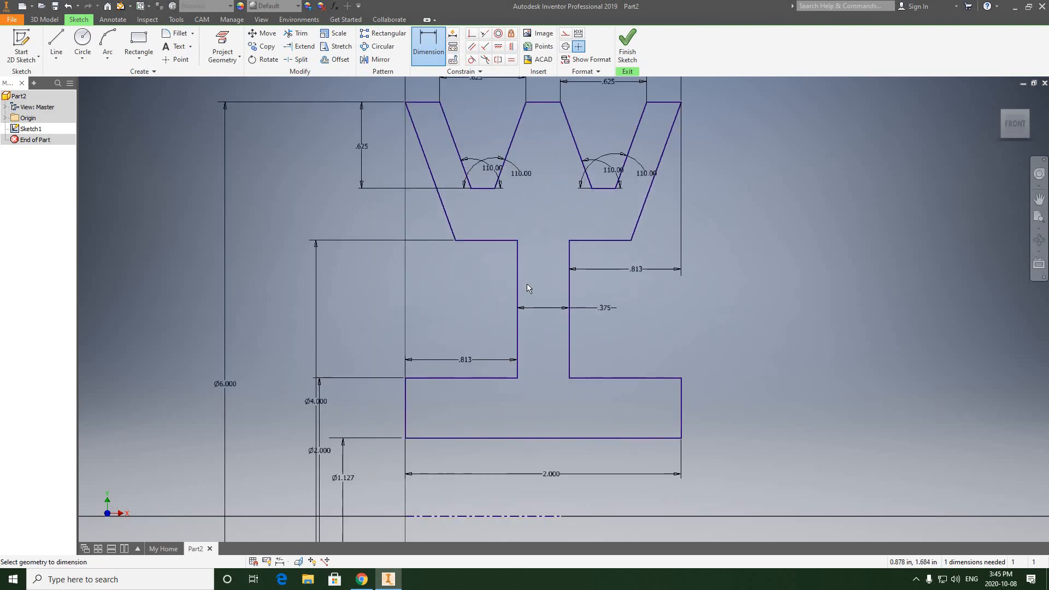
{"action": "scroll", "coordinate": [527, 284], "scroll_direction": "up", "scroll_amount": 3}
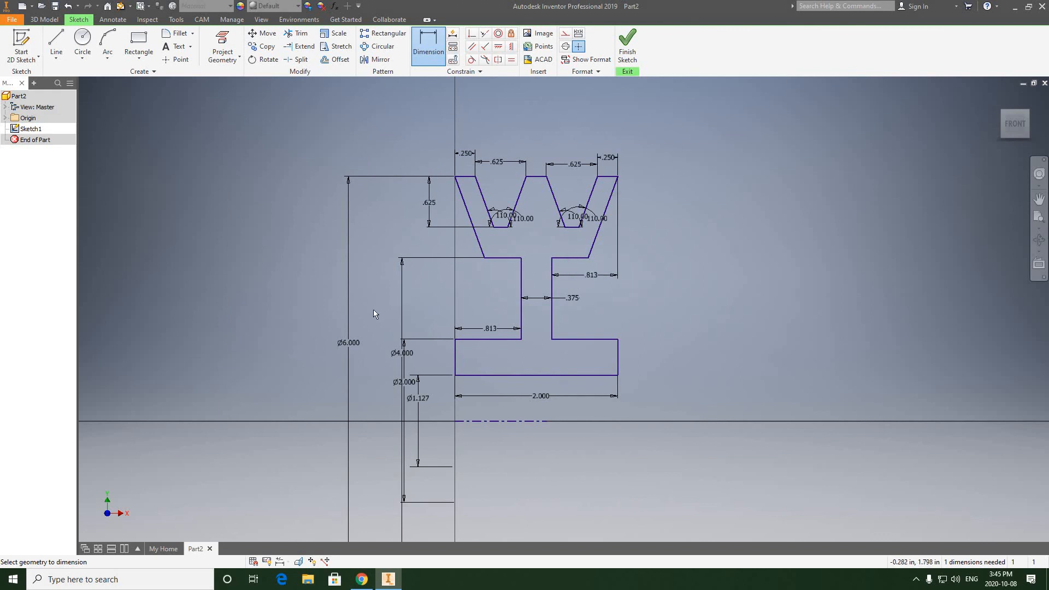
Undo the last two rim diameter changes and check the rim diameters on the vee pulley drawing in Chrome
{"action": "left_click", "coordinate": [68, 7]}
{"action": "scroll", "coordinate": [307, 238], "scroll_direction": "down", "scroll_amount": 4}
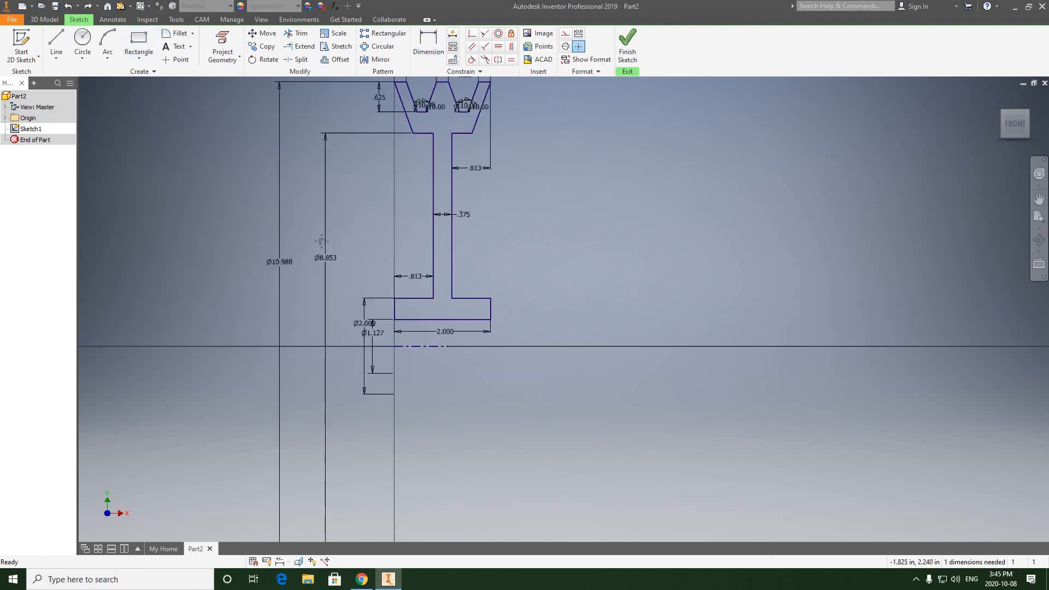
{"action": "scroll", "coordinate": [422, 234], "scroll_direction": "up", "scroll_amount": 4}
{"action": "middle_click_drag", "start_coordinate": [349, 278], "coordinate": [347, 304]}
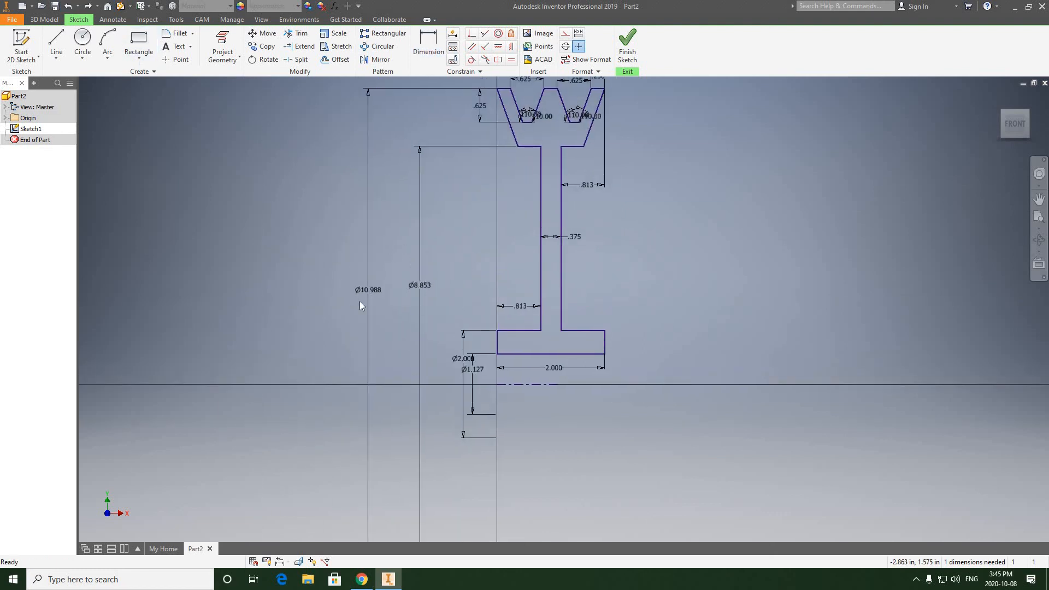
{"action": "middle_click_drag", "start_coordinate": [441, 291], "coordinate": [447, 305]}
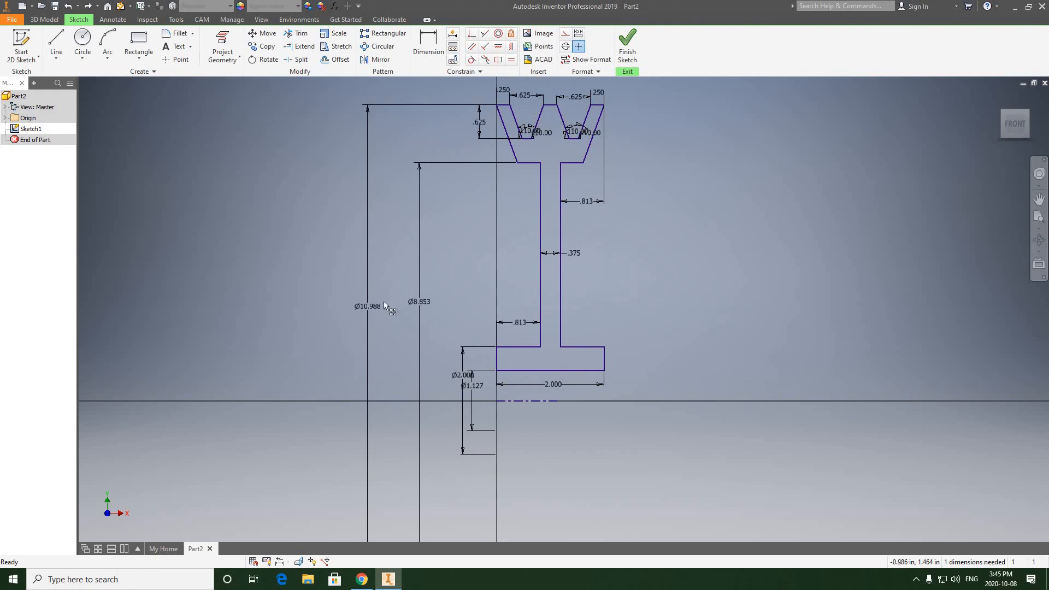
{"action": "left_click", "coordinate": [366, 582]}
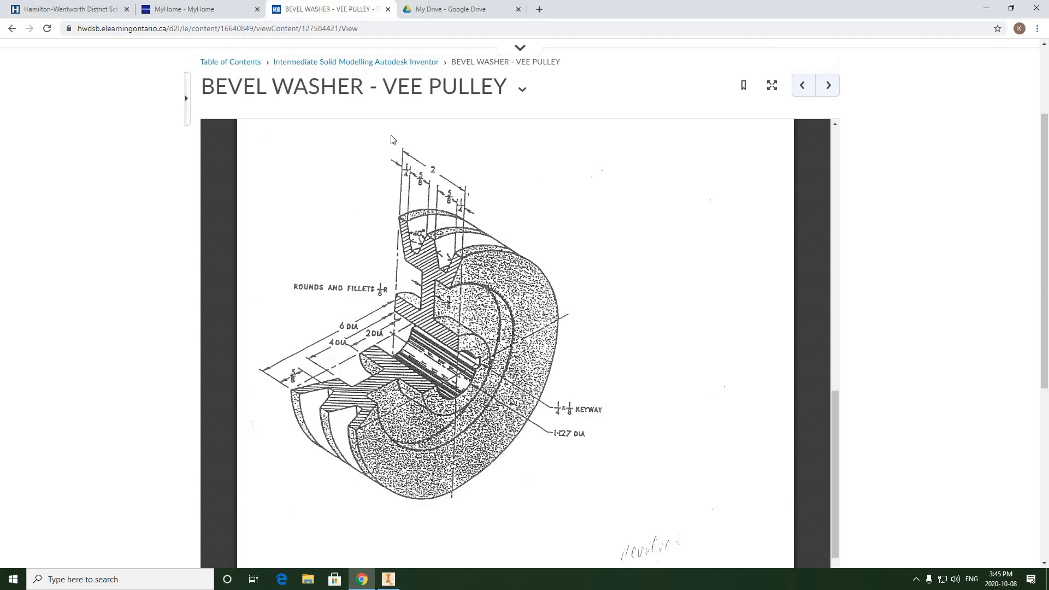
{"action": "left_click", "coordinate": [388, 579]}
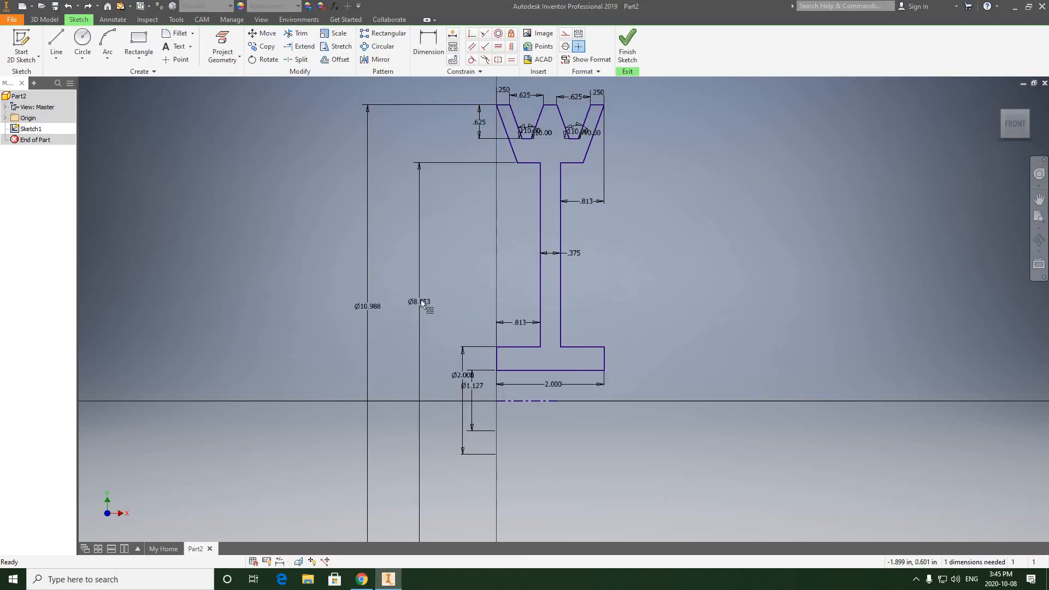
In the Inventor sketch, change the rim's inner diameter to 4 in and its outer diameter to 6 in
{"action": "left_click", "coordinate": [421, 302]}
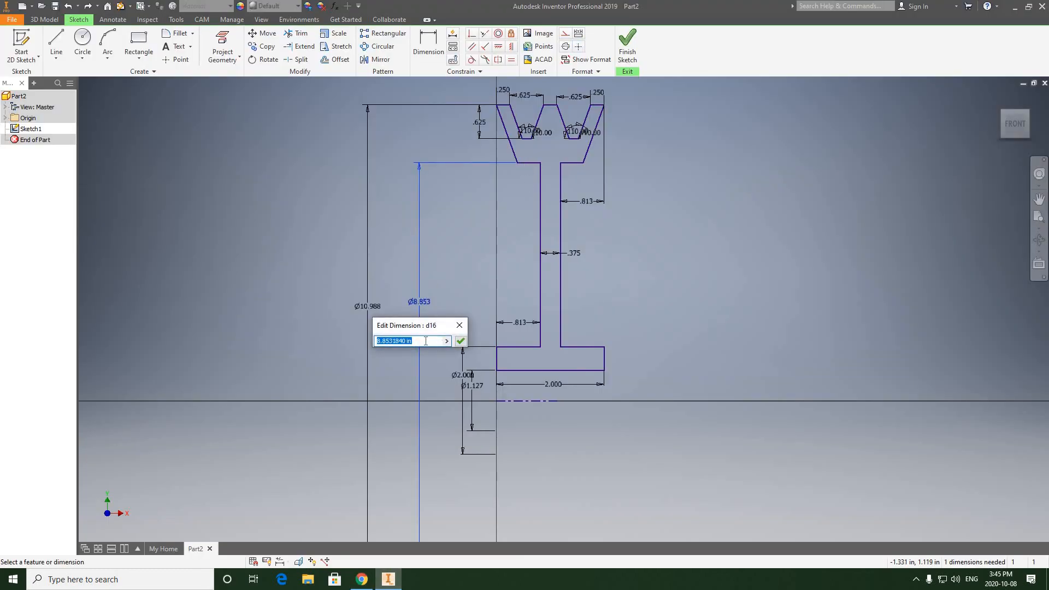
{"action": "type", "text": "4"}
{"action": "left_click", "coordinate": [461, 341]}
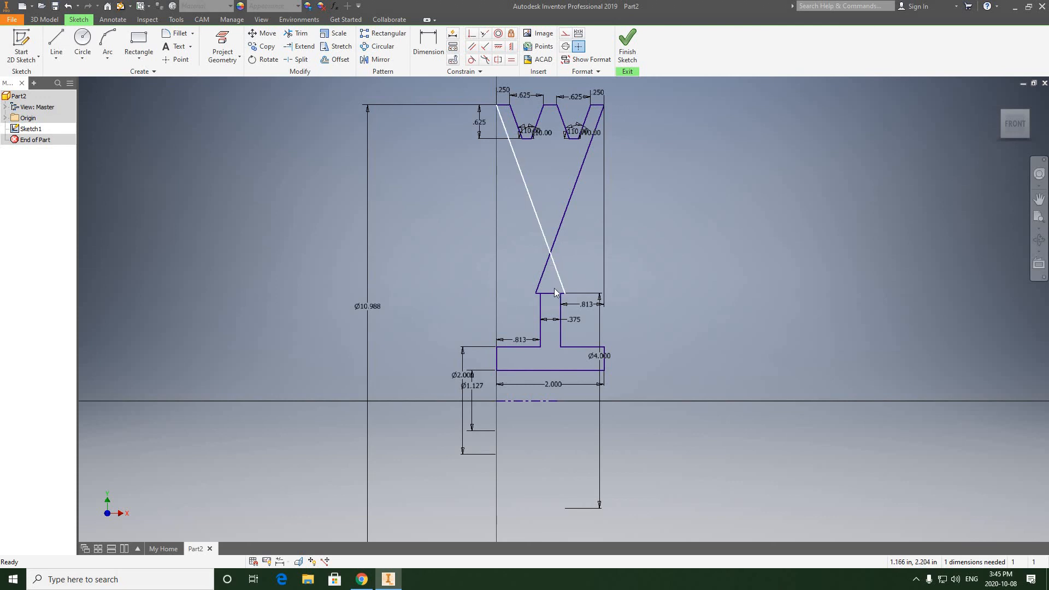
{"action": "double_click", "coordinate": [368, 306]}
{"action": "type", "text": "6"}
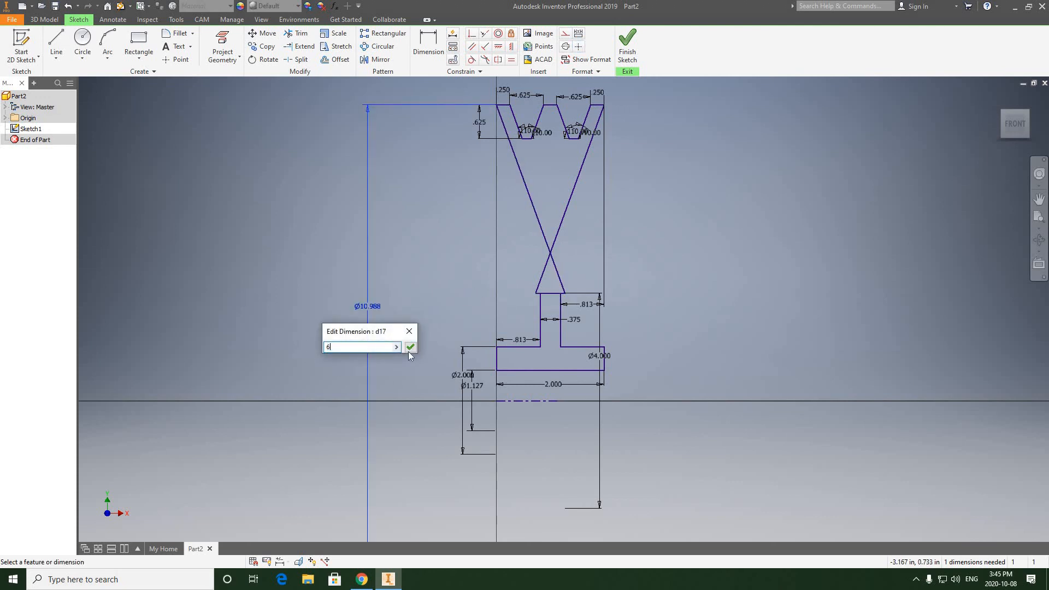
{"action": "left_click", "coordinate": [411, 348]}
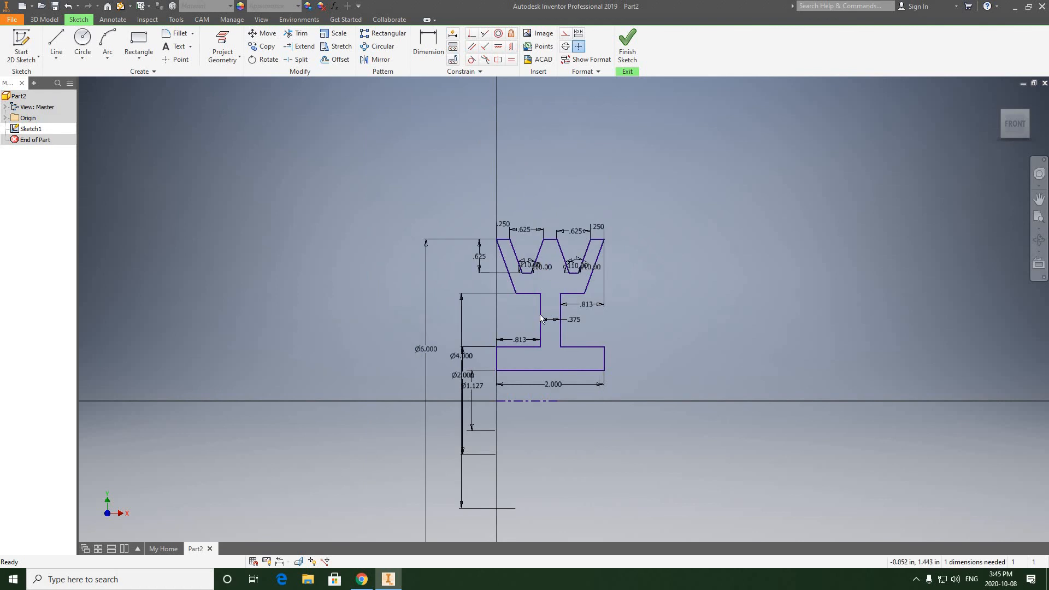
{"action": "scroll", "coordinate": [514, 320], "scroll_direction": "up", "scroll_amount": 4}
{"action": "middle_click_drag", "start_coordinate": [518, 317], "coordinate": [509, 315]}
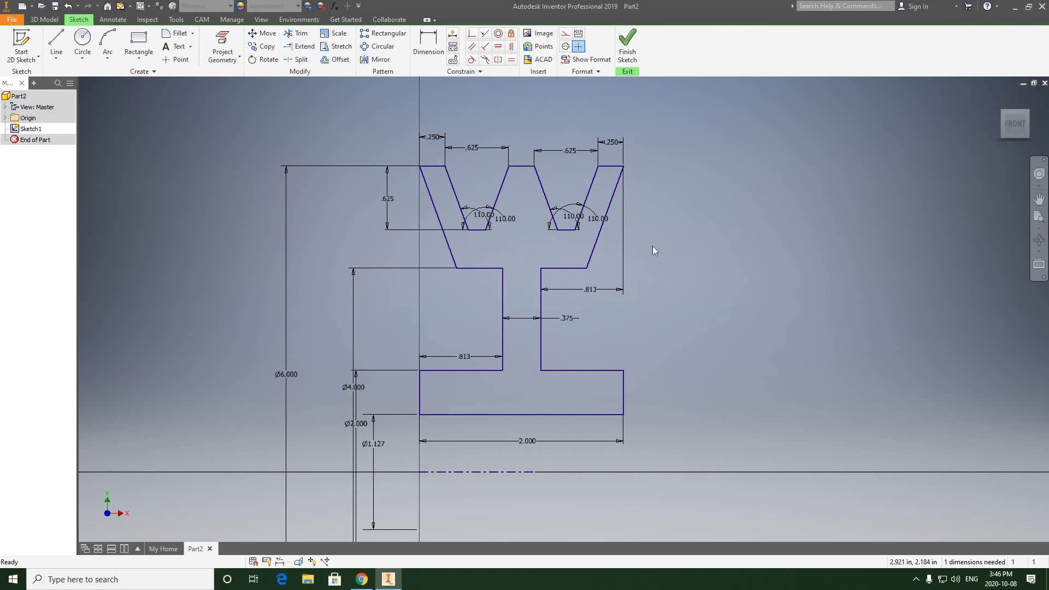
{"action": "middle_click_drag", "start_coordinate": [513, 284], "coordinate": [516, 264]}
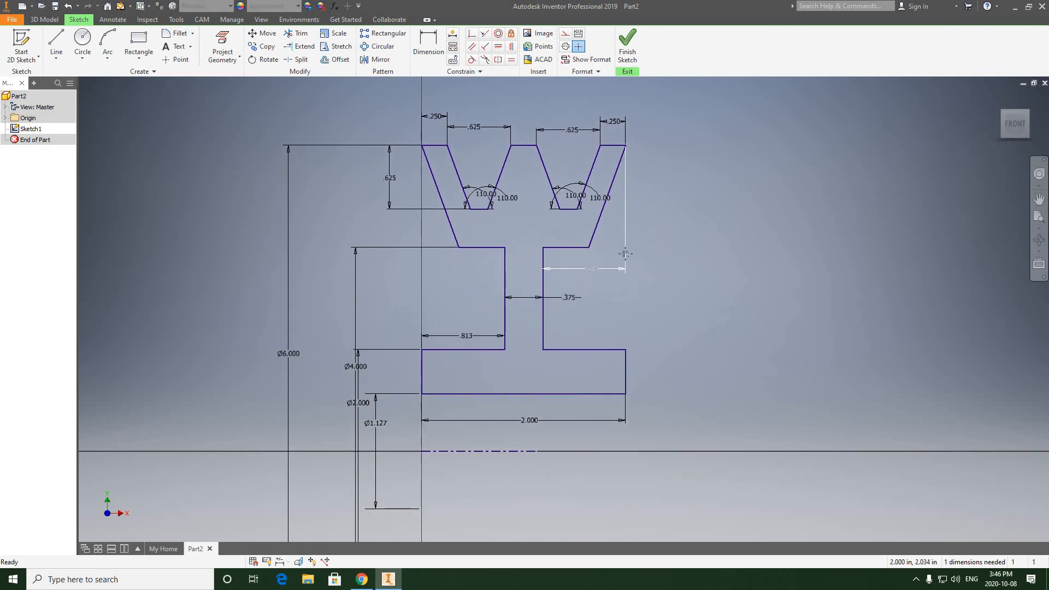
{"action": "middle_click_drag", "start_coordinate": [627, 246], "coordinate": [624, 254]}
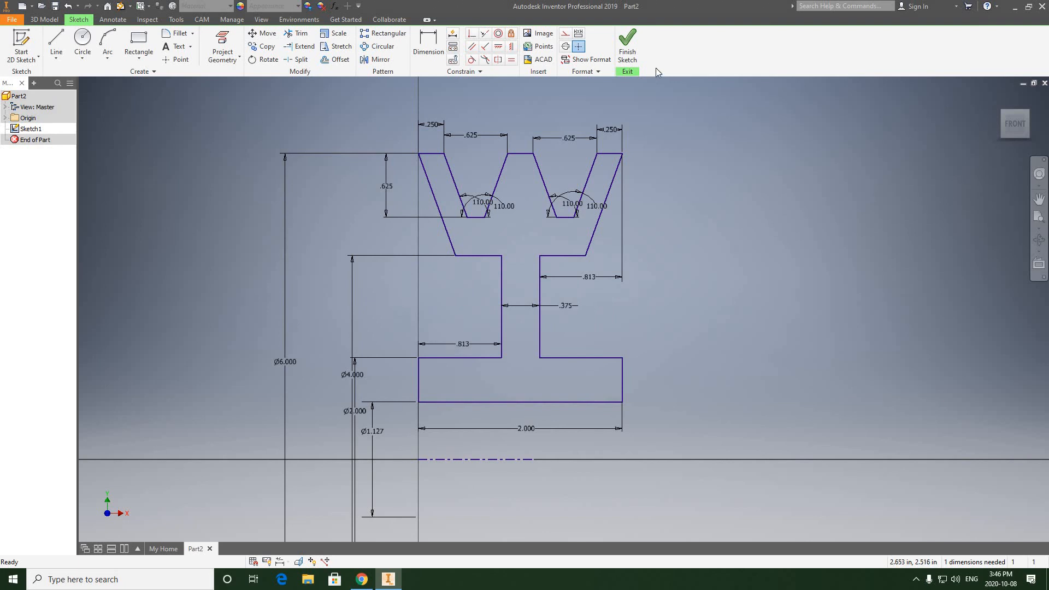
Finish the sketch and revolve the half-profile a full turn about the centerline as a solid
{"action": "left_click", "coordinate": [628, 47]}
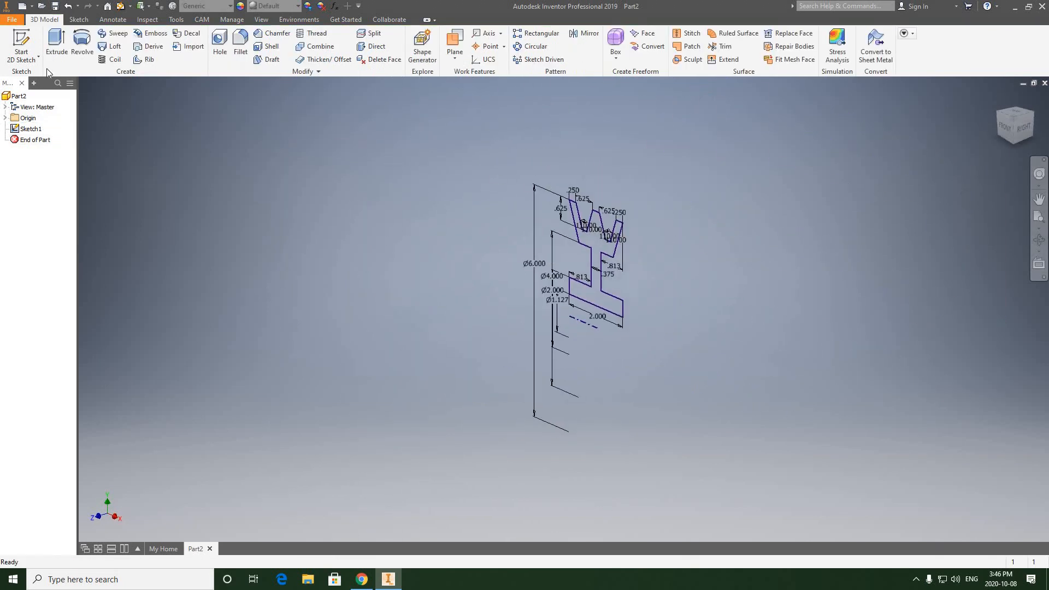
{"action": "left_click", "coordinate": [83, 44]}
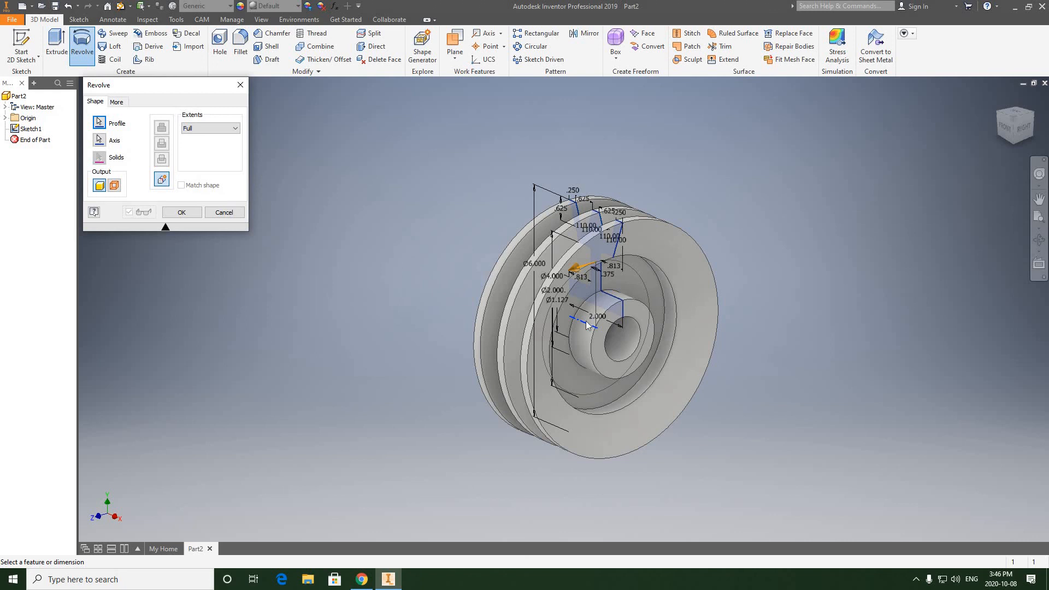
{"action": "scroll", "coordinate": [583, 327], "scroll_direction": "down", "scroll_amount": 3}
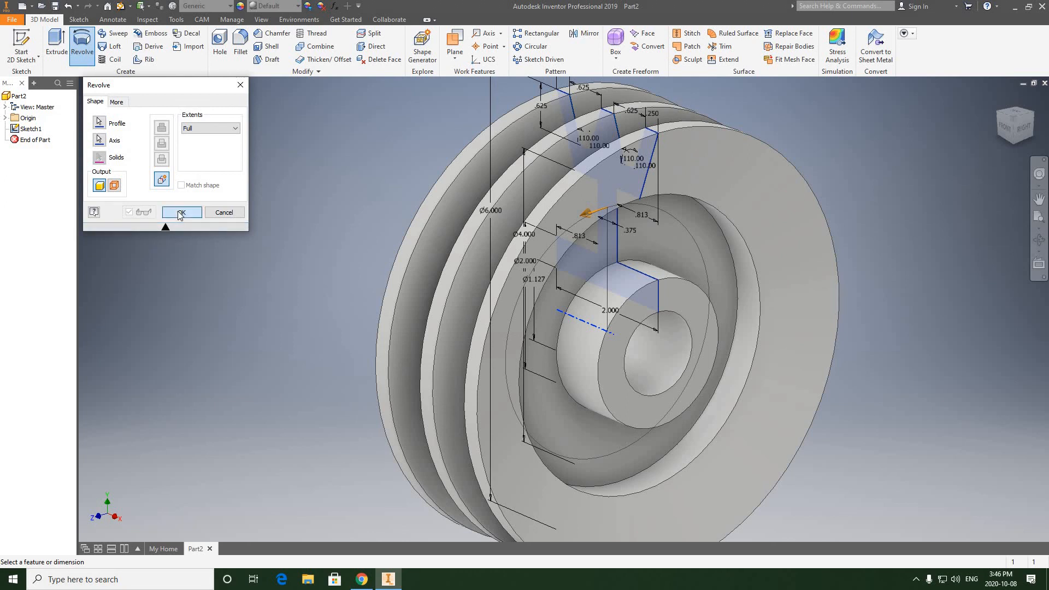
{"action": "left_click", "coordinate": [178, 211]}
{"action": "left_click", "coordinate": [1017, 123]}
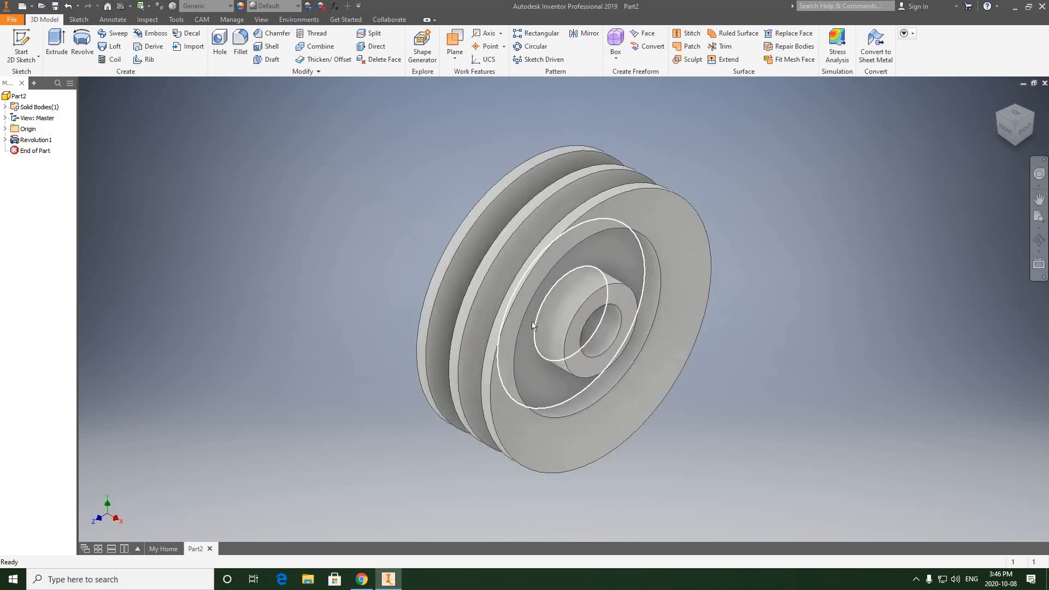
Check the part against the vee pulley drawing in Chrome, and save it from Inventor to the Desktop as VEE PULLEY
{"action": "left_click", "coordinate": [362, 579]}
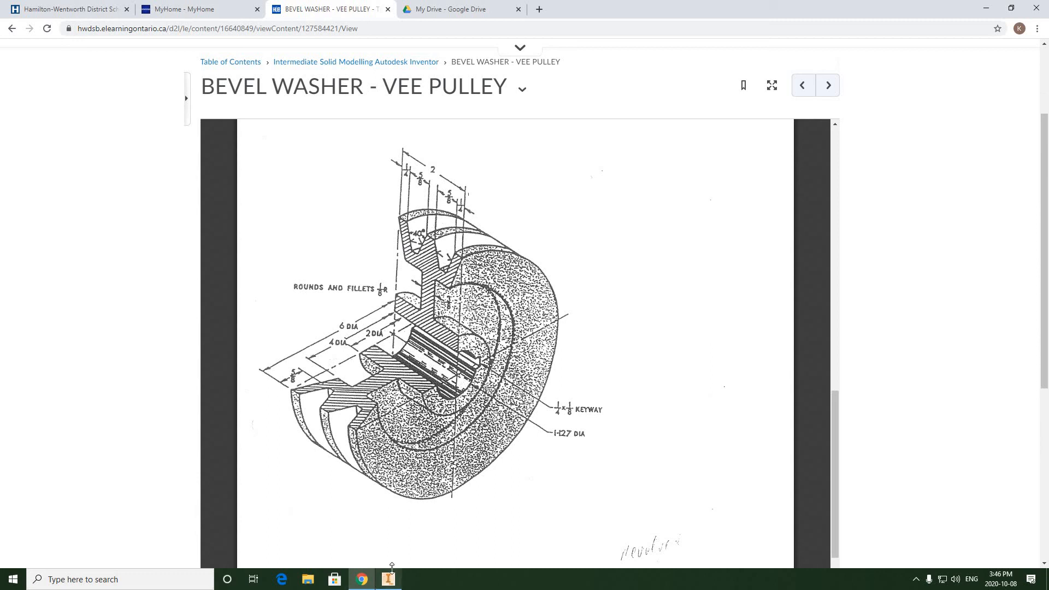
{"action": "left_click", "coordinate": [388, 579]}
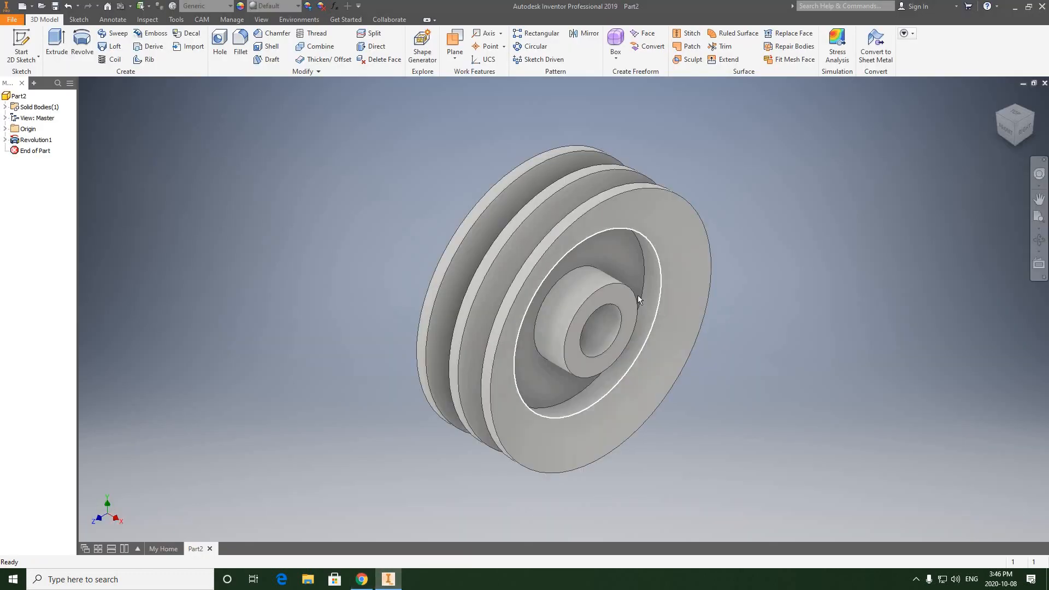
{"action": "left_click", "coordinate": [15, 19]}
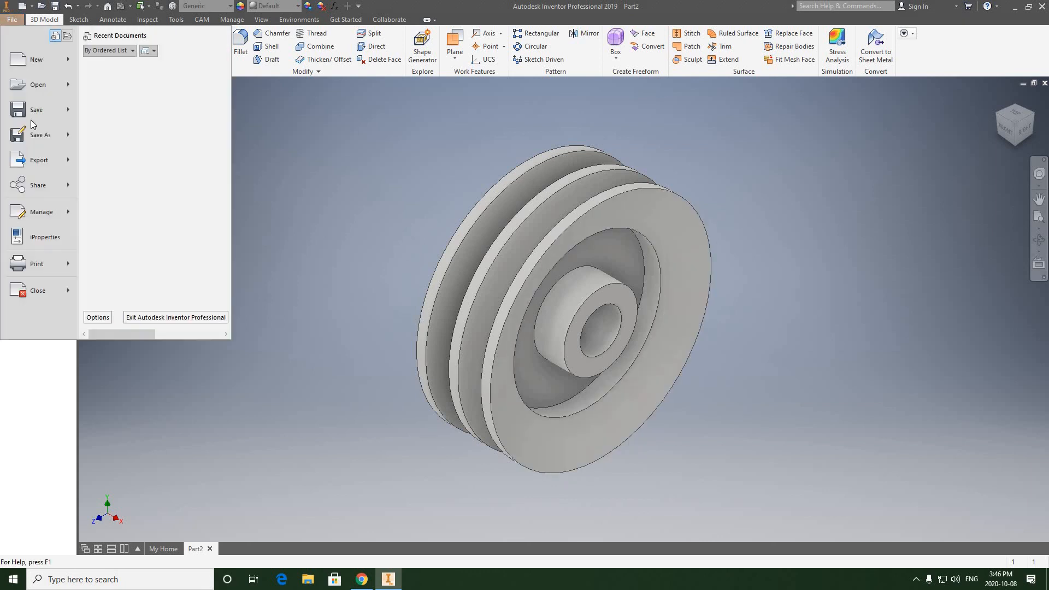
{"action": "left_click", "coordinate": [33, 137]}
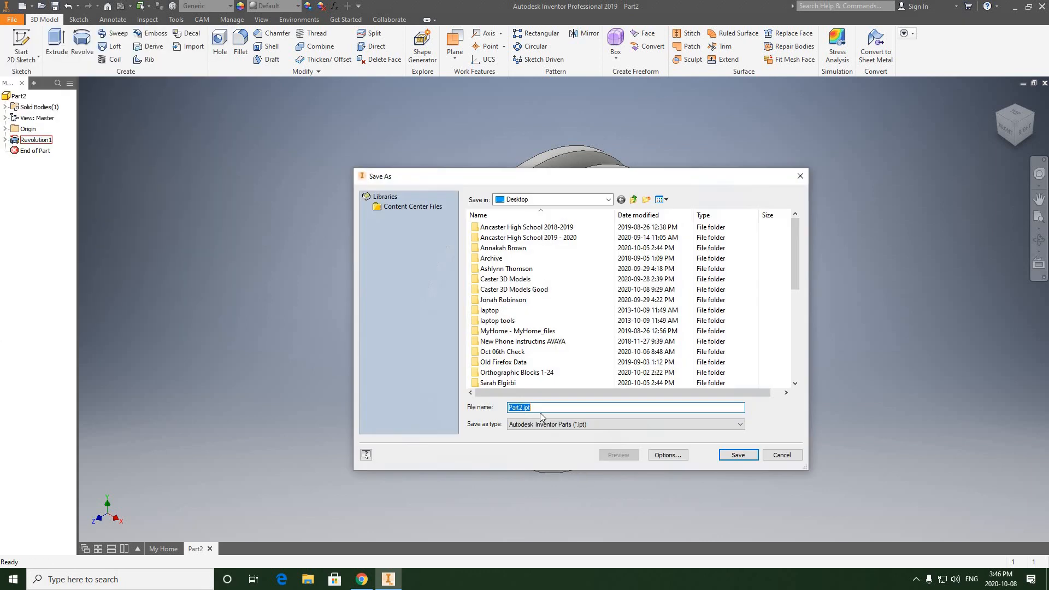
{"action": "left_click_drag", "start_coordinate": [523, 408], "coordinate": [504, 410]}
{"action": "type", "text": "VEE PULLEY"}
{"action": "left_click", "coordinate": [738, 455]}
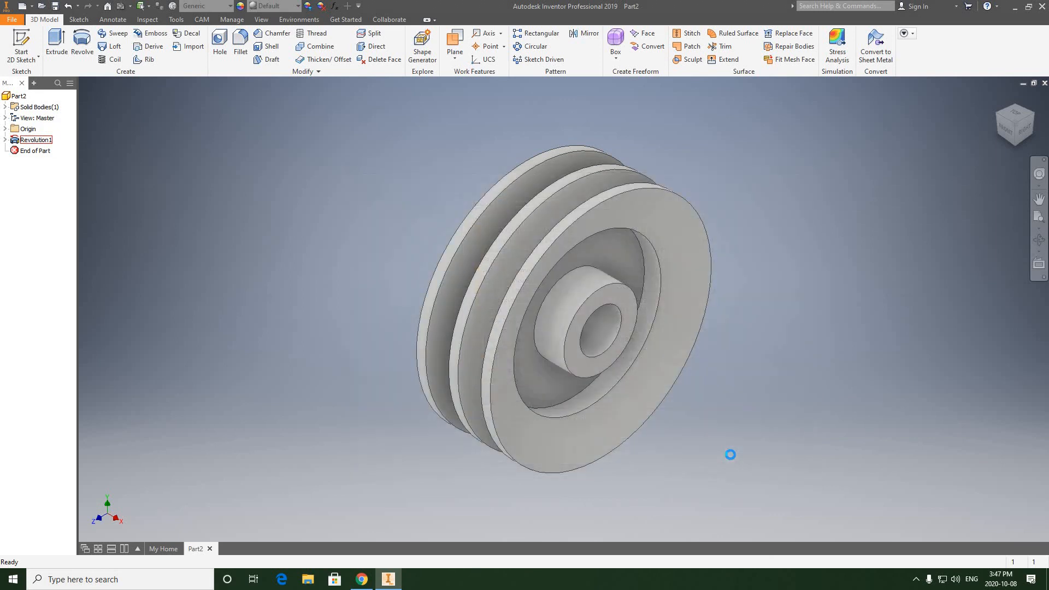